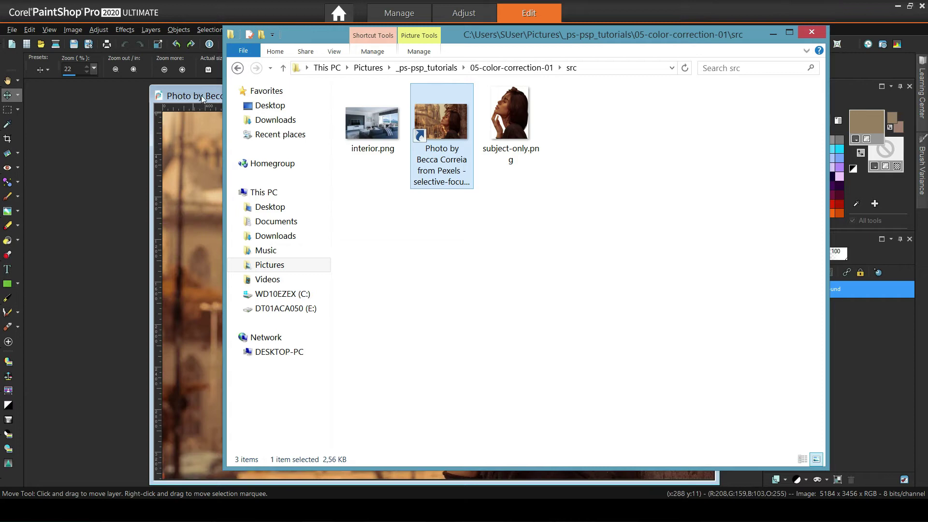
Add a new raster layer above the photo background and name it "Raster - 50% Gray".
drag(442, 96, 319, 92)
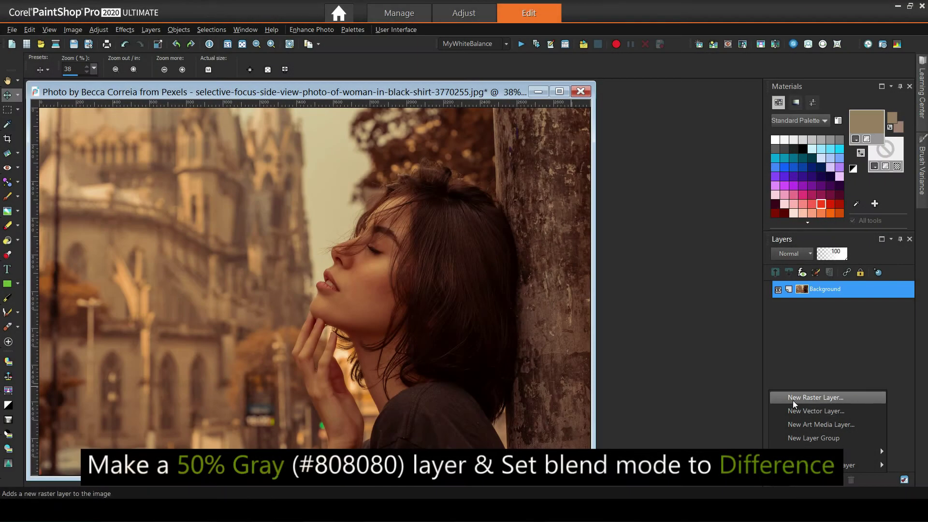
click(793, 400)
click(561, 386)
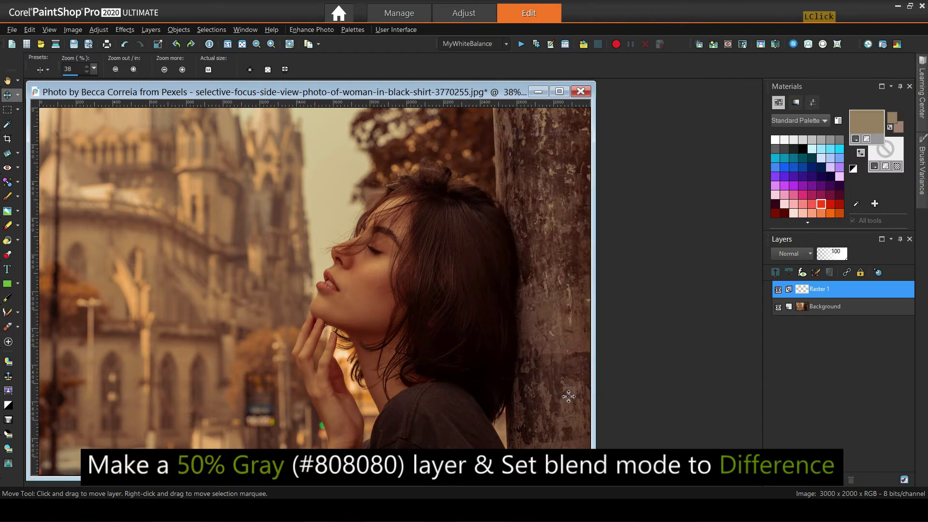
click(822, 286)
key(BackSpace)
text(- 50% Gray)
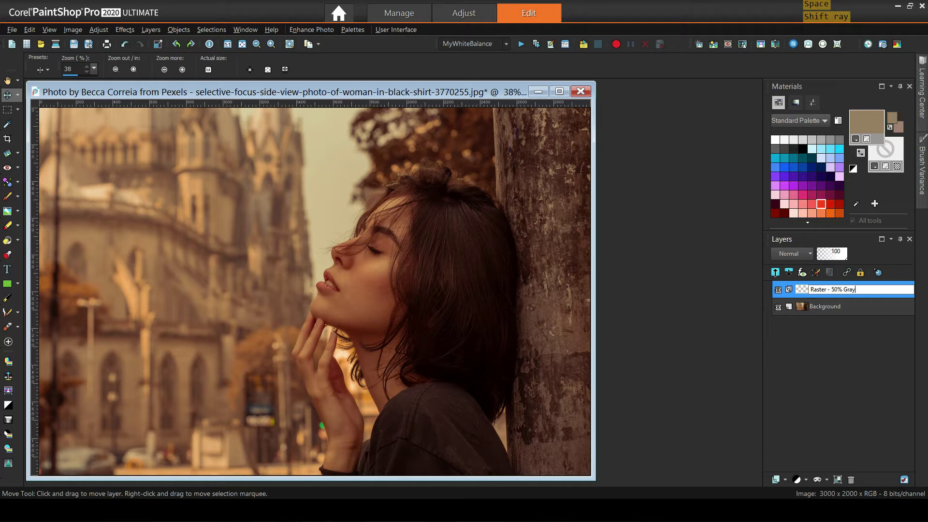
key(Return)
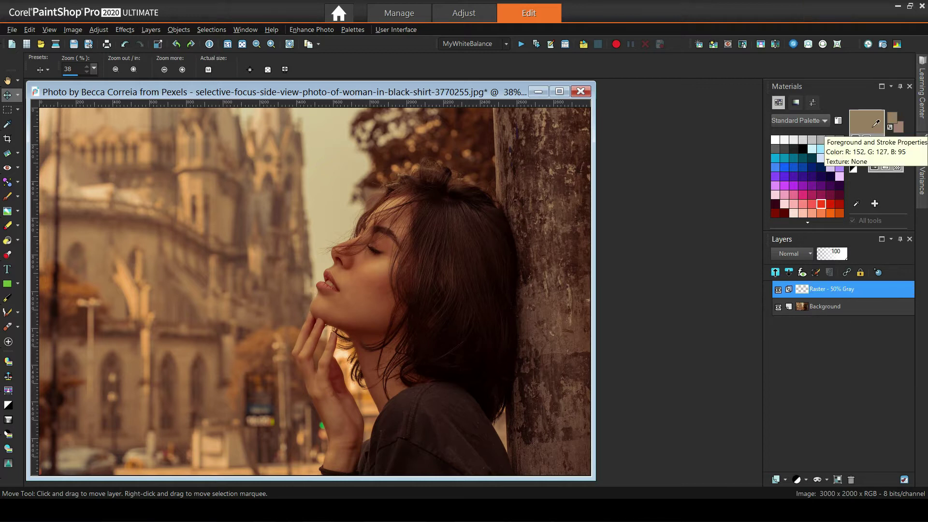
Set the foreground color to 50% gray, HTML value #808080.
click(873, 125)
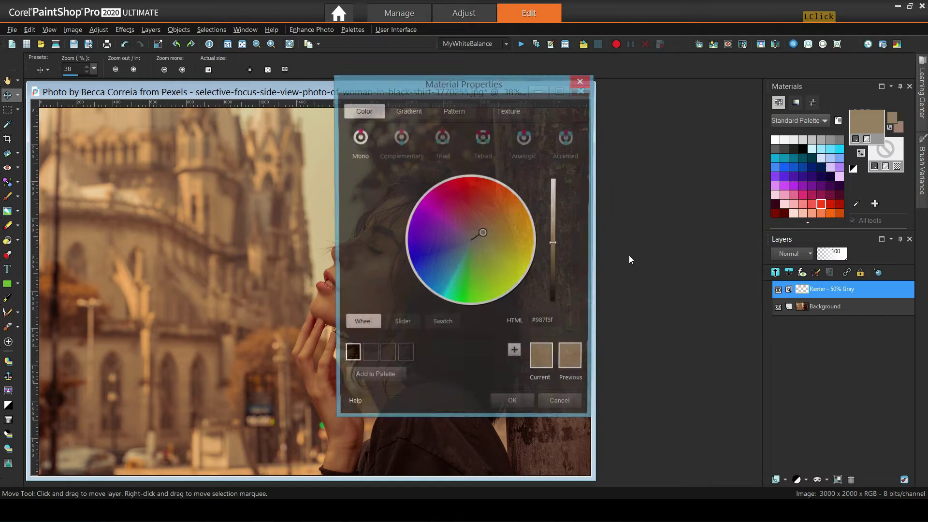
double_click(546, 323)
text(808)
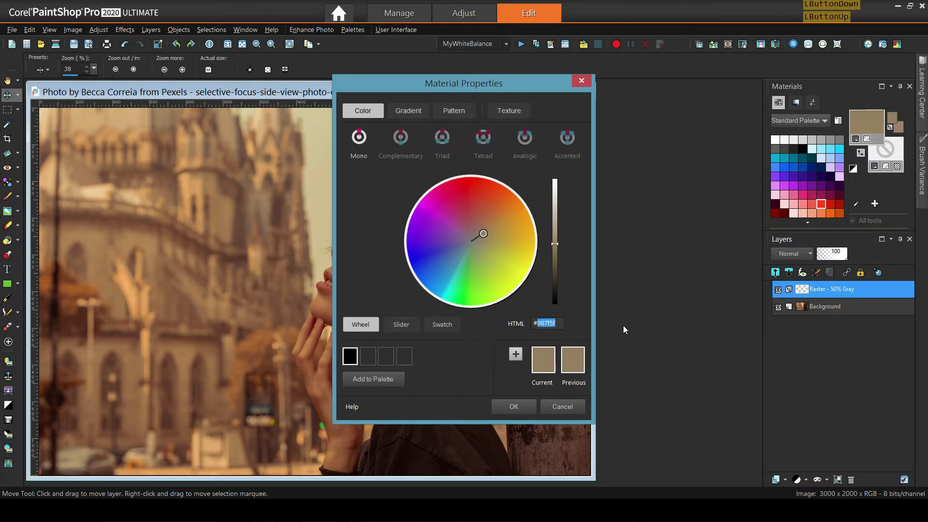
text(080)
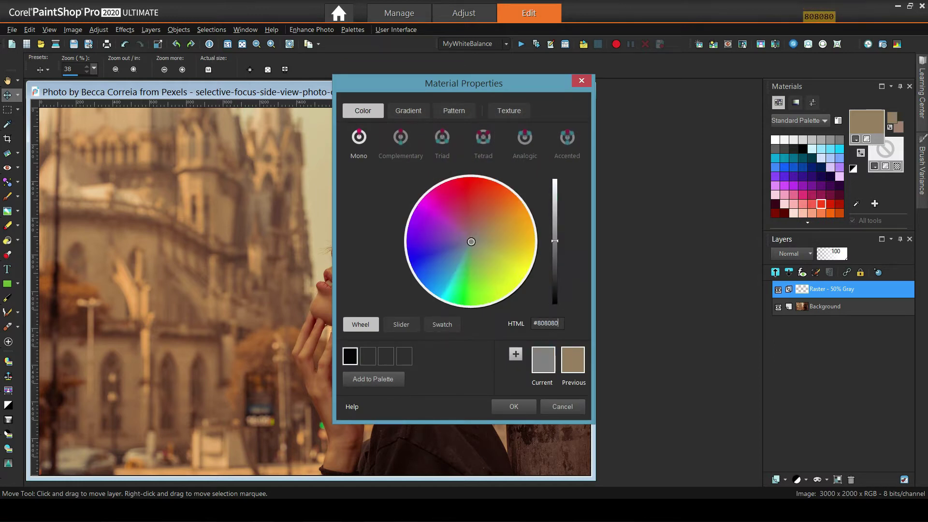
click(507, 407)
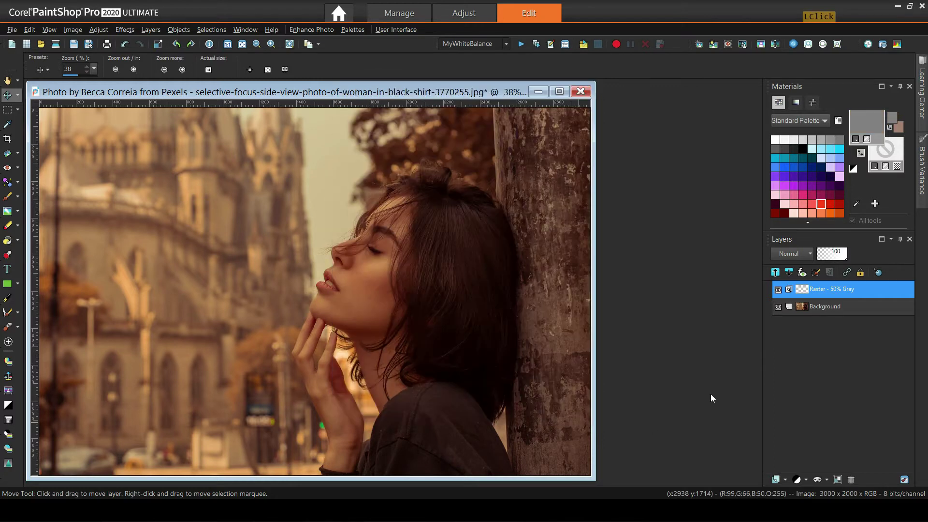
Flood fill the "Raster - 50% Gray" layer with the gray foreground color and set its blend mode to Difference.
click(17, 241)
click(64, 241)
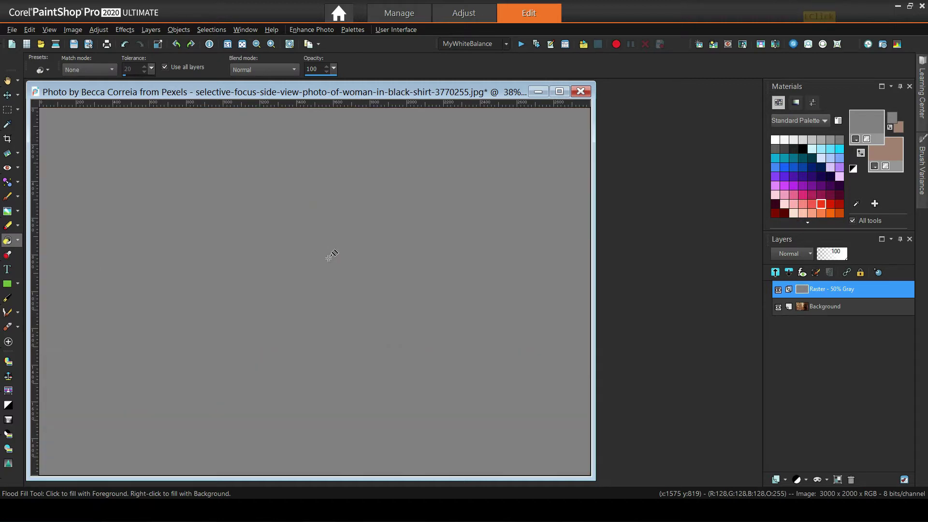
click(805, 253)
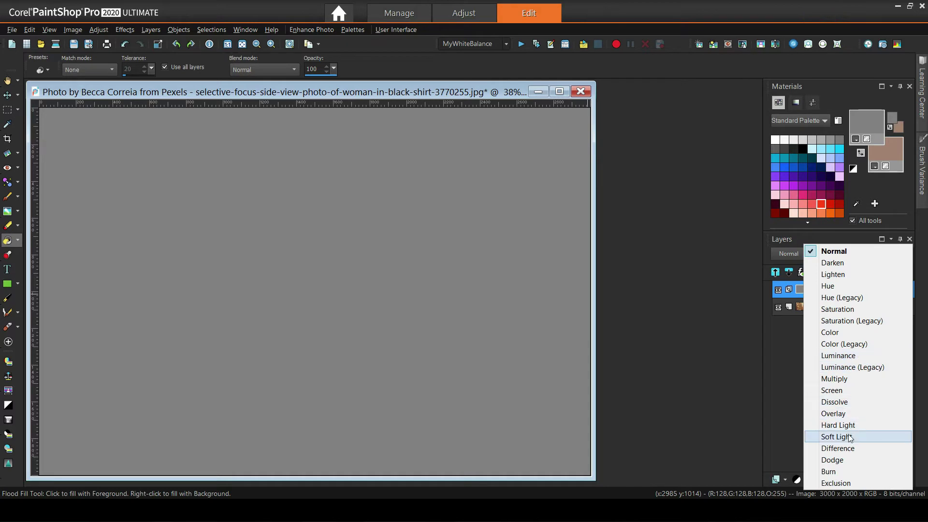
click(845, 449)
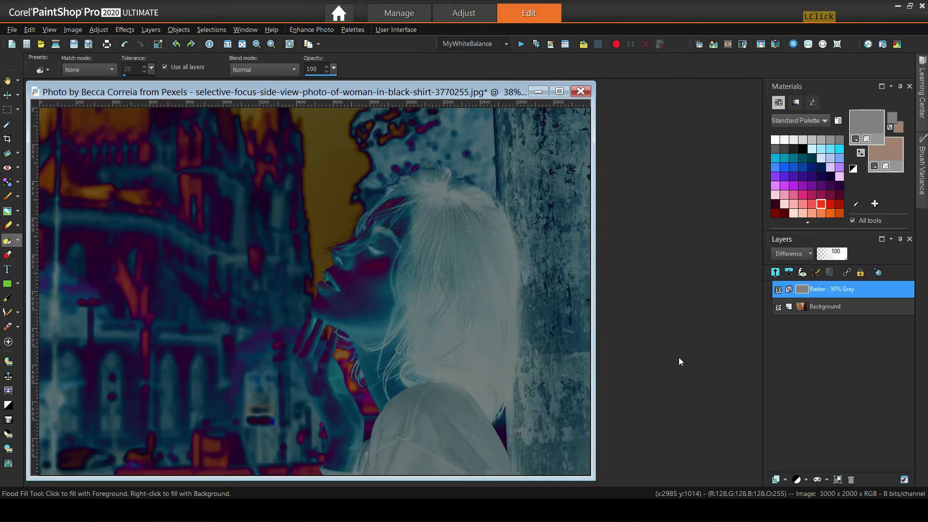
Duplicate the "Raster - 50% Gray" layer and rename the copy "Raster - Solid Black".
right_click(805, 289)
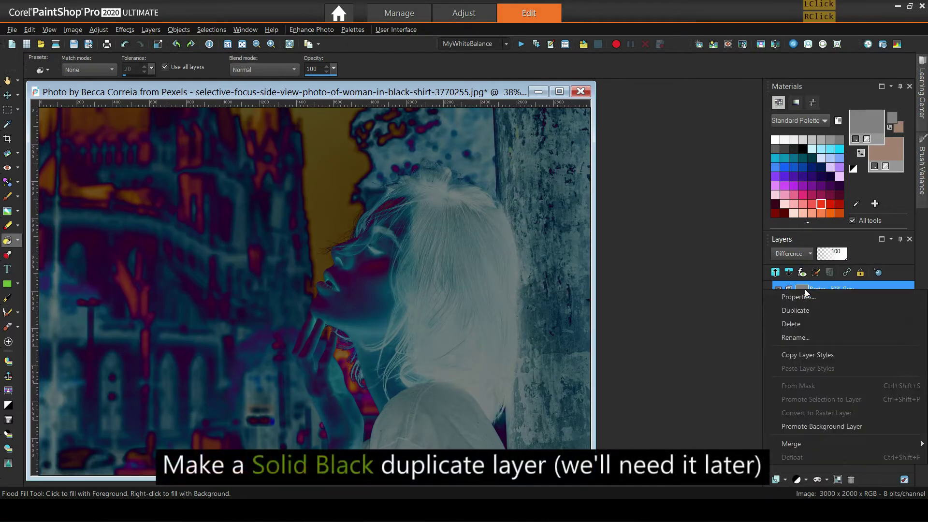
click(804, 308)
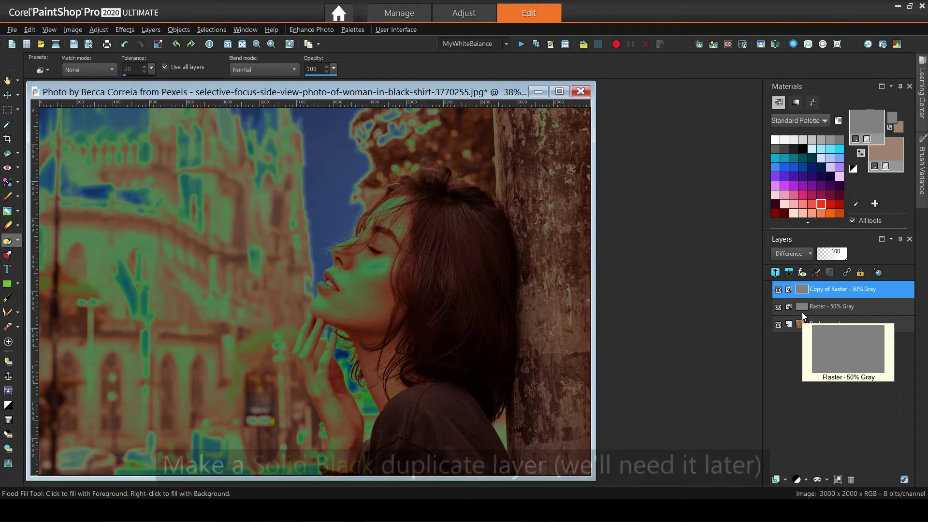
click(826, 290)
drag(828, 290, 765, 294)
key(Delete)
key(BackSpace)
key(BackSpace)
key(BackSpace)
key(BackSpace)
key(BackSpace)
key(BackSpace)
key(BackSpace)
key(BackSpace)
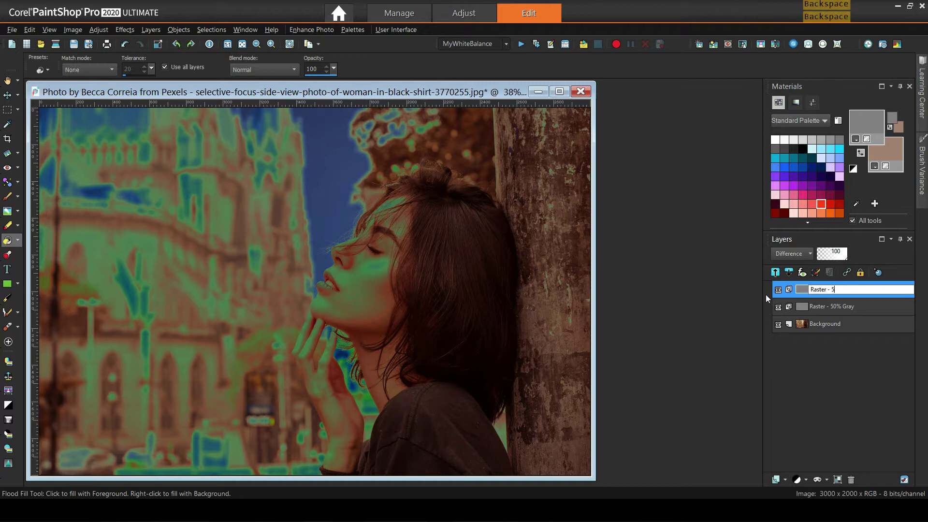
text(Solid B)
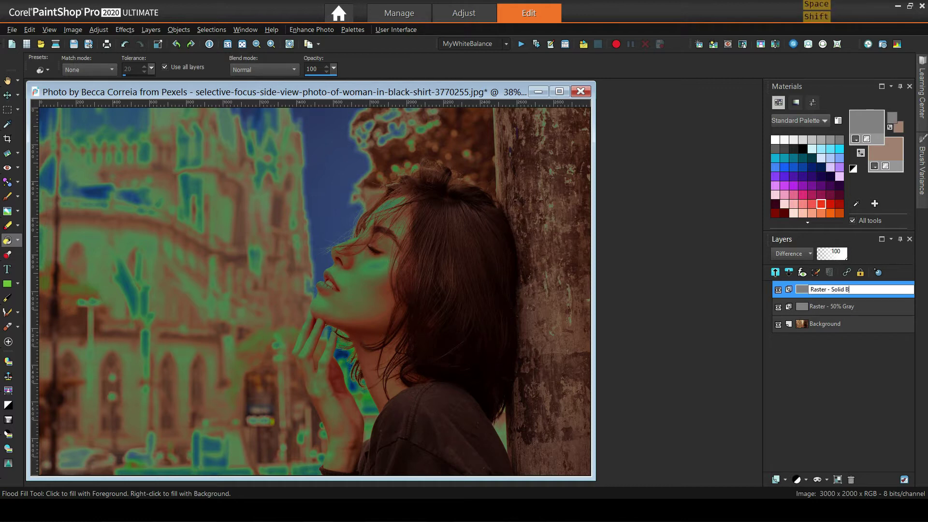
text(lack)
key(Return)
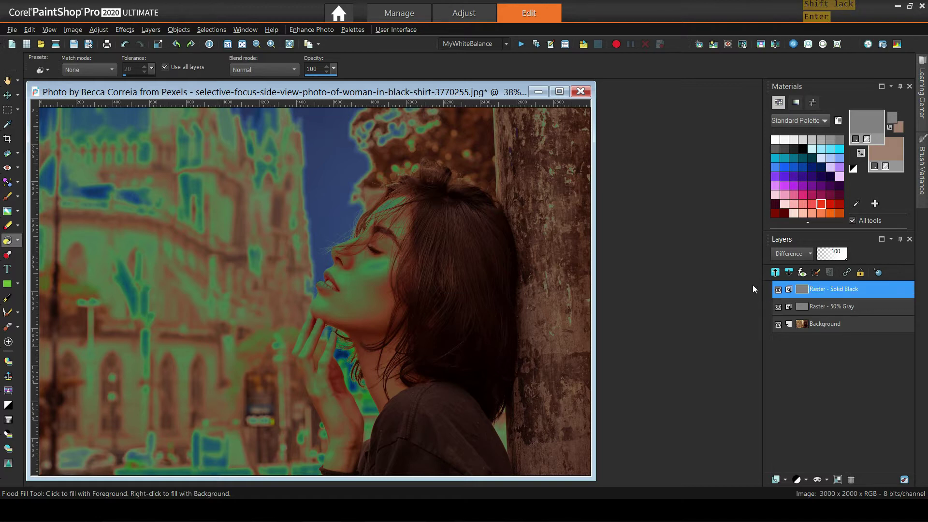
Set the foreground color to black (#000000) and flood fill the "Raster - Solid Black" layer with it.
click(872, 128)
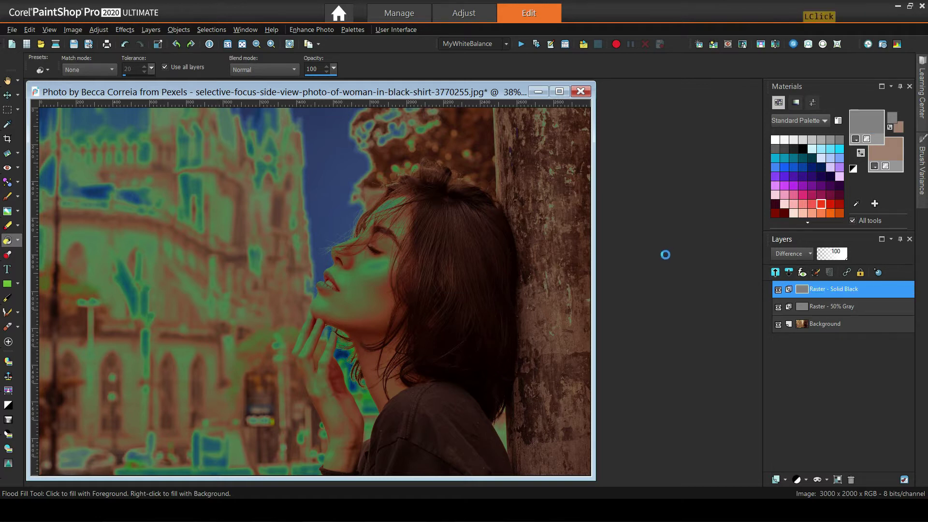
drag(557, 264, 559, 331)
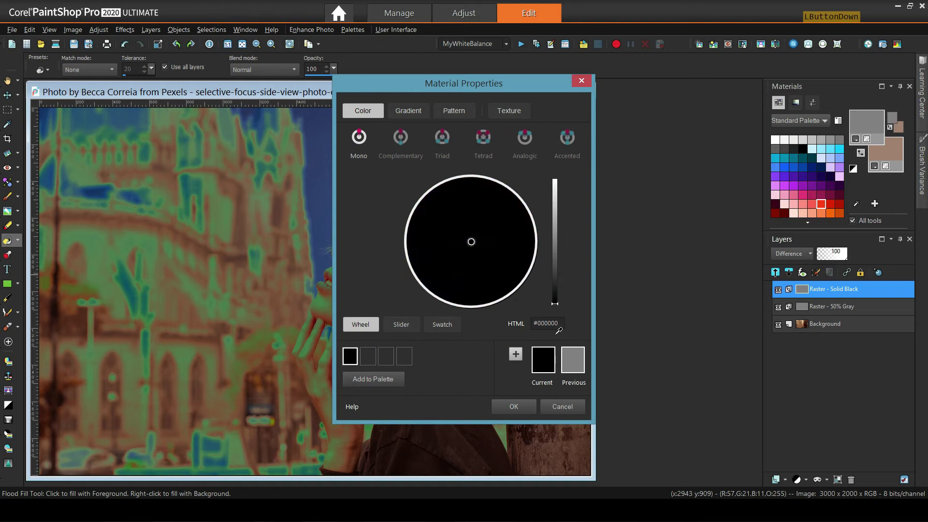
click(521, 407)
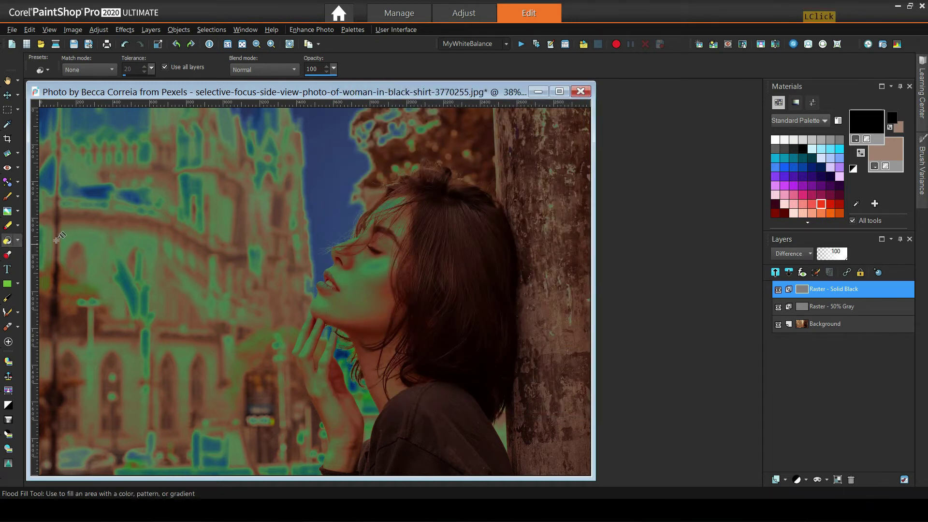
click(373, 249)
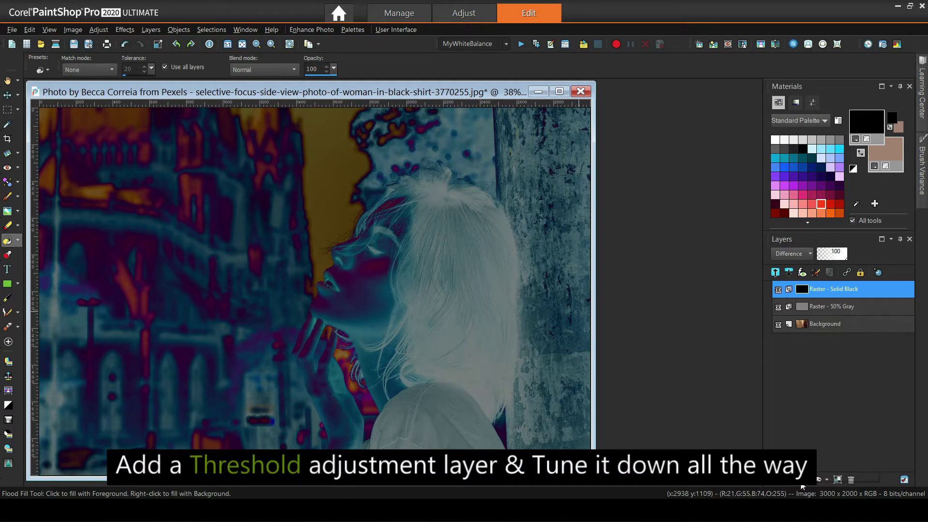
Add a Threshold adjustment layer on top of the stack with the threshold lowered to its minimum of 1.
click(800, 481)
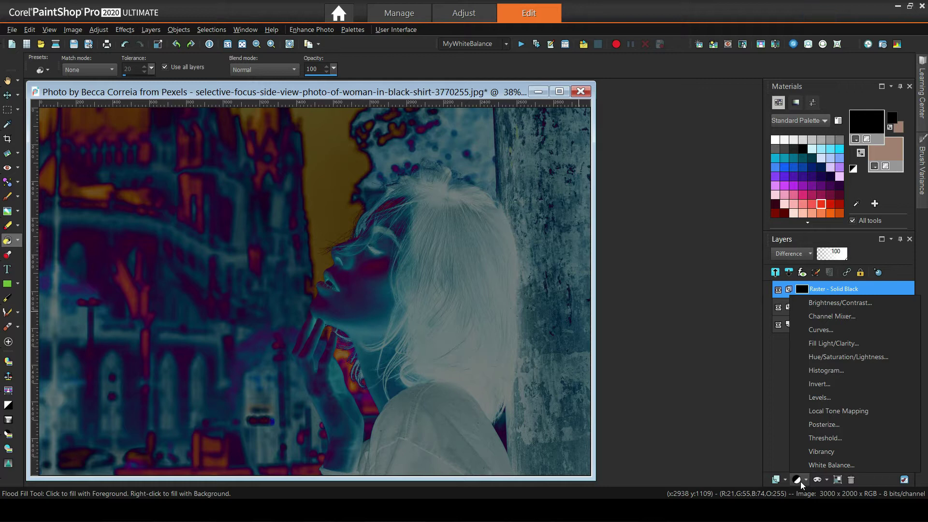
click(833, 438)
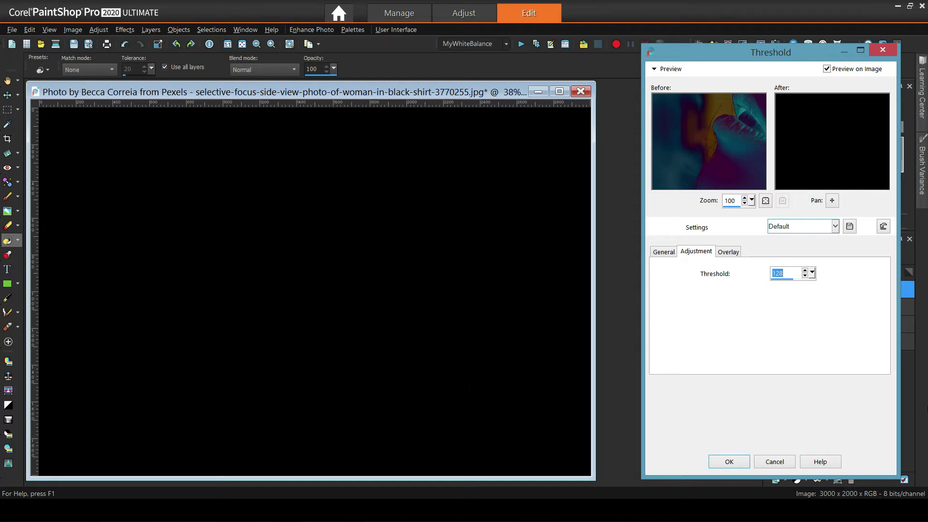
click(812, 274)
drag(812, 278, 764, 314)
drag(812, 273, 786, 309)
click(747, 463)
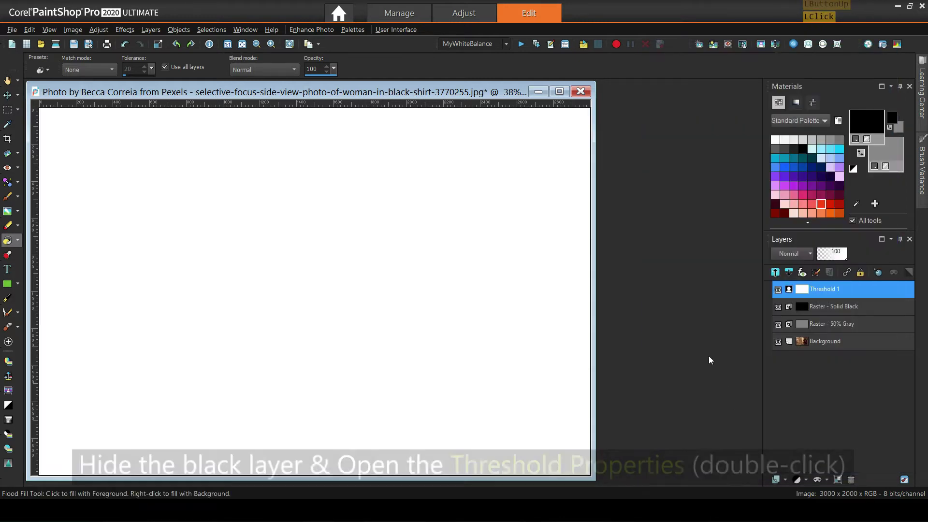
Hide the "Raster - Solid Black" layer and open the properties of the Threshold layer, keeping the dialog clear of the image.
click(778, 307)
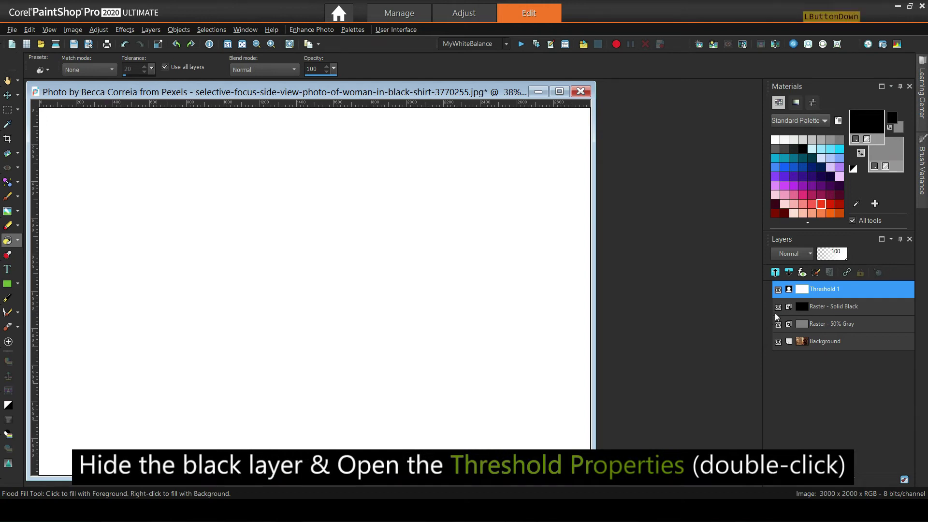
click(810, 289)
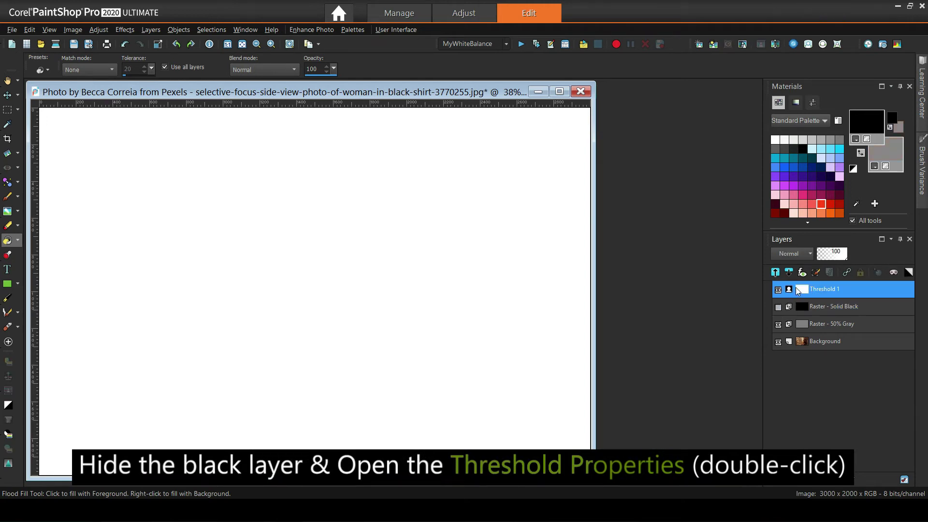
double_click(799, 288)
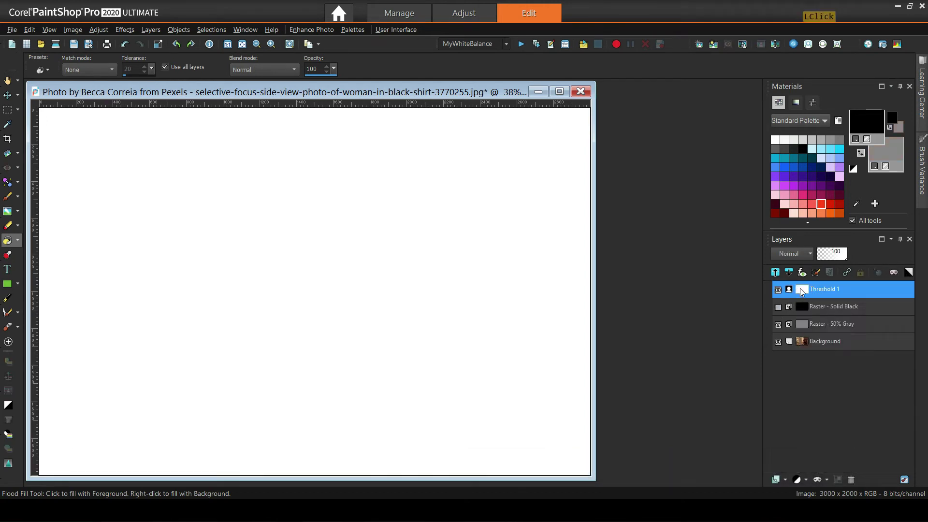
click(520, 56)
drag(475, 39, 738, 53)
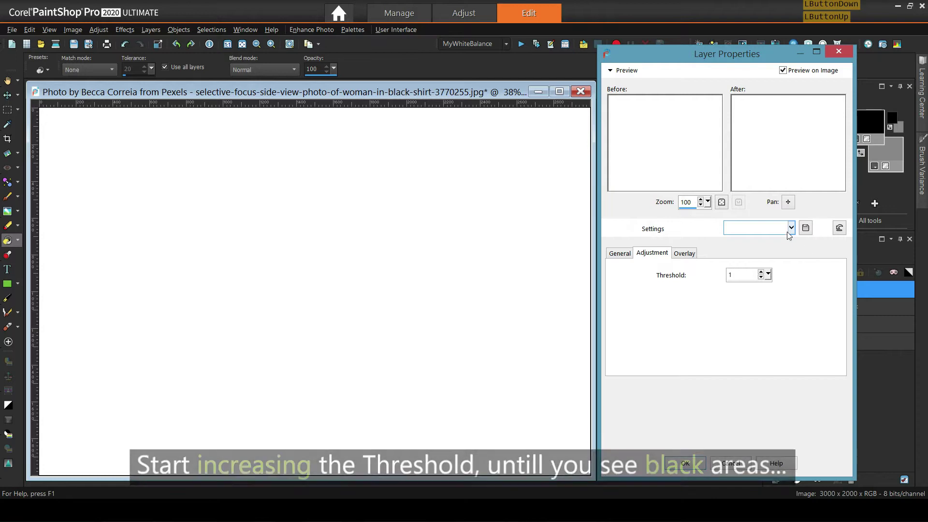
Adjust the Threshold layer to 15 to isolate the first black areas of the photo, and maximize the image window.
mouse_move(769, 275)
mouse_down()
mouse_move(771, 288)
mouse_move(770, 275)
mouse_up()
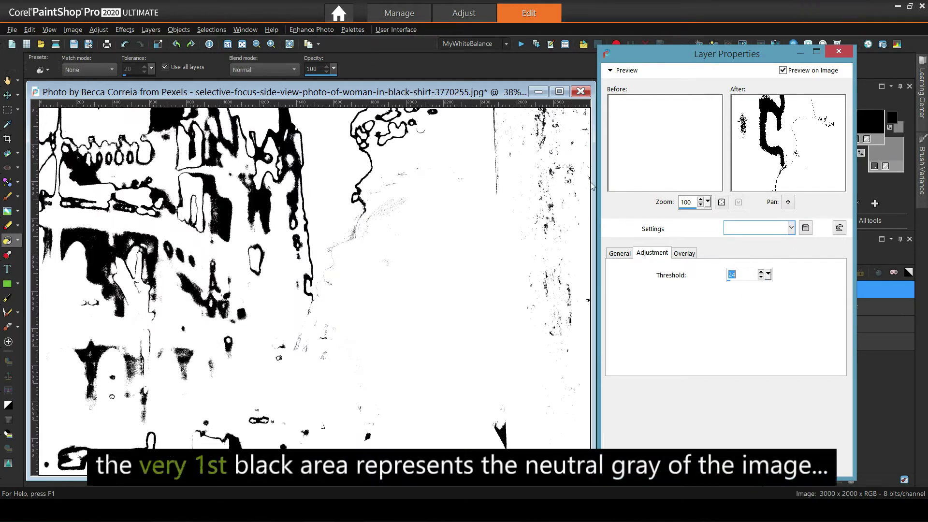
double_click(761, 278)
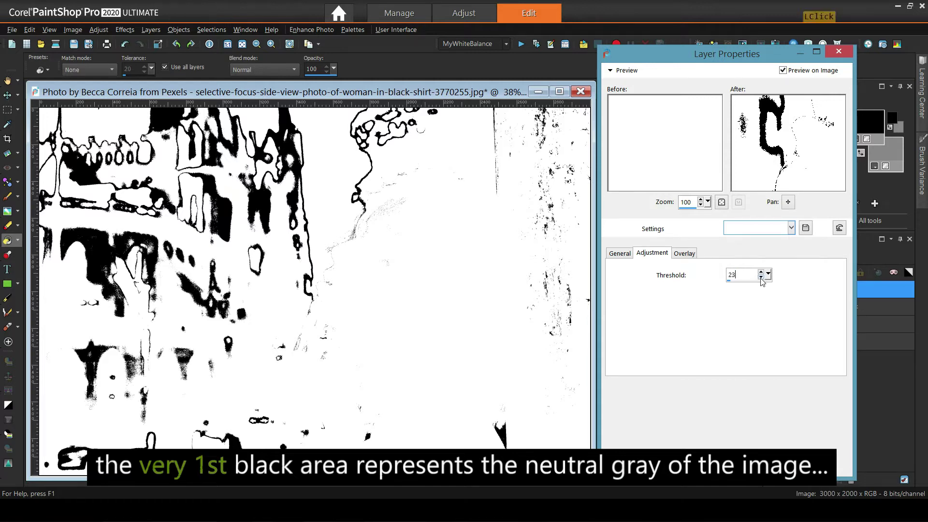
double_click(761, 278)
double_click(761, 277)
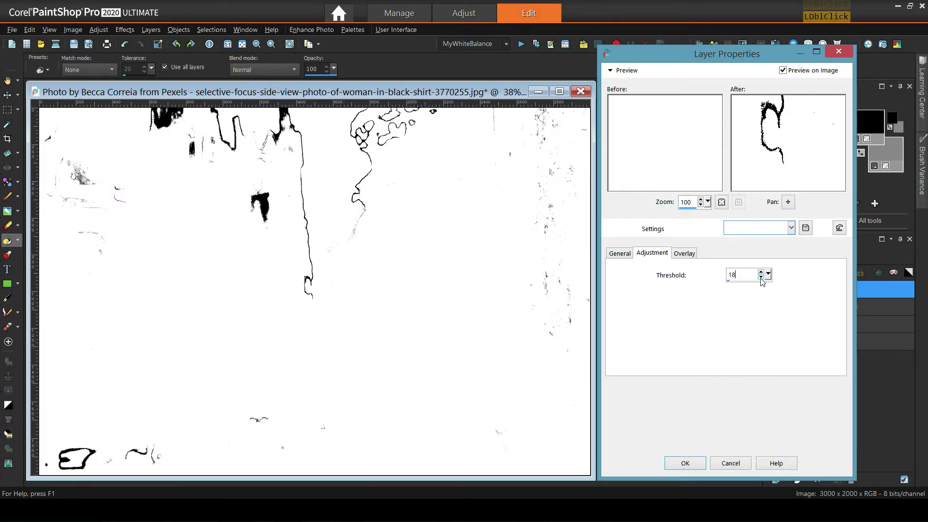
click(761, 277)
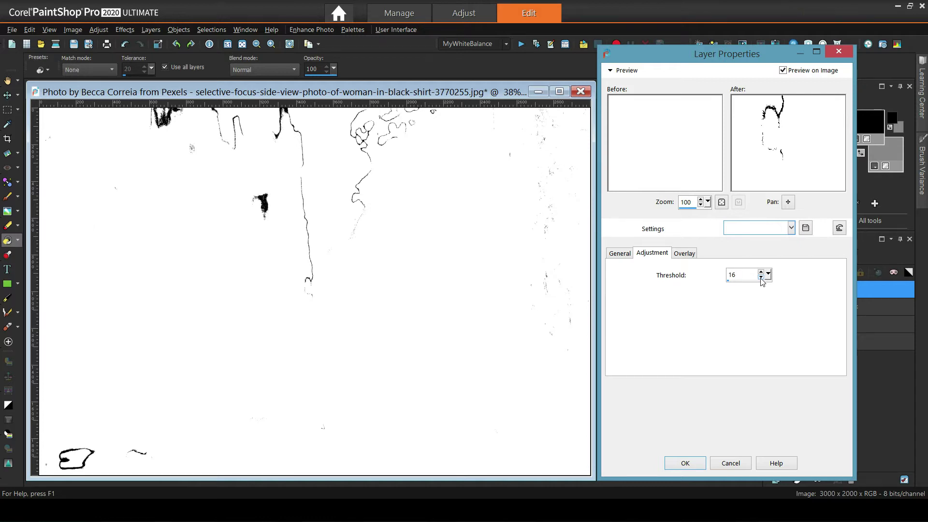
double_click(761, 277)
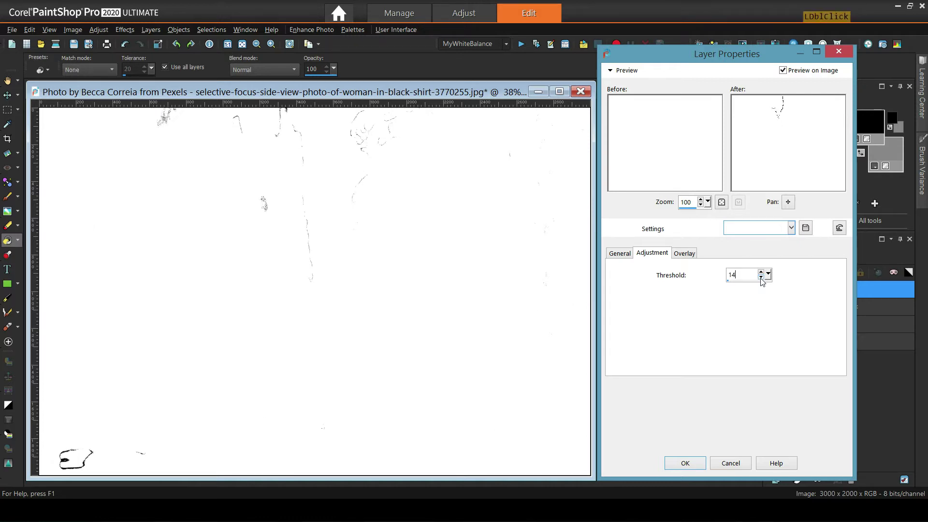
click(760, 272)
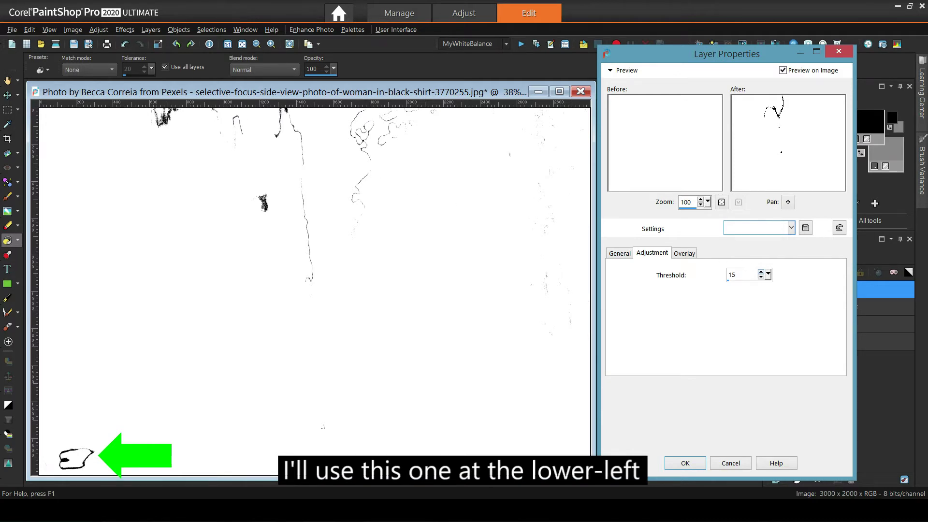
click(698, 465)
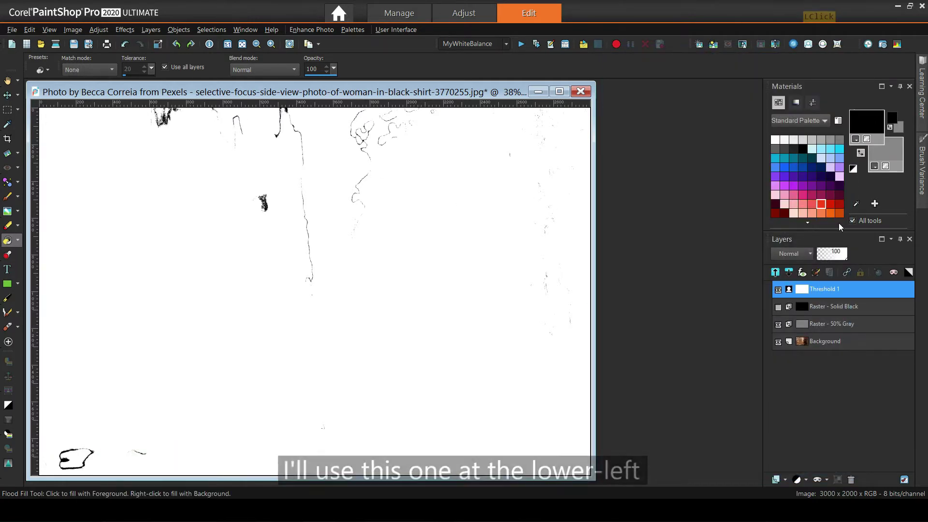
click(560, 92)
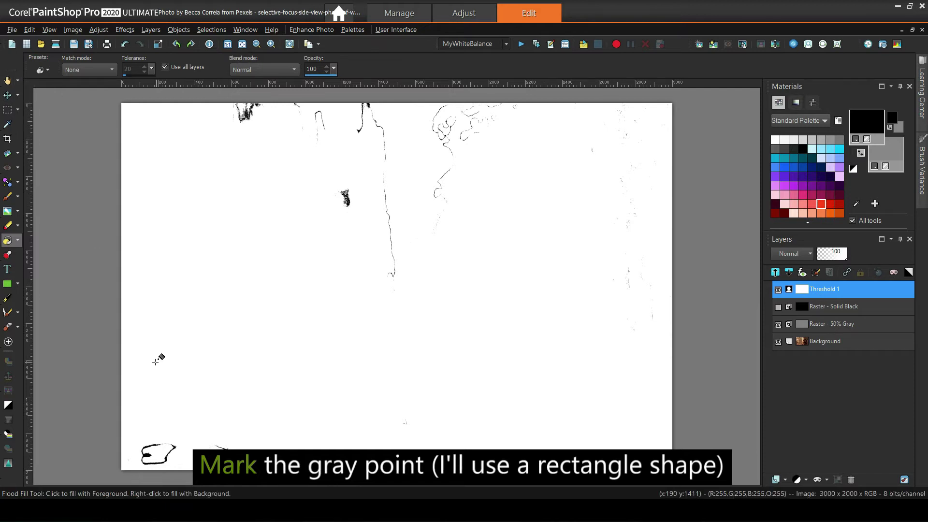
Draw a vector rectangle of about 8 × 8 pixels inside the solid black patch near the photo's lower-left corner.
scroll(204, 390, up, 2)
scroll(207, 388, up, 5)
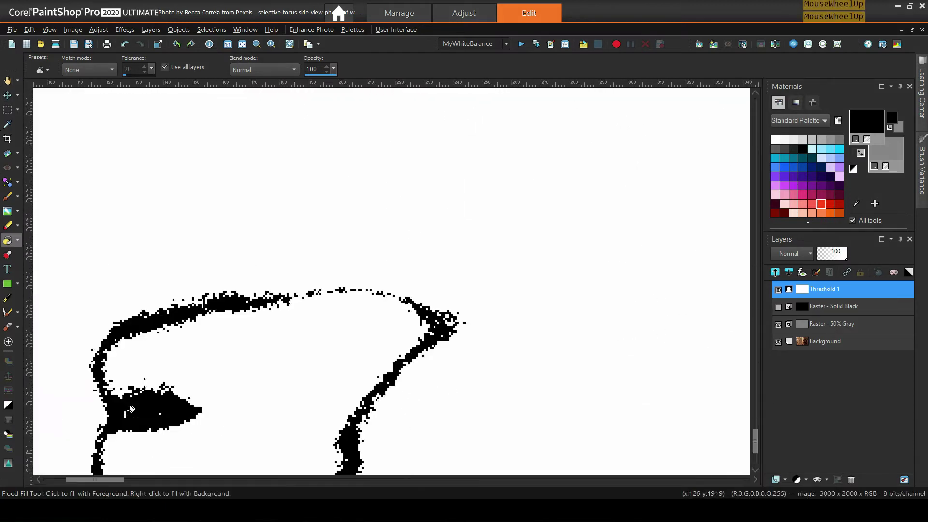
click(19, 284)
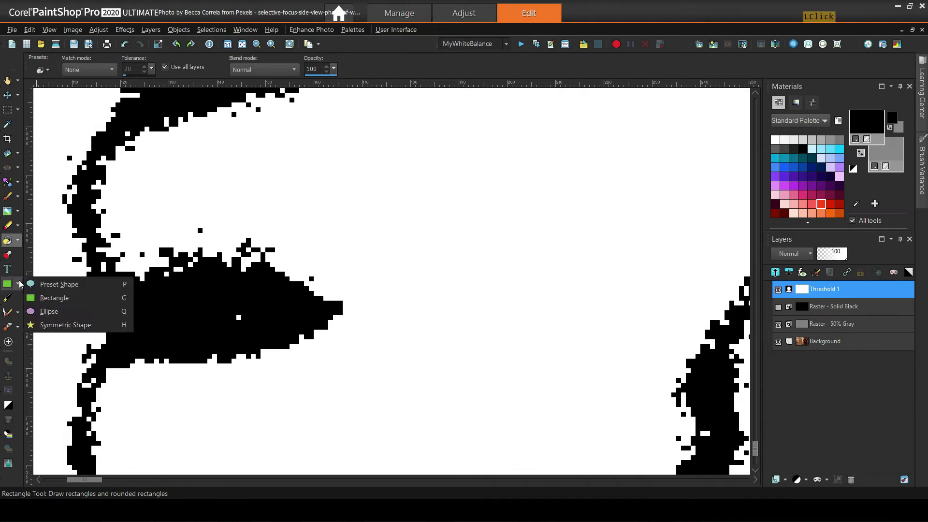
click(68, 298)
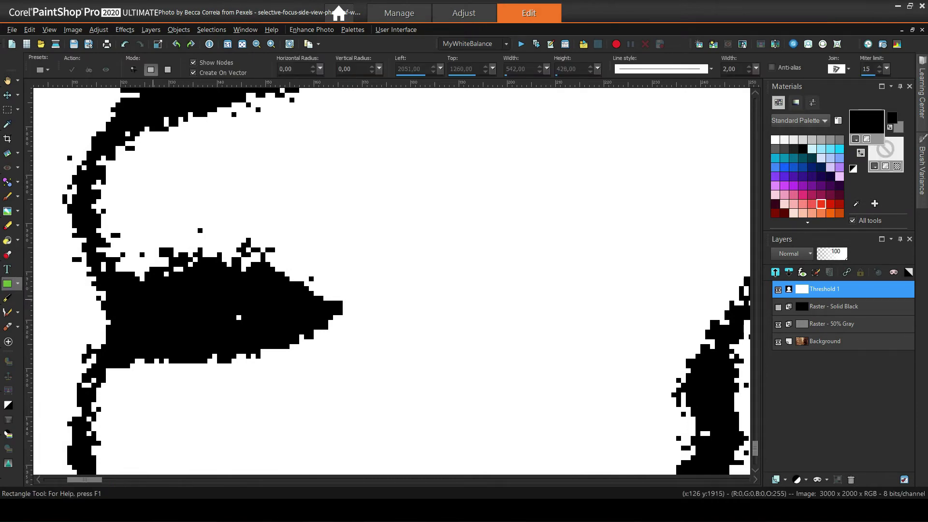
drag(154, 300, 193, 339)
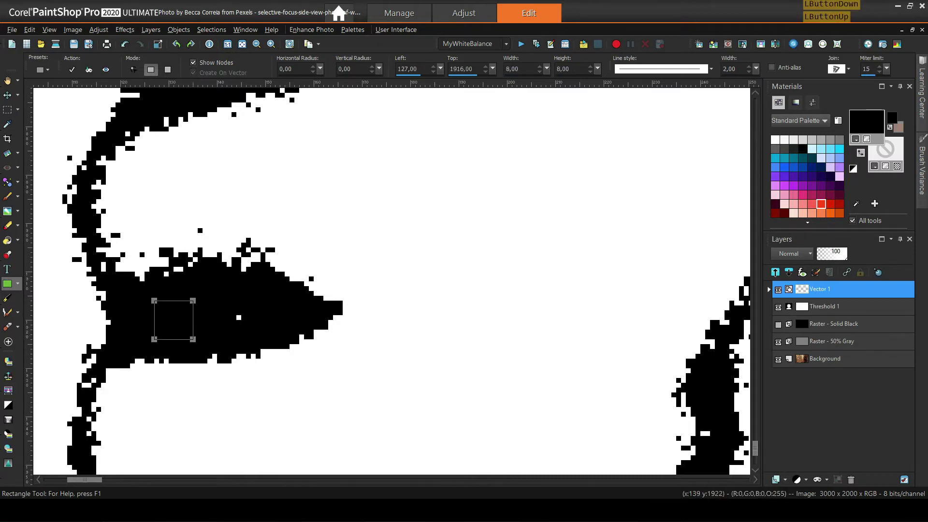
Rename the new vector layer as "Vector - Gray MARK".
click(835, 288)
click(835, 289)
key(BackSpace)
text(- Gray)
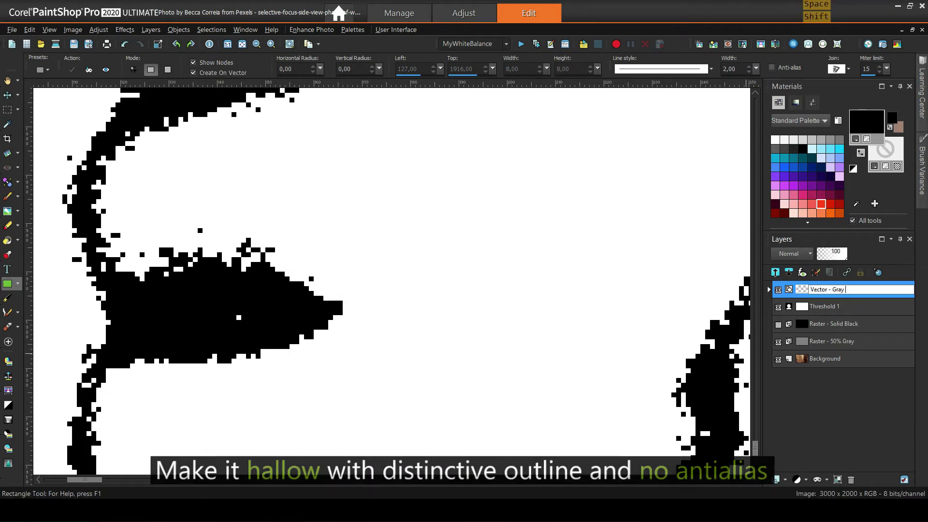
text( MARK)
key(Return)
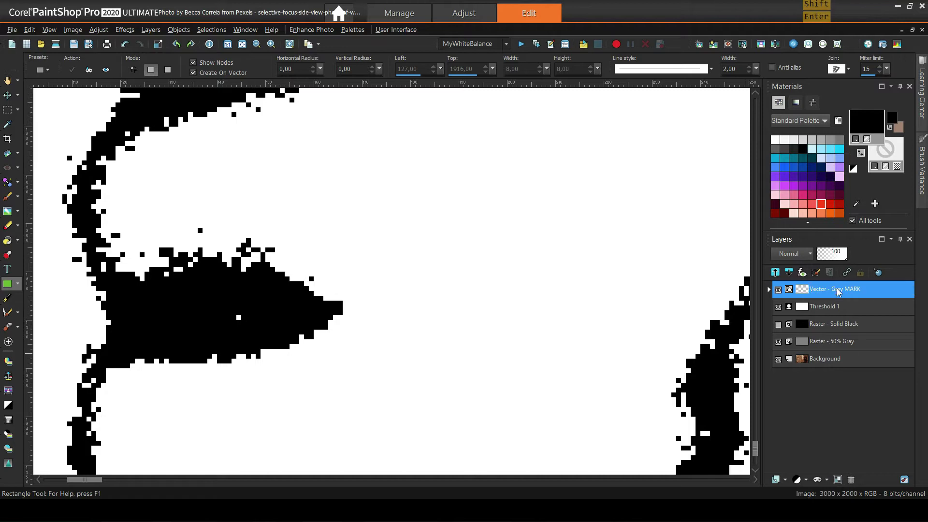
Set the stroke color of the rectangle in the "Vector - Gray MARK" layer to red (#ff0000).
click(768, 289)
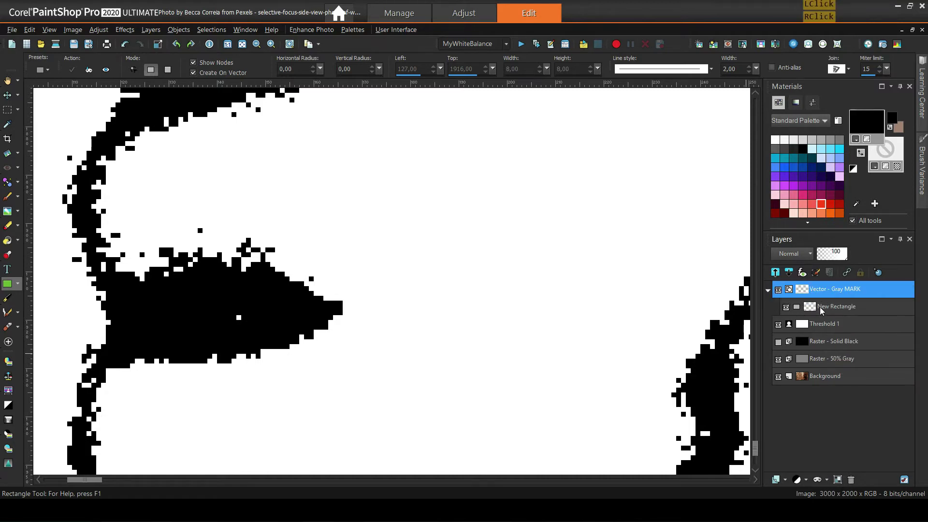
right_click(820, 307)
click(810, 154)
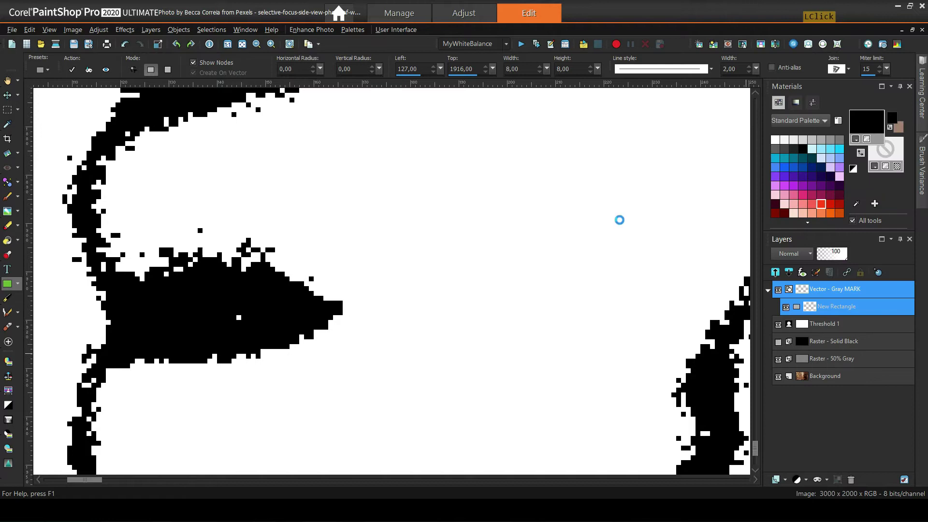
click(405, 238)
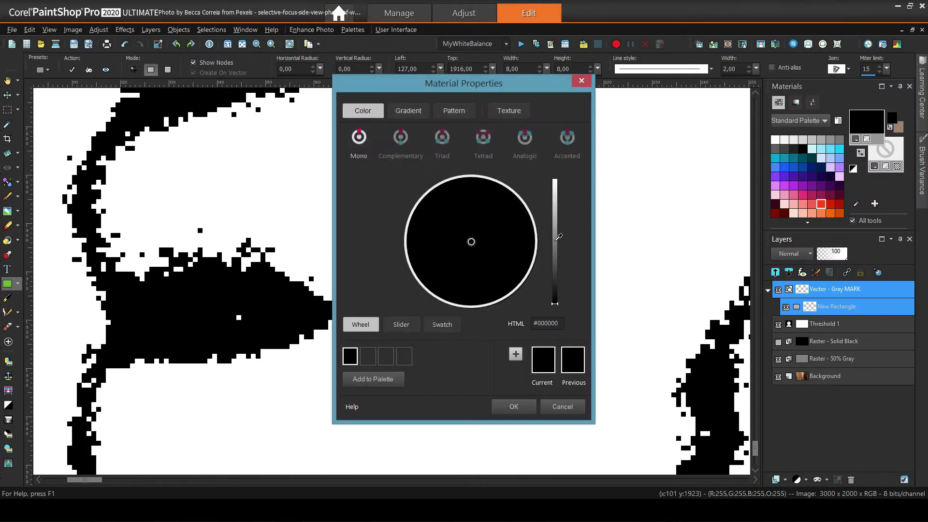
click(556, 240)
click(536, 323)
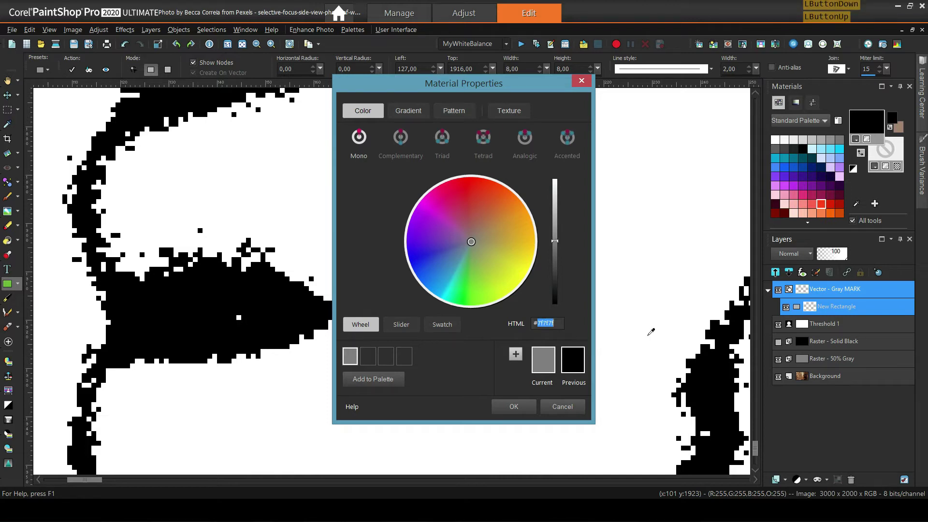
text(ff0000)
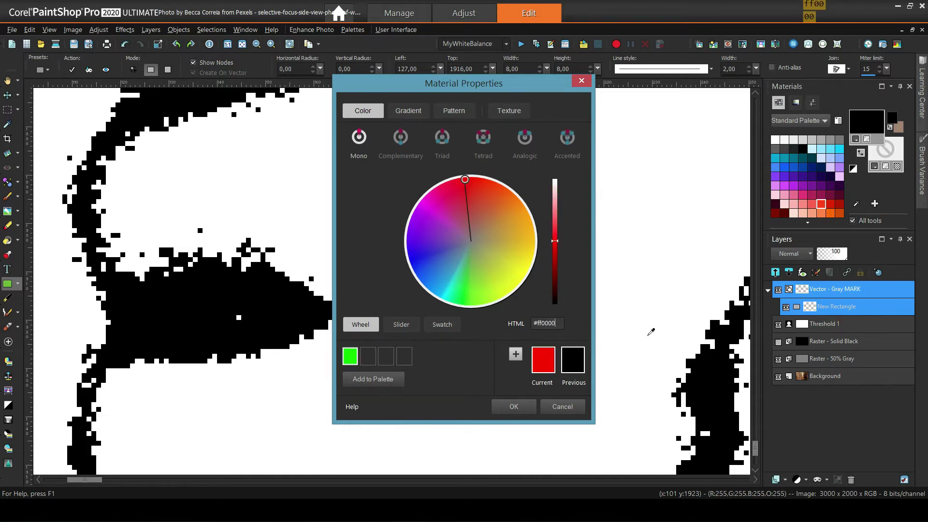
click(531, 408)
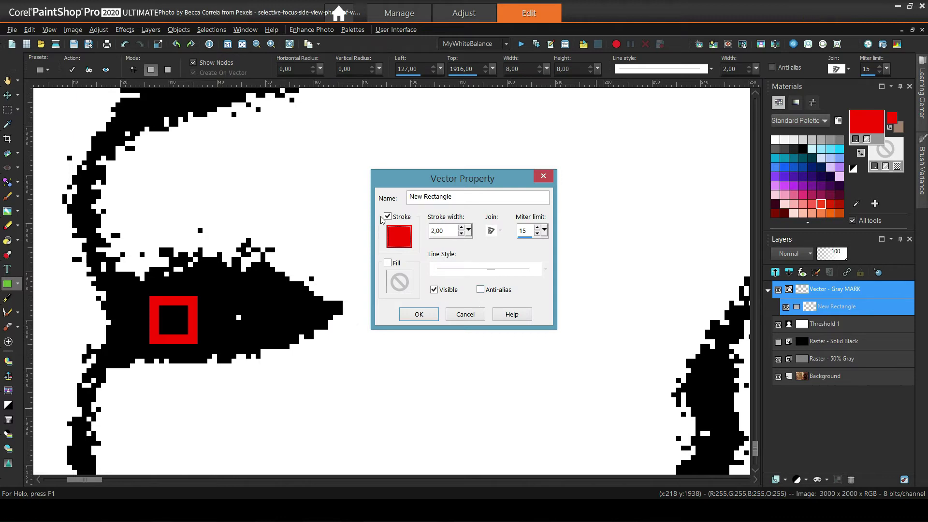
click(409, 314)
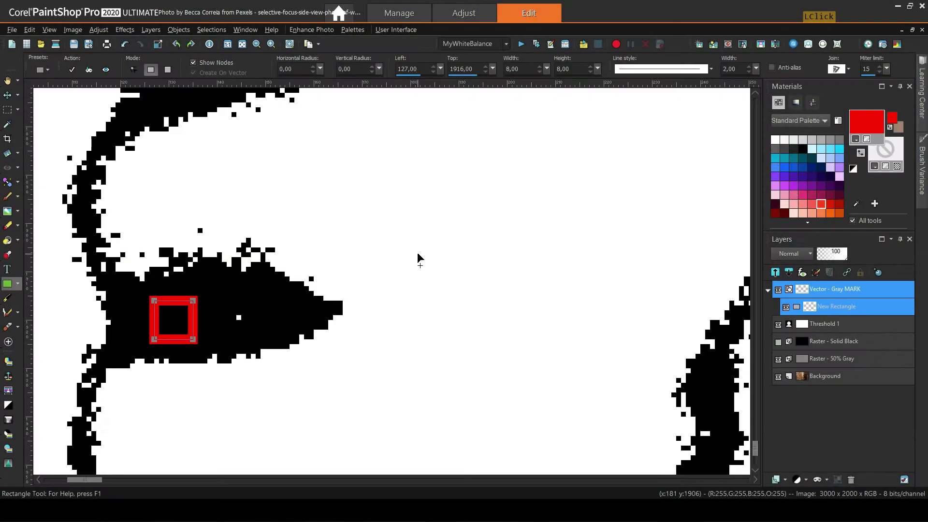
Hide the "Raster - 50% Gray" and "Threshold 1" layers with the whole image in view.
click(7, 80)
scroll(391, 191, down, 4)
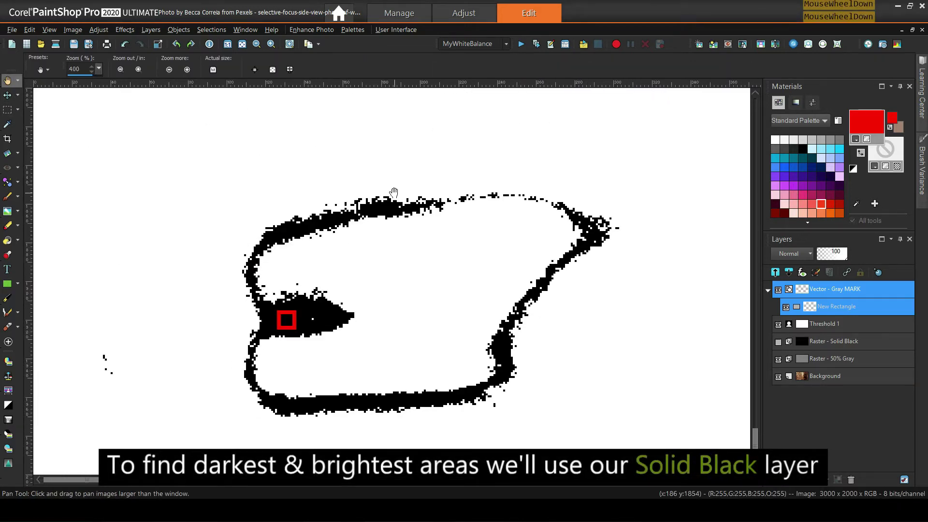
scroll(389, 194, down, 5)
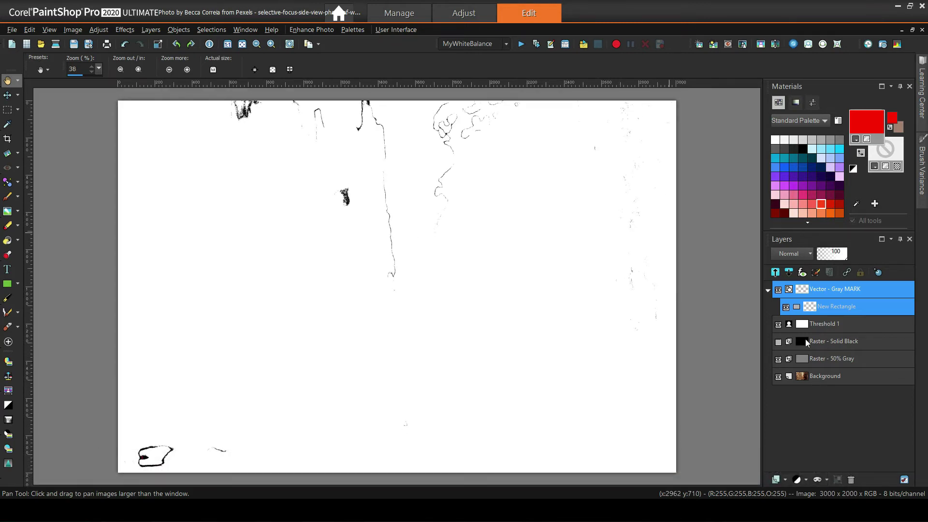
click(779, 359)
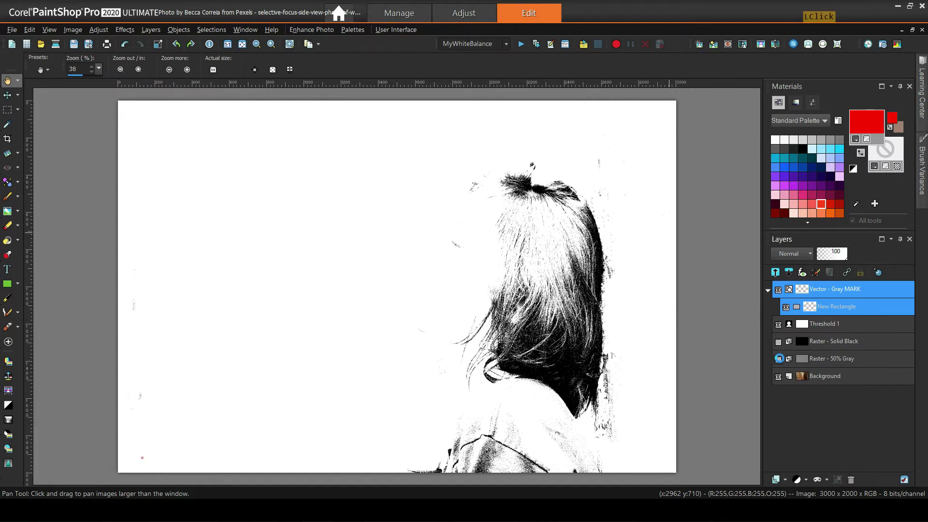
click(779, 324)
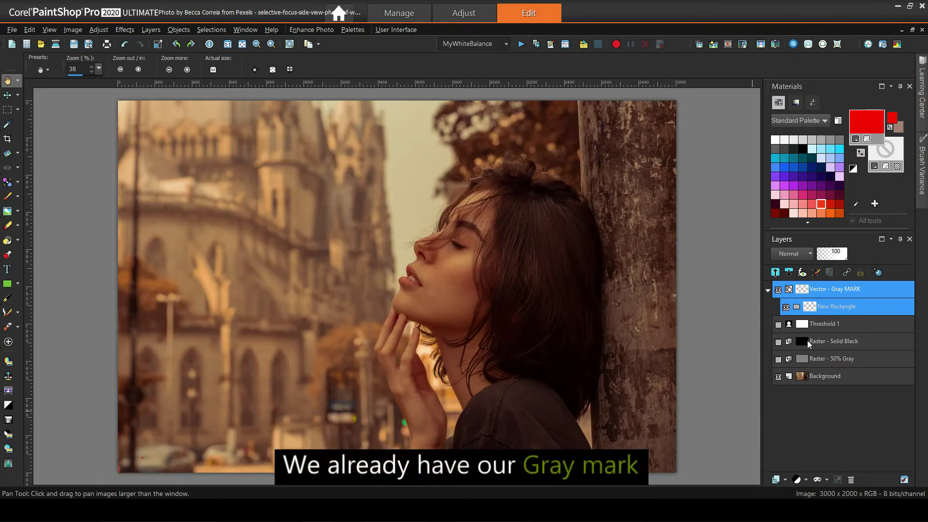
Show the "Raster - Solid Black" layer and turn the "Threshold 1" layer on above it.
click(863, 342)
click(778, 342)
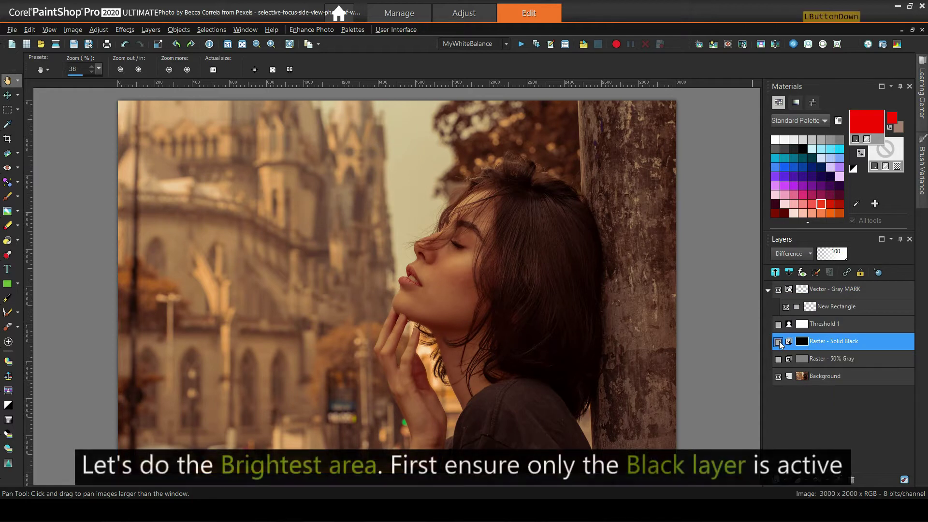
click(804, 342)
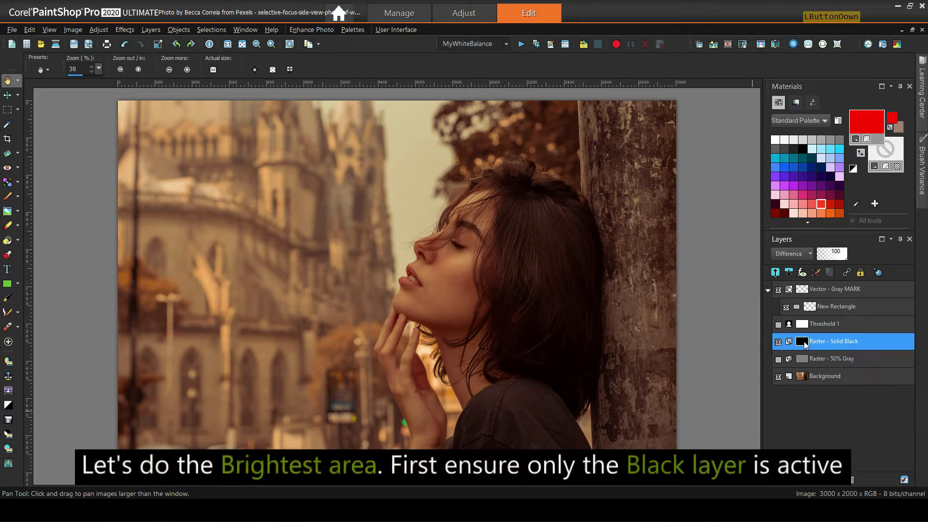
click(780, 327)
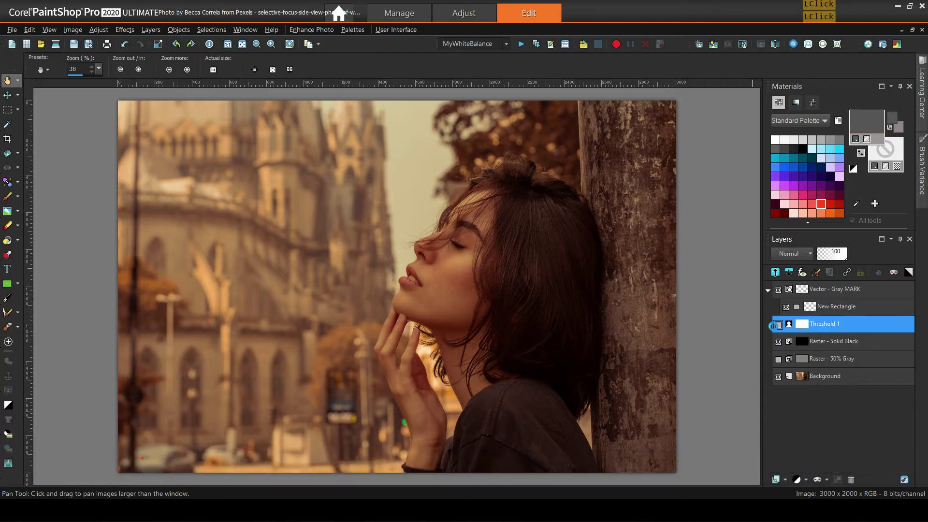
click(779, 324)
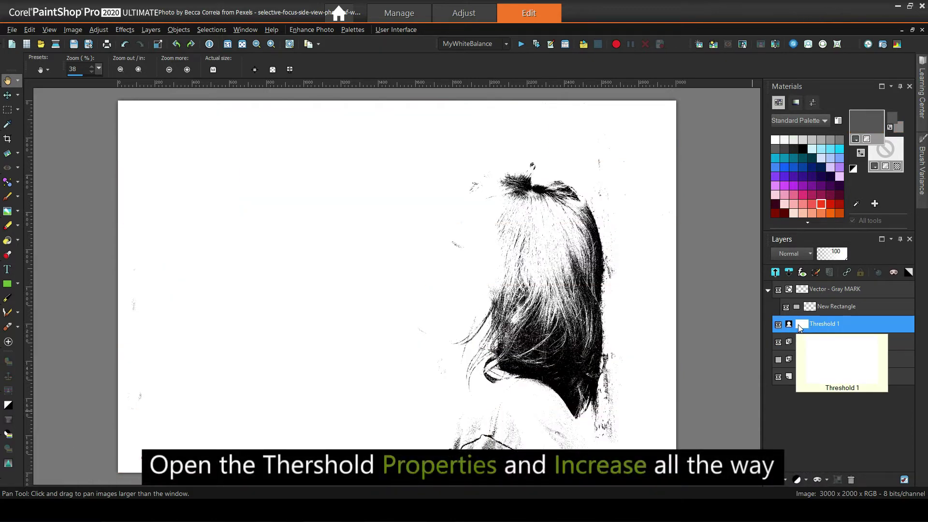
Raise the "Threshold 1" layer's threshold to its maximum, and lower it to about 222 to isolate the first white areas.
double_click(800, 327)
drag(506, 261, 602, 293)
click(519, 57)
drag(449, 39, 781, 60)
drag(836, 283, 836, 288)
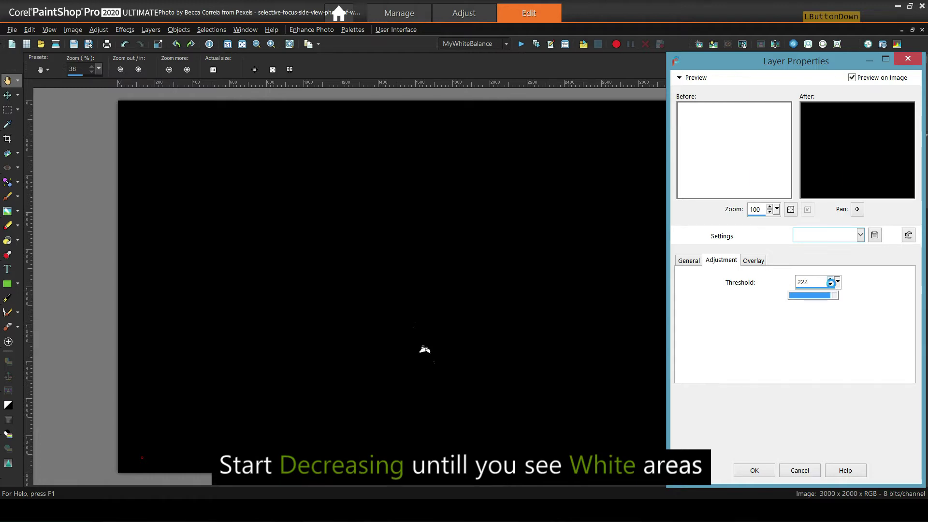
drag(831, 284, 830, 284)
click(831, 281)
click(754, 470)
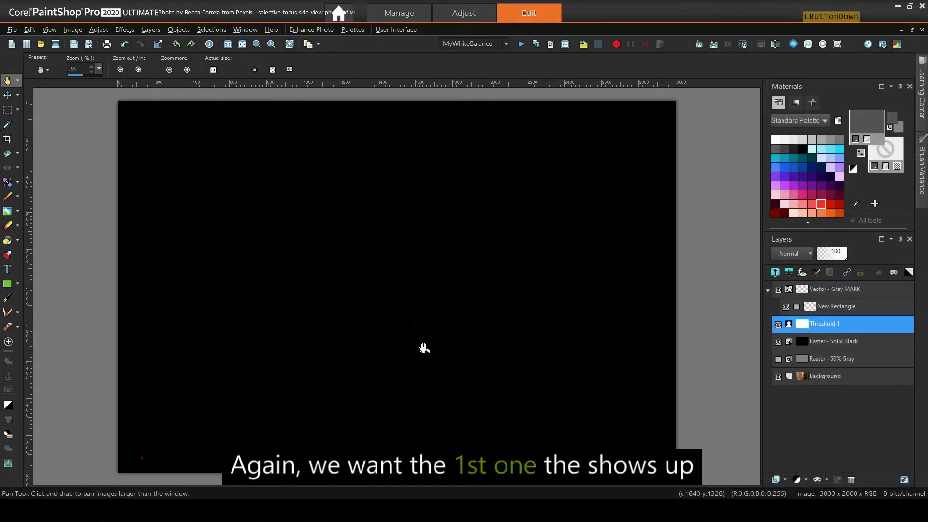
Duplicate the "Vector - Gray MARK" layer and rename the copy as "Vector - White MARK".
scroll(407, 355, up, 8)
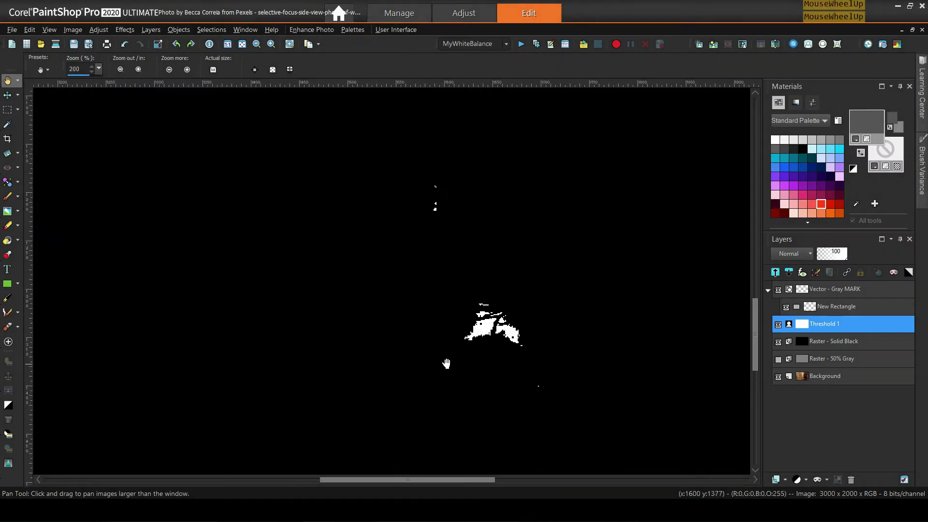
scroll(503, 335, up, 5)
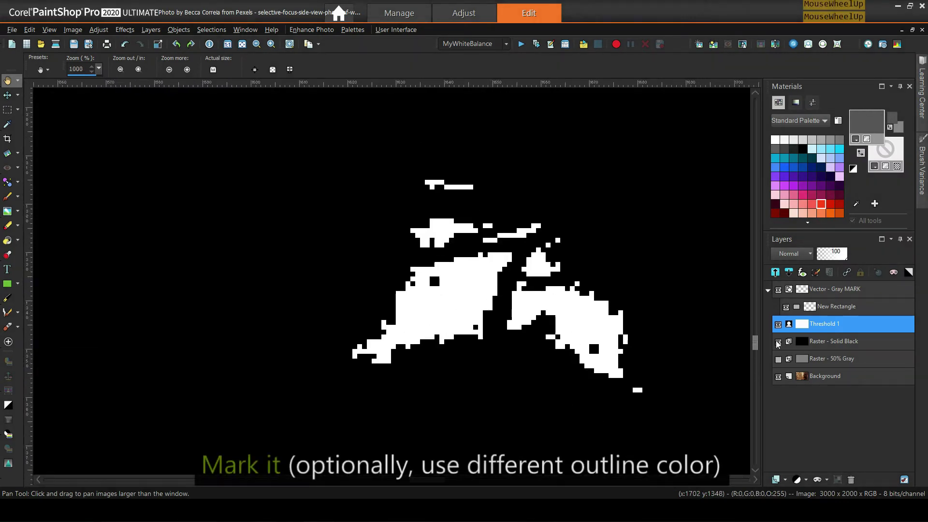
click(768, 289)
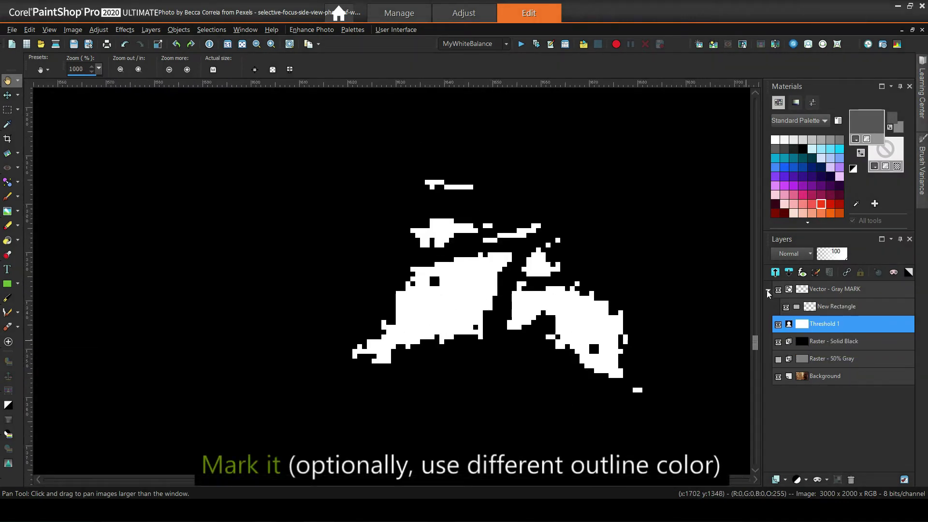
click(831, 290)
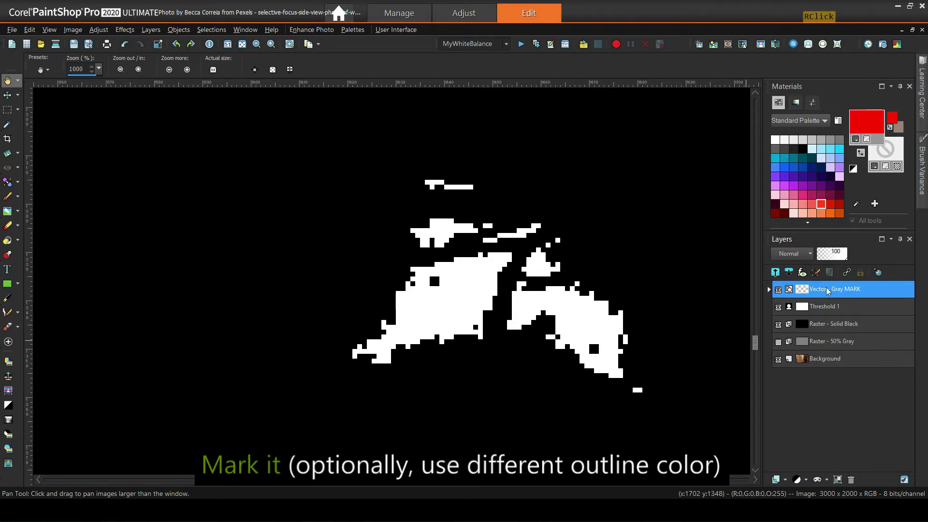
right_click(822, 293)
click(816, 309)
click(833, 290)
drag(831, 290, 741, 287)
key(Delete)
key(End)
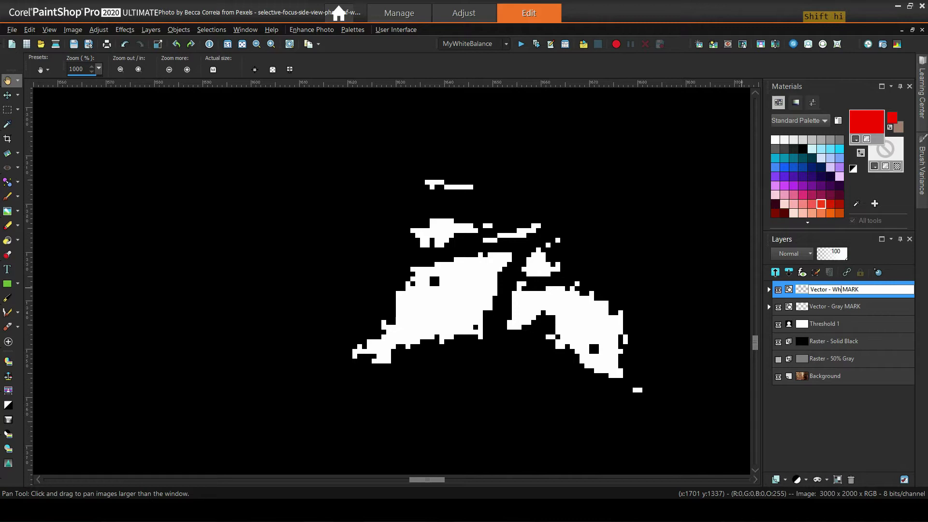
key(Return)
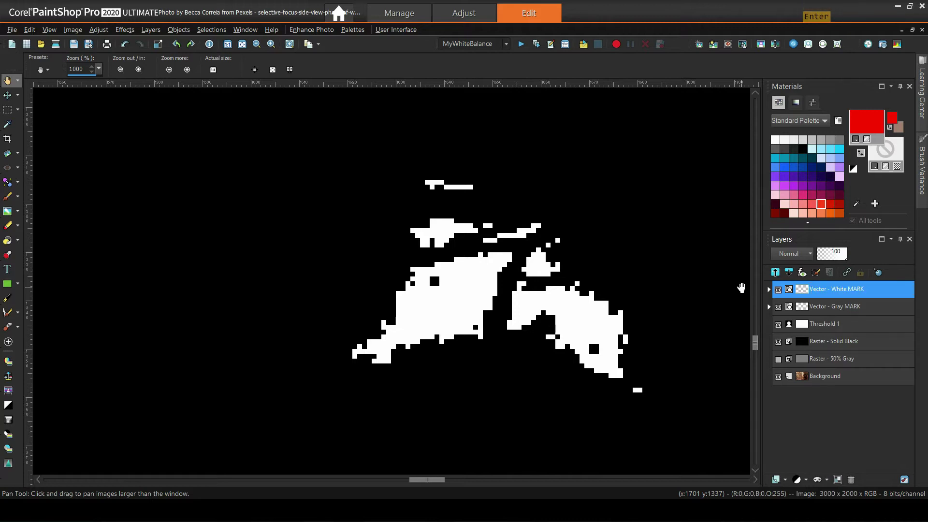
Move the duplicated red rectangle onto the largest white area with the Pick tool and enlarge it slightly from its upper-right corner.
click(17, 95)
click(57, 100)
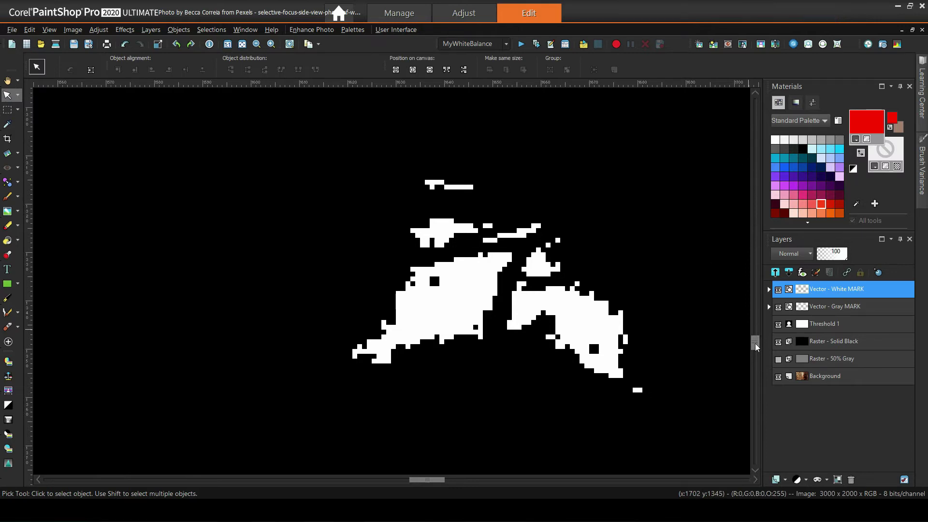
scroll(466, 297, down, 4)
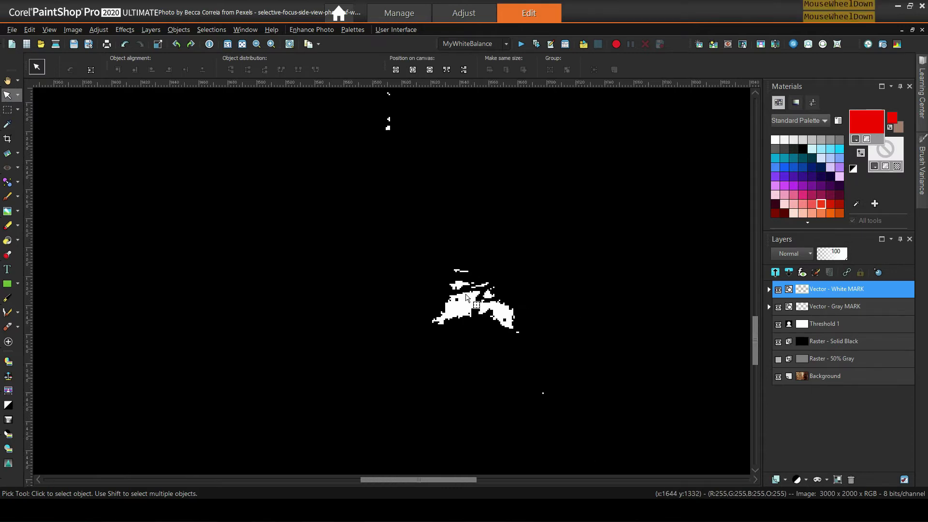
scroll(467, 297, down, 6)
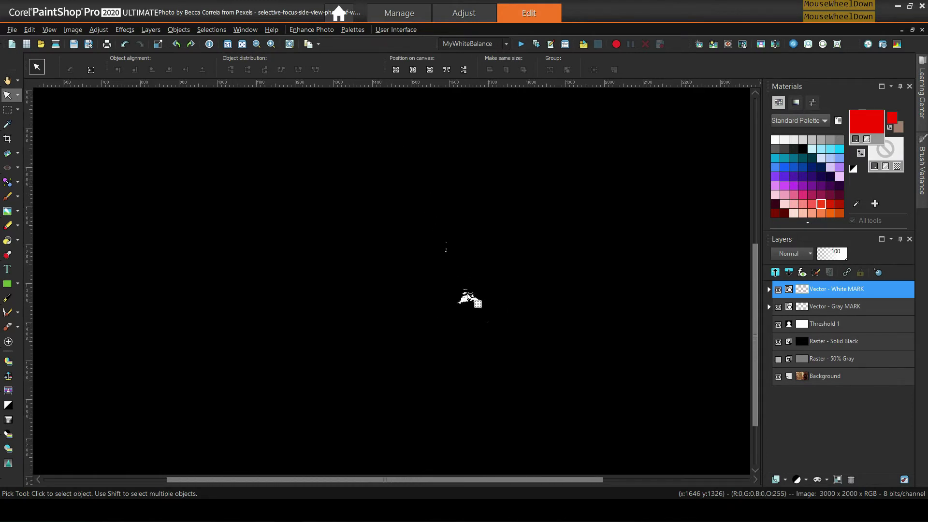
scroll(467, 300, down, 1)
click(144, 459)
drag(240, 373, 422, 349)
scroll(415, 379, up, 10)
click(333, 347)
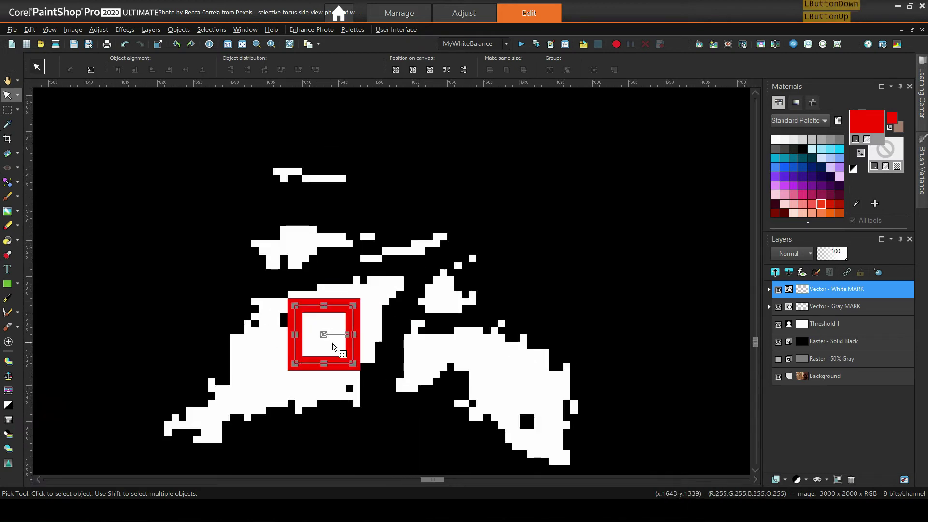
drag(353, 306, 371, 295)
Set the stroke color of the "Vector - White MARK" rectangle to blue (#0000ff) and collapse that layer.
right_click(832, 307)
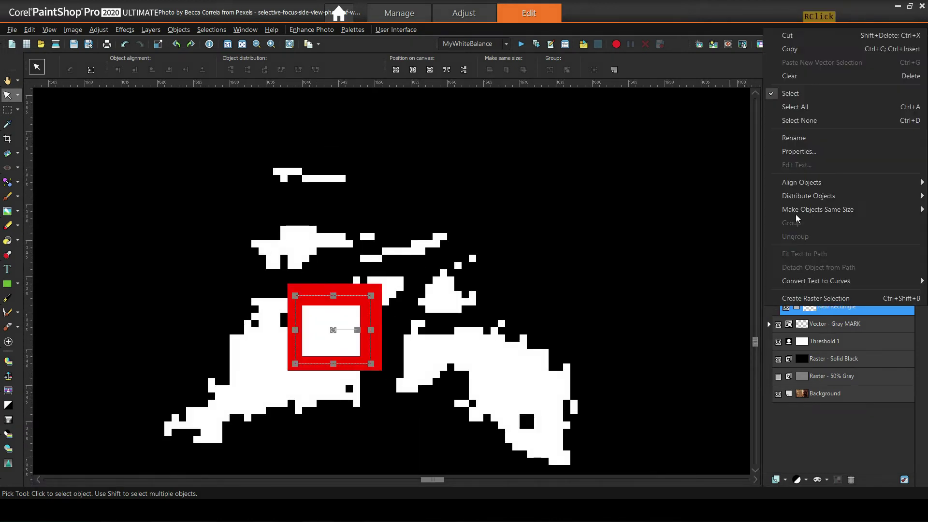
click(803, 151)
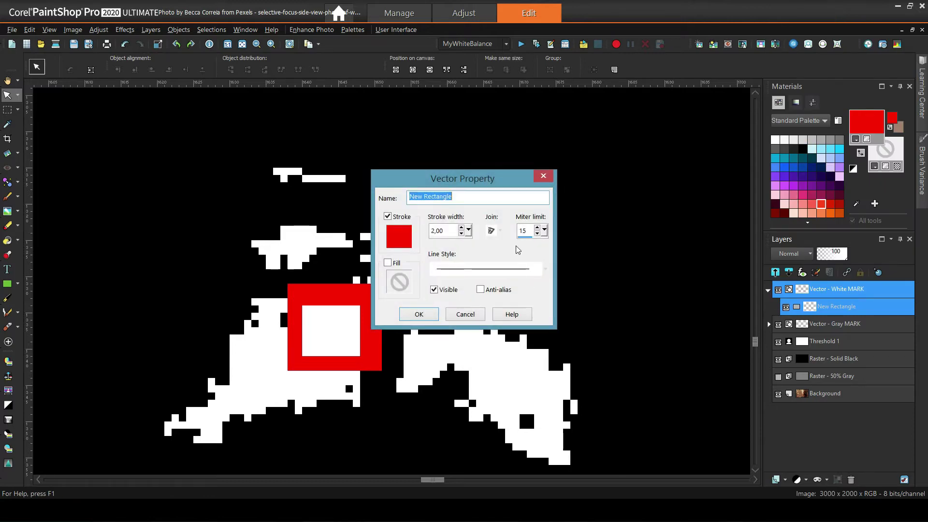
click(402, 237)
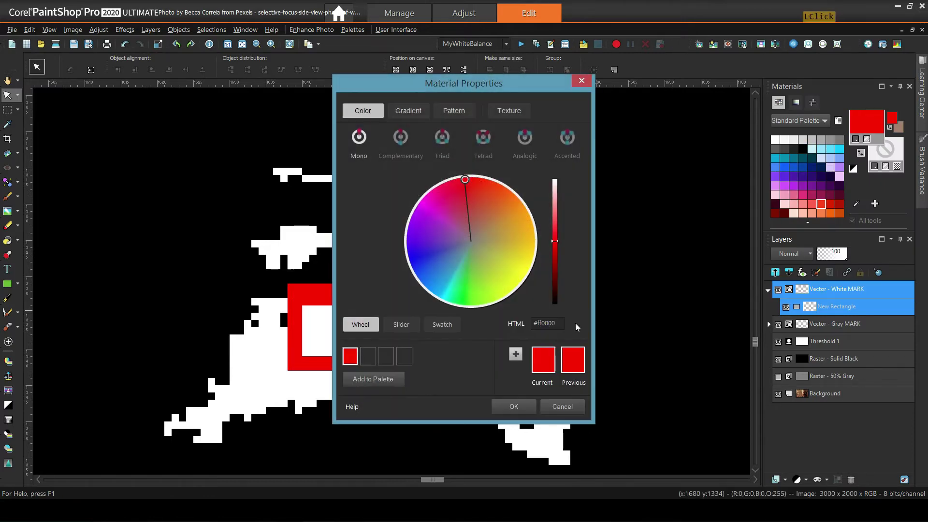
key(BackSpace)
key(BackSpace)
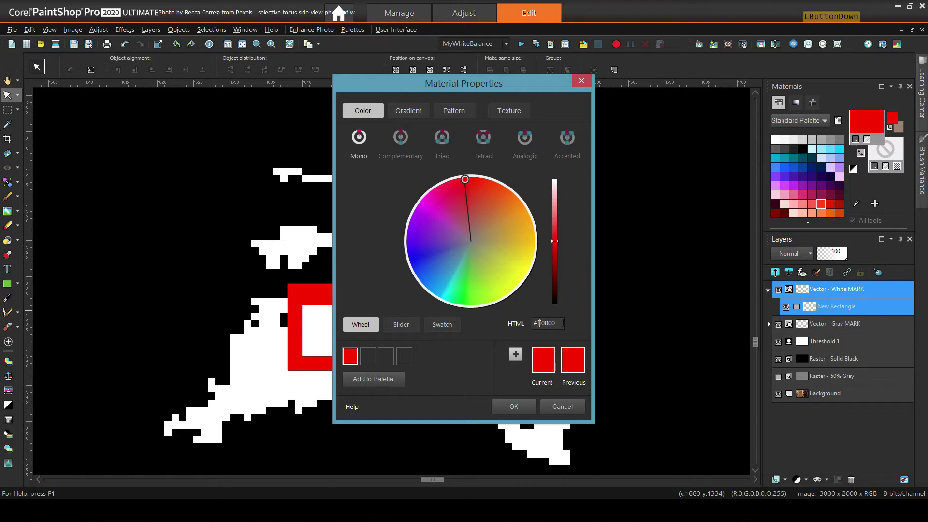
text(00ff)
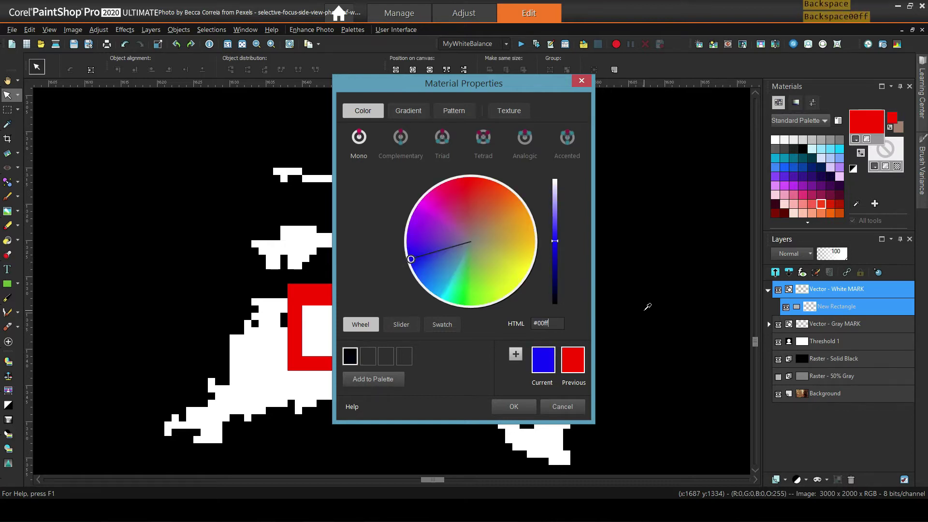
key(BackSpace)
key(BackSpace)
text(00ff)
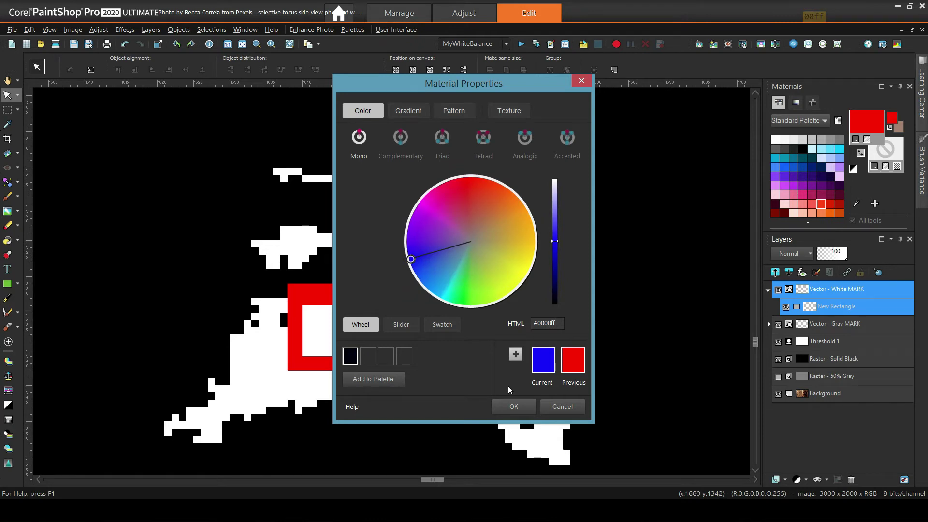
click(514, 406)
click(419, 314)
scroll(582, 215, down, 2)
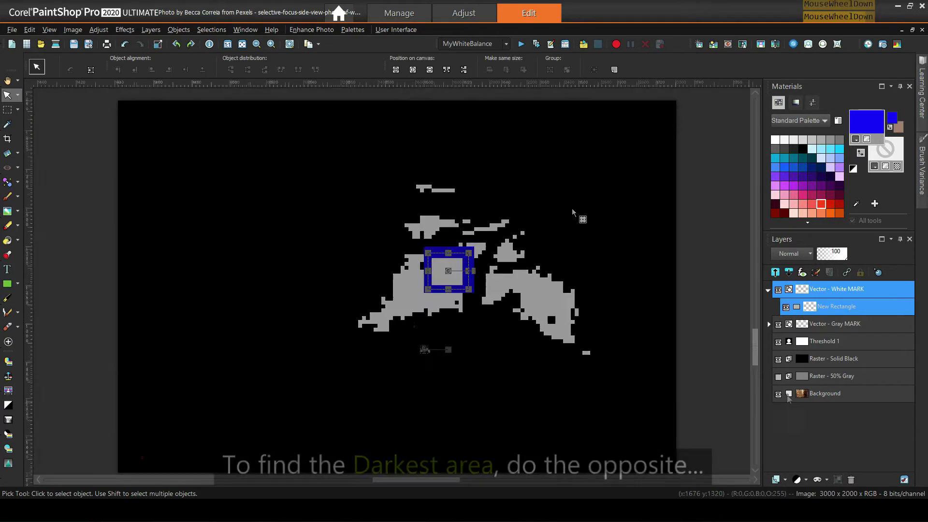
click(767, 290)
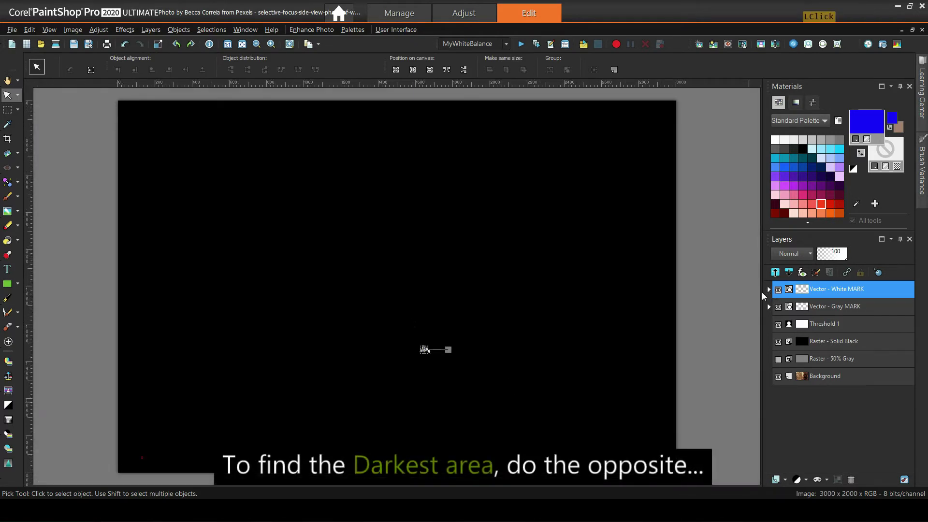
Edit the "Threshold 1" layer with preview on the image enabled and lower its threshold to the minimum of 1.
click(804, 325)
double_click(805, 326)
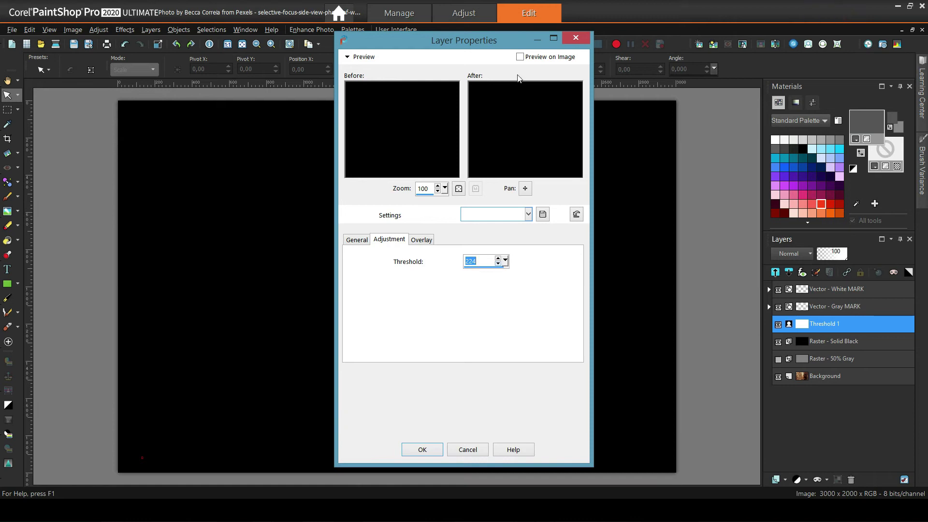
click(520, 57)
drag(465, 37, 799, 56)
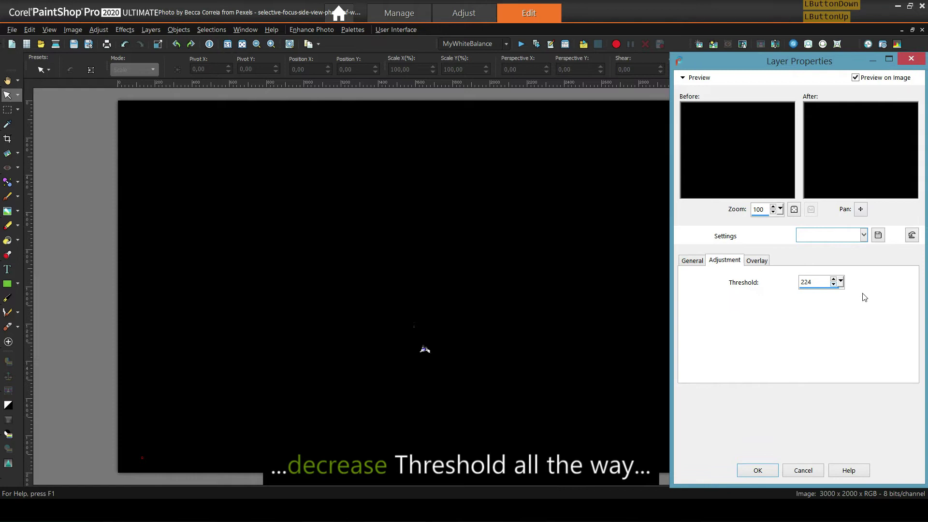
drag(841, 282, 778, 305)
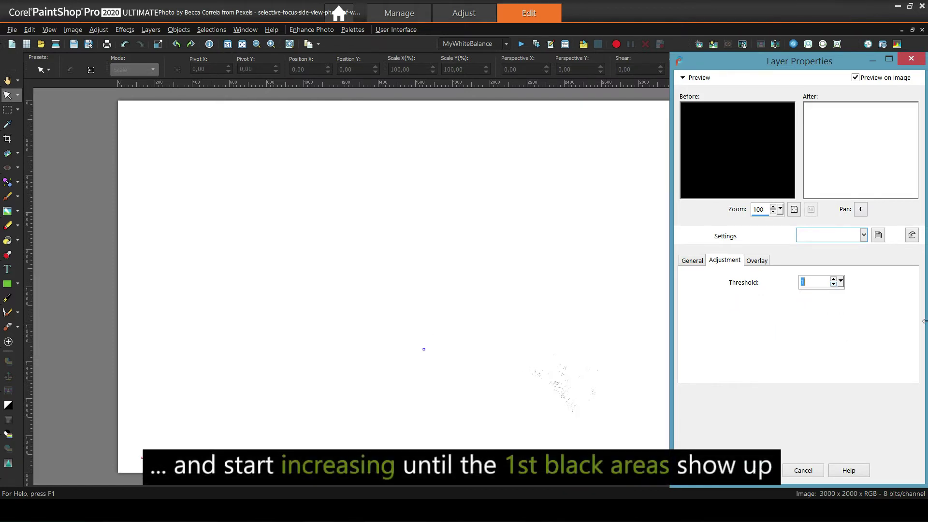
Raise the "Threshold 1" layer's threshold to 6 to bring out the first black areas, and apply it.
drag(841, 282, 830, 281)
click(835, 280)
click(835, 280)
click(834, 280)
double_click(834, 280)
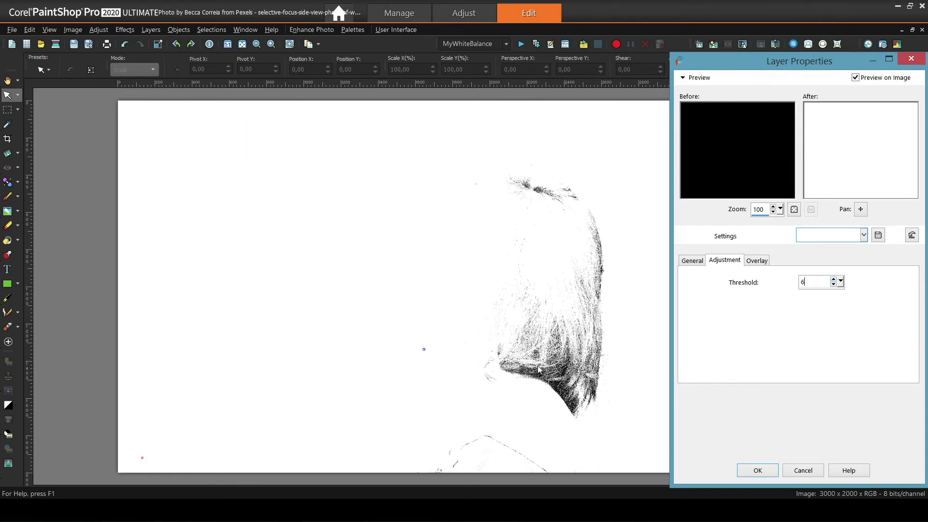
click(758, 470)
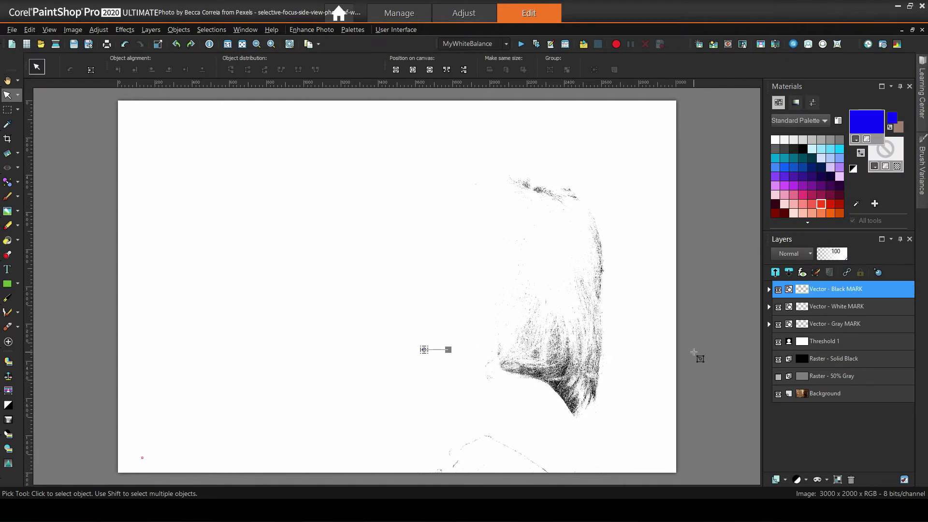
Move the "Vector - Black MARK" layer's blue rectangle onto a dark area at the hair's lower edge above the shoulder.
click(563, 386)
scroll(563, 386, up, 10)
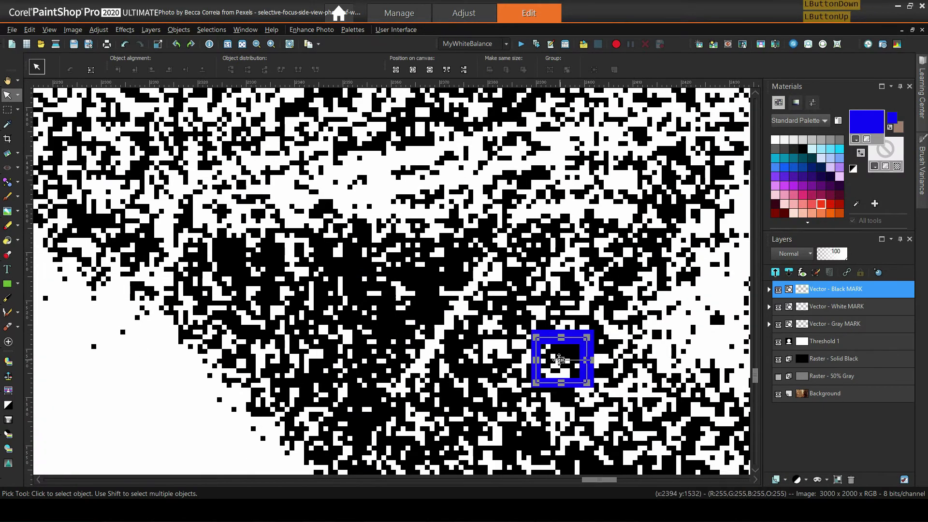
drag(559, 359, 268, 282)
scroll(314, 293, down, 2)
scroll(317, 296, up, 2)
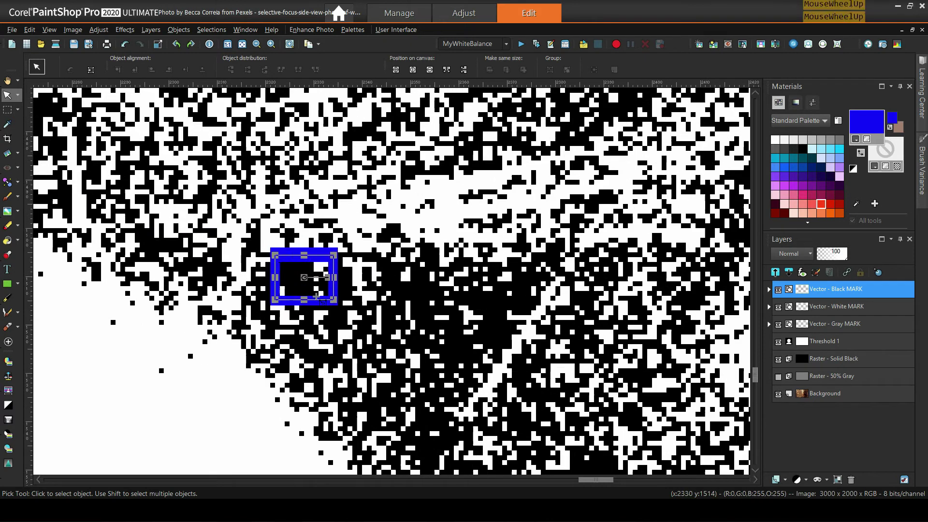
Set the stroke color of the "Vector - Black MARK" rectangle to green.
double_click(317, 296)
click(399, 236)
click(552, 402)
click(419, 314)
scroll(447, 261, down, 4)
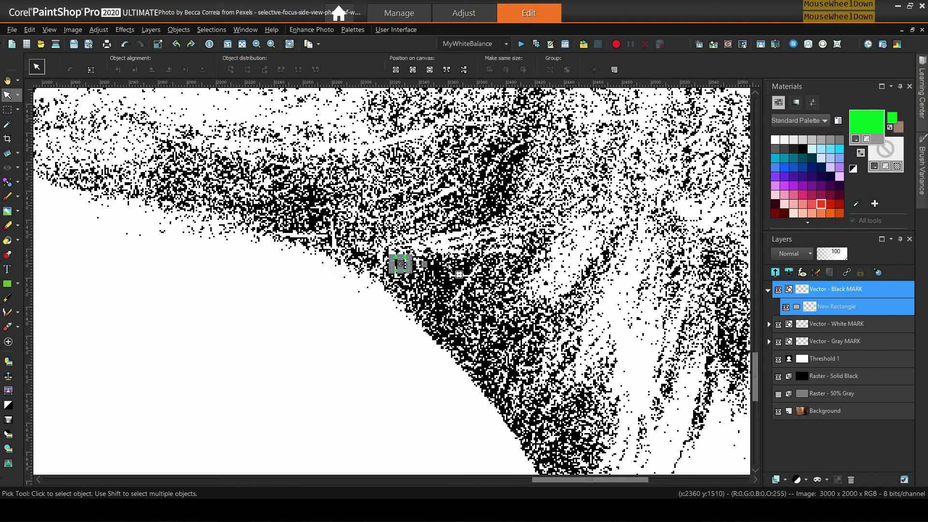
scroll(449, 263, down, 1)
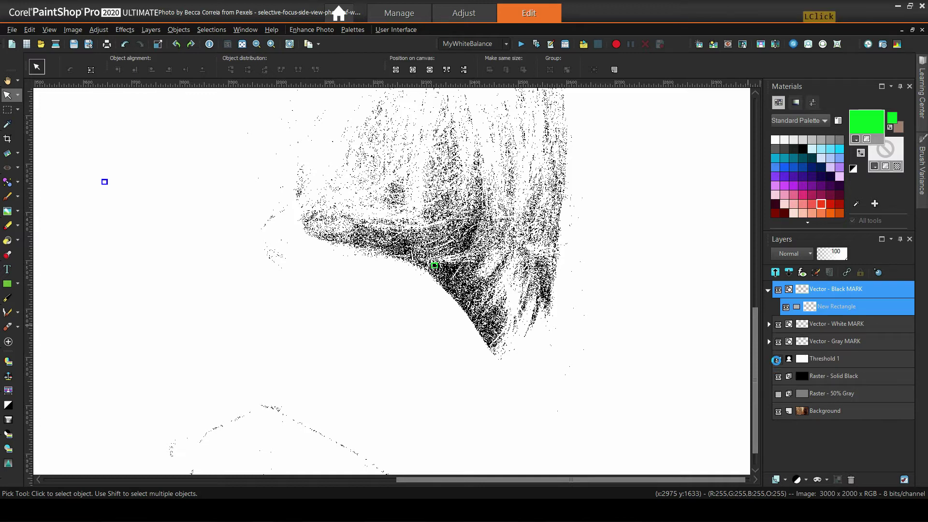
Hide the "Threshold 1" and "Raster - Solid Black" layers, switch to the Pan tool and collapse the "Vector - Black MARK" layer.
click(778, 359)
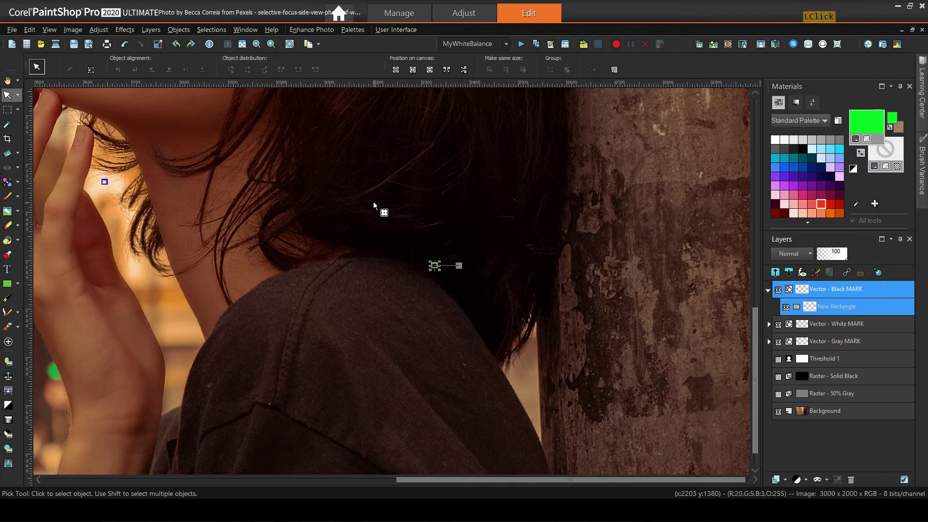
click(7, 80)
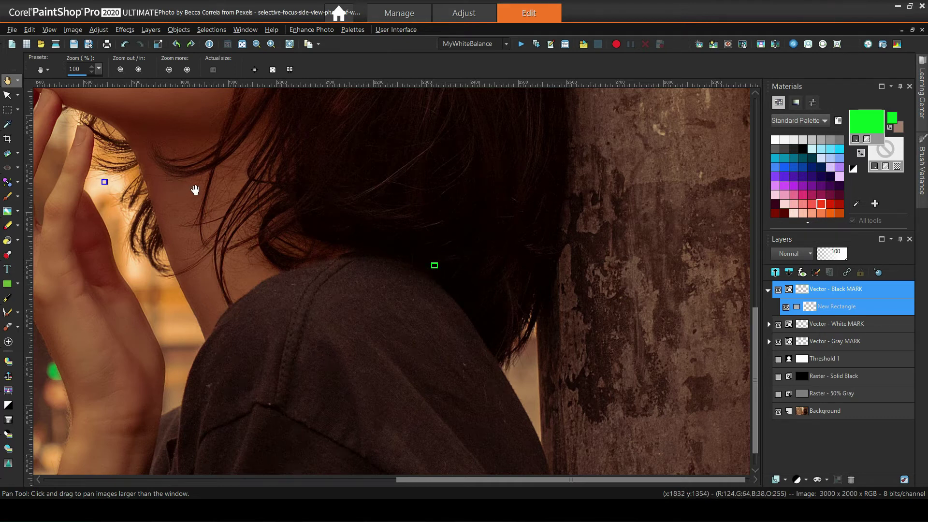
scroll(429, 178, down, 5)
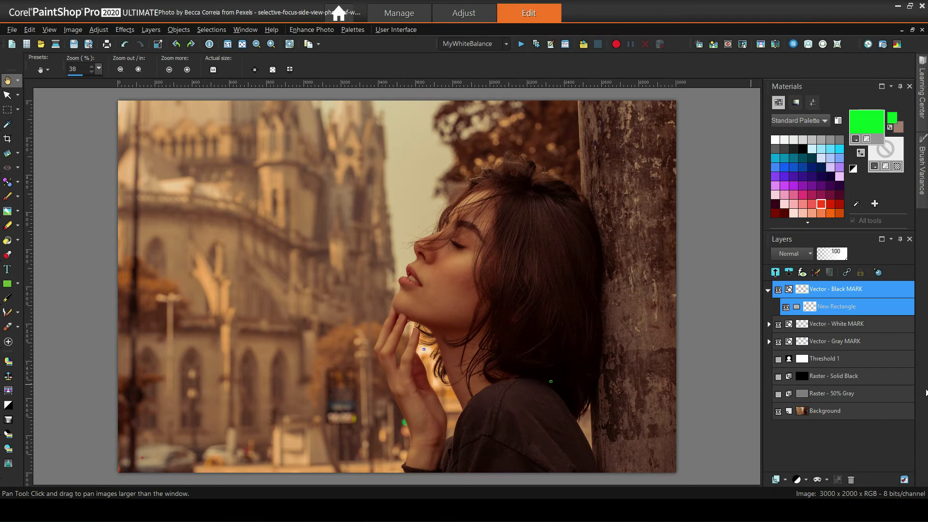
click(768, 290)
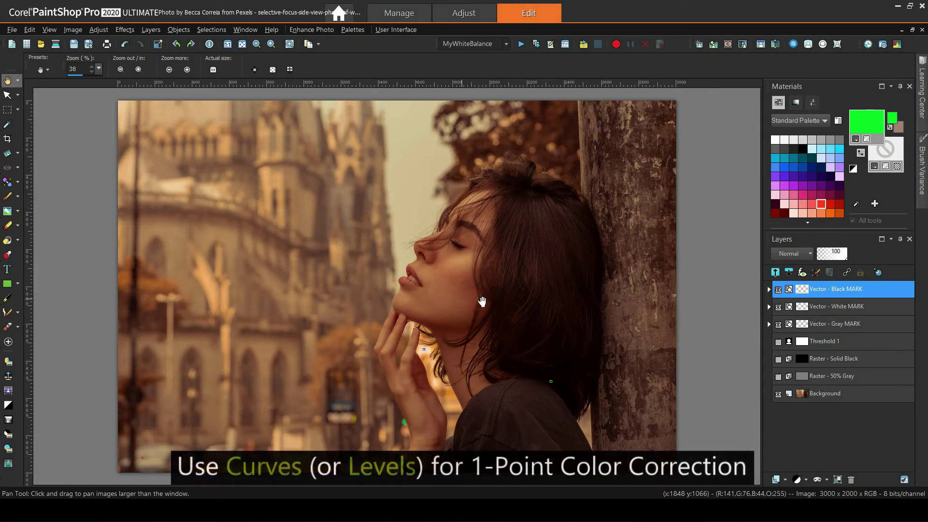
Add a Curves adjustment layer directly above the "Background" layer.
click(821, 391)
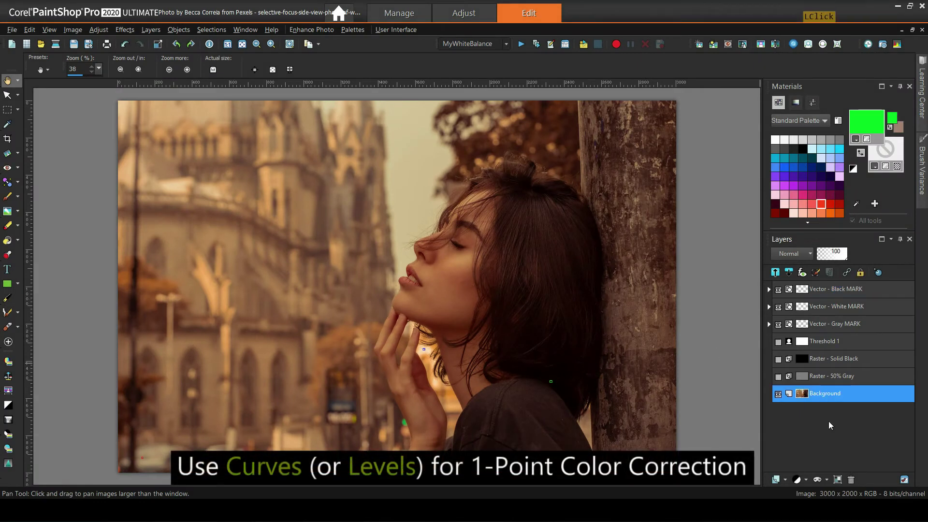
click(798, 480)
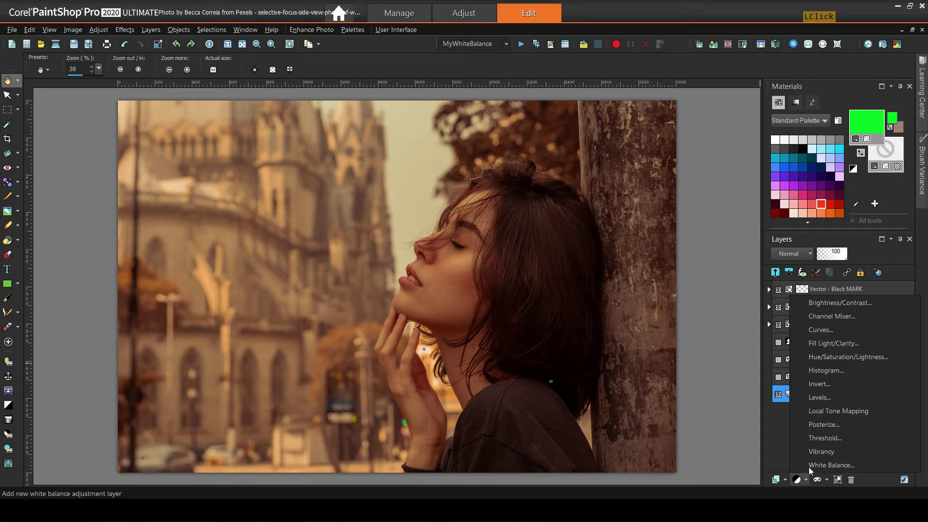
click(827, 332)
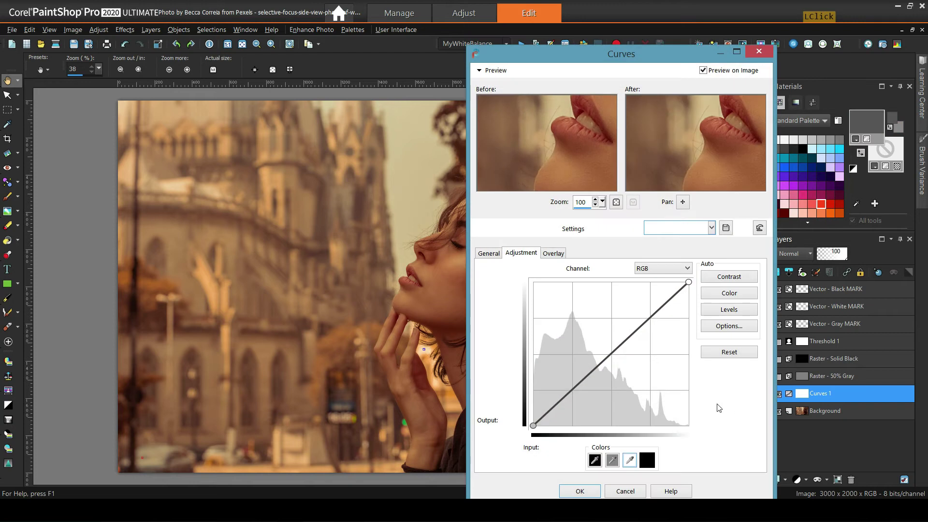
drag(646, 61, 784, 47)
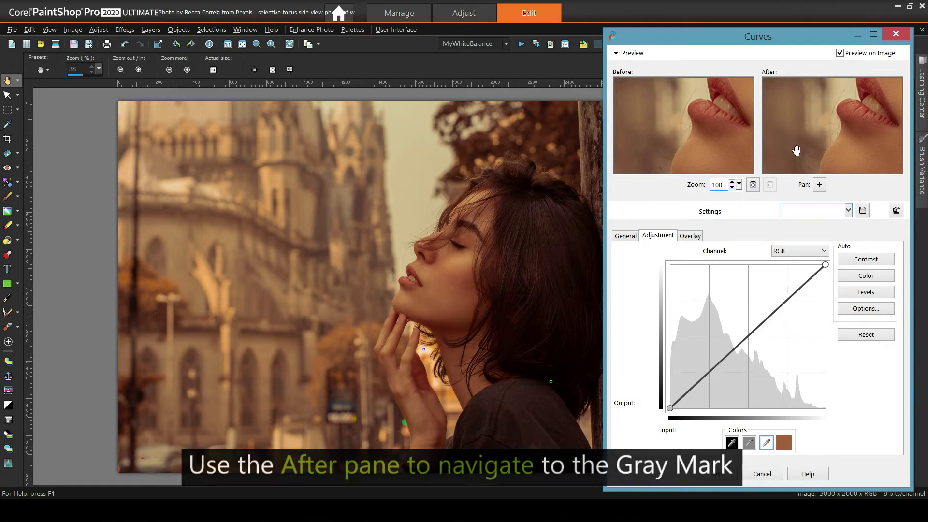
Sample the gray point inside the red mark in the enlarged Before preview with the gray eyedropper, and apply the Curves adjustment.
click(846, 142)
drag(781, 178, 820, 206)
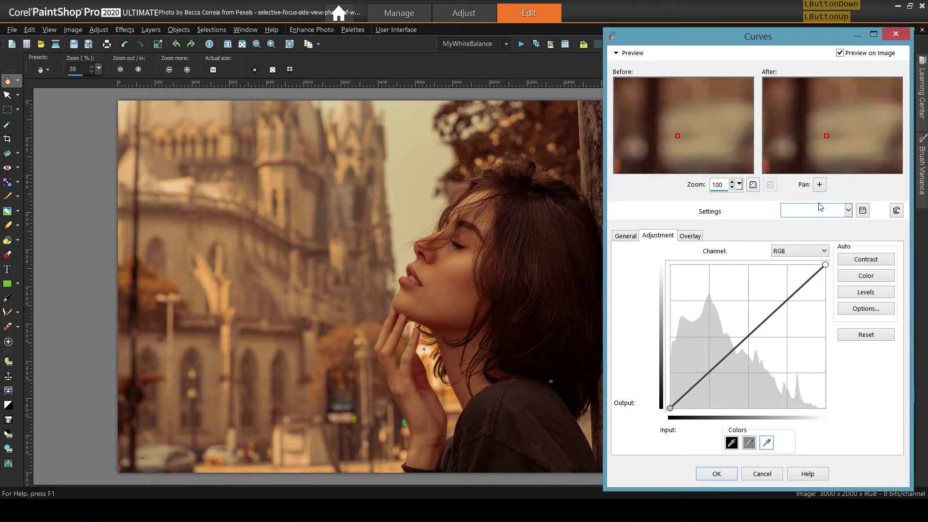
click(748, 443)
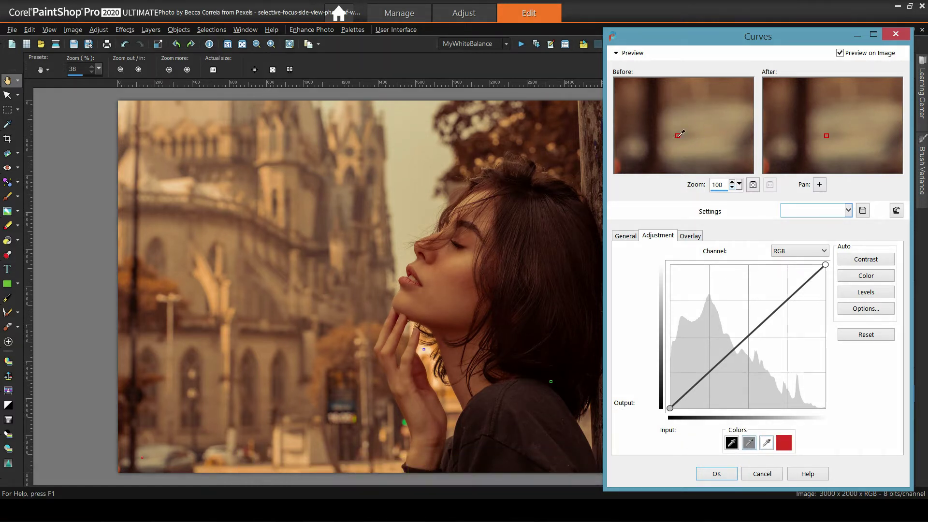
click(739, 184)
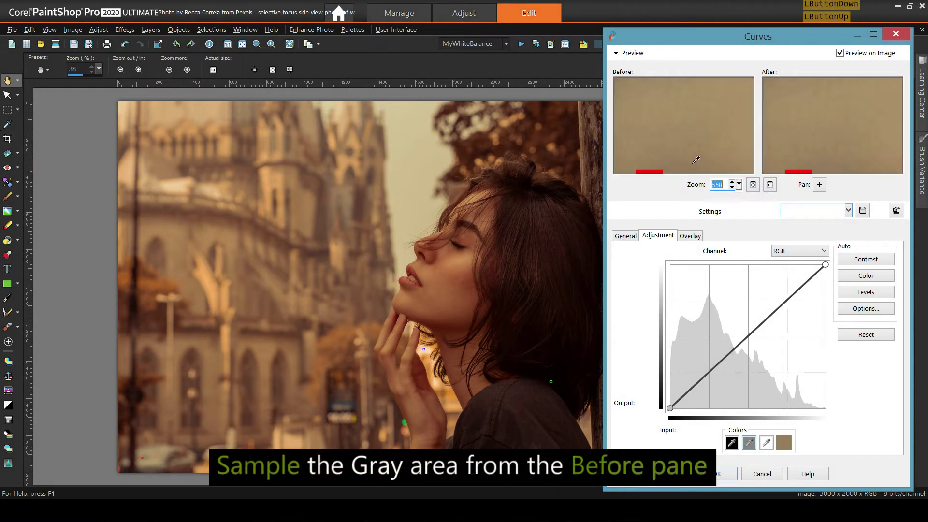
drag(812, 145, 840, 99)
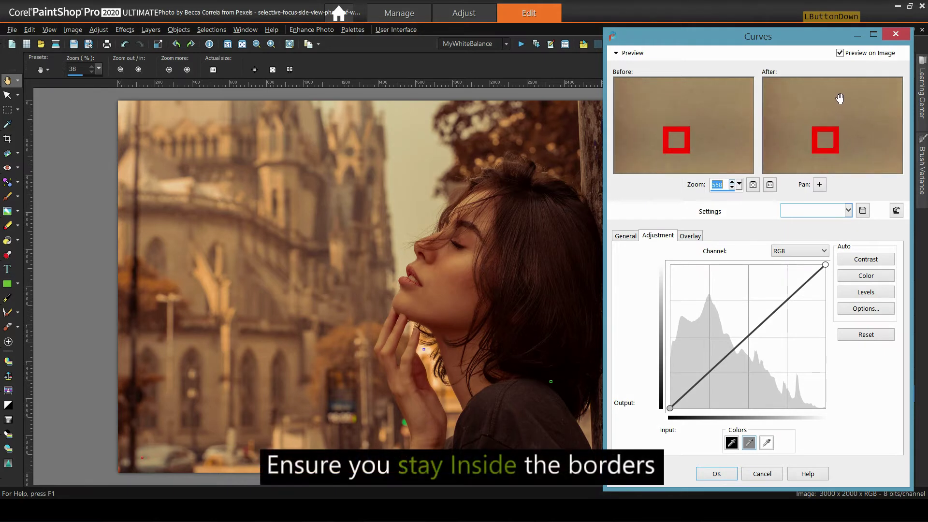
click(677, 139)
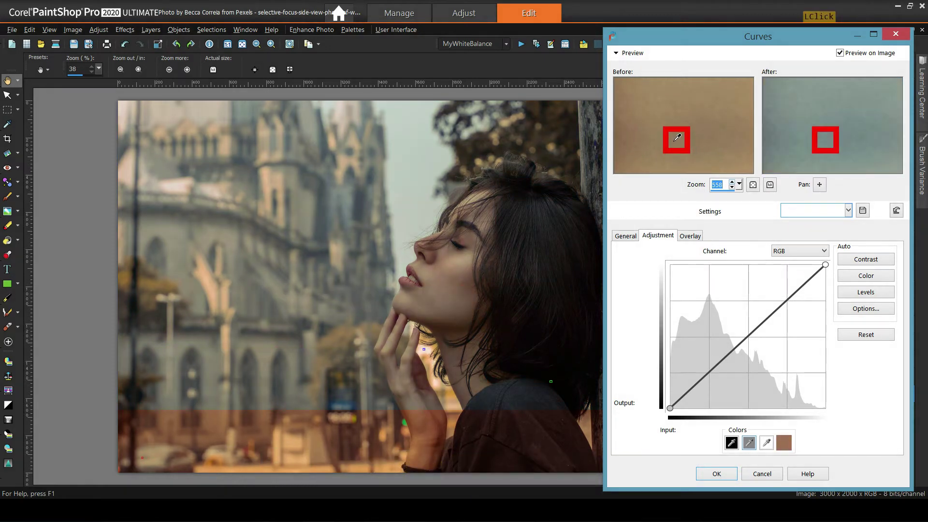
click(723, 474)
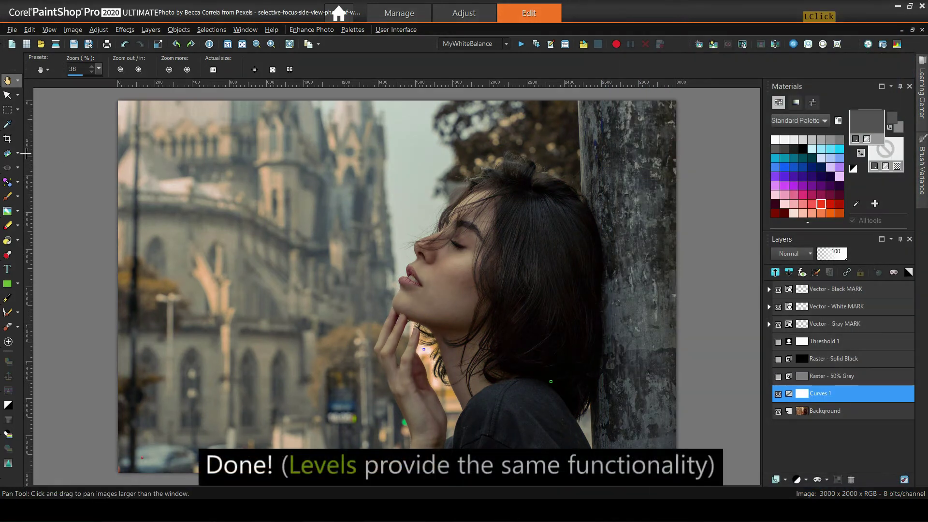
scroll(528, 251, down, 2)
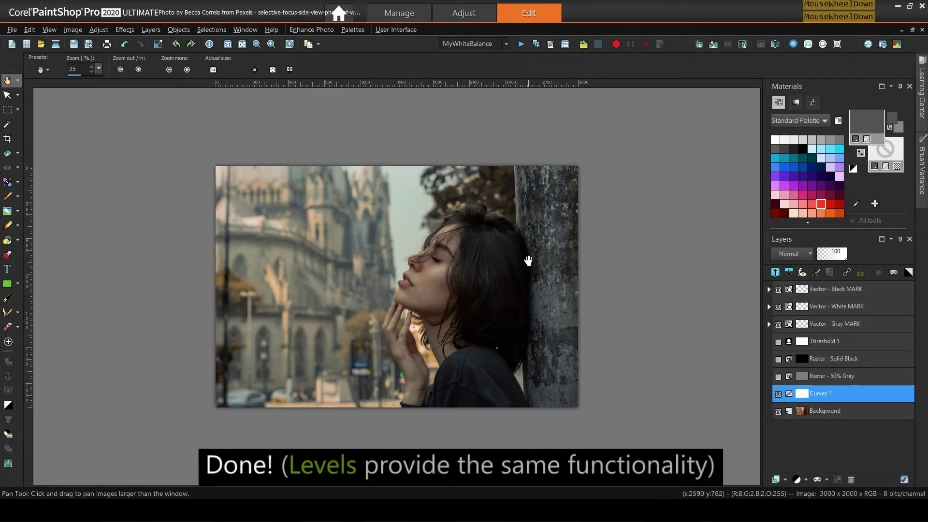
scroll(528, 280, up, 1)
scroll(528, 291, up, 1)
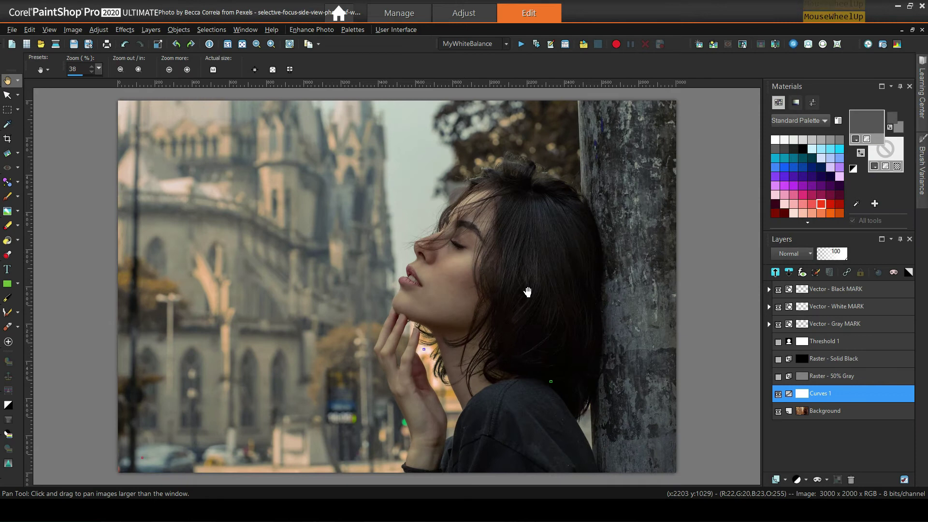
Rename the "Curves 1" adjustment layer as "Curves - Gray Point".
click(833, 396)
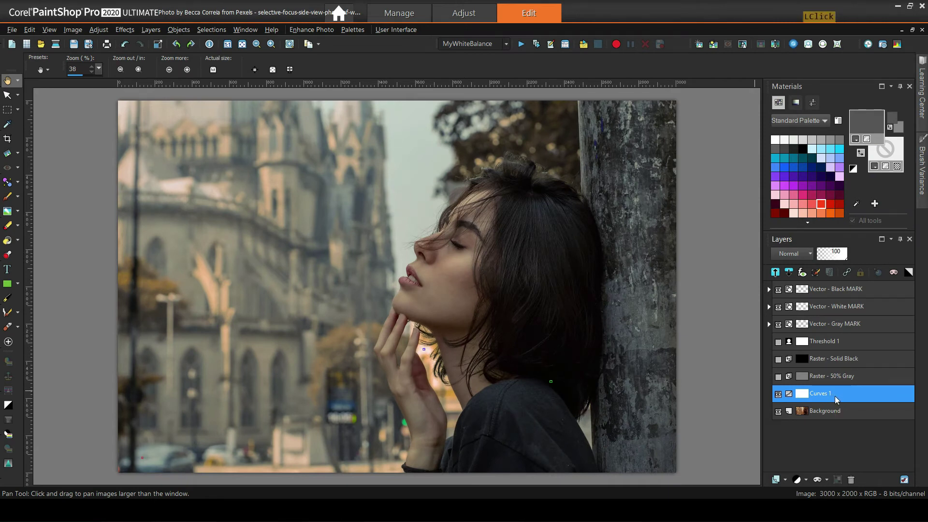
click(861, 400)
key(BackSpace)
text(- Gray Poin)
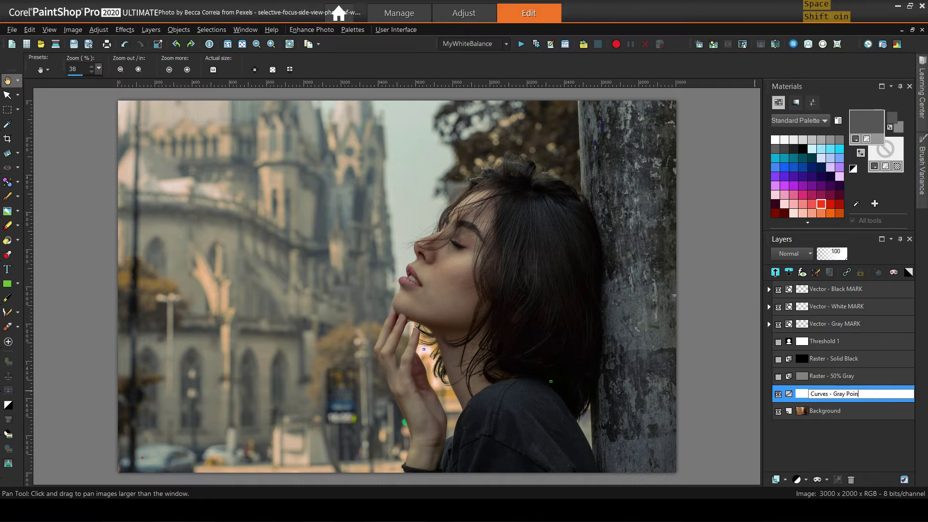
text(t)
key(Return)
Hide the "Curves - Gray Point" layer and add another Curves adjustment layer above it.
click(779, 395)
click(798, 481)
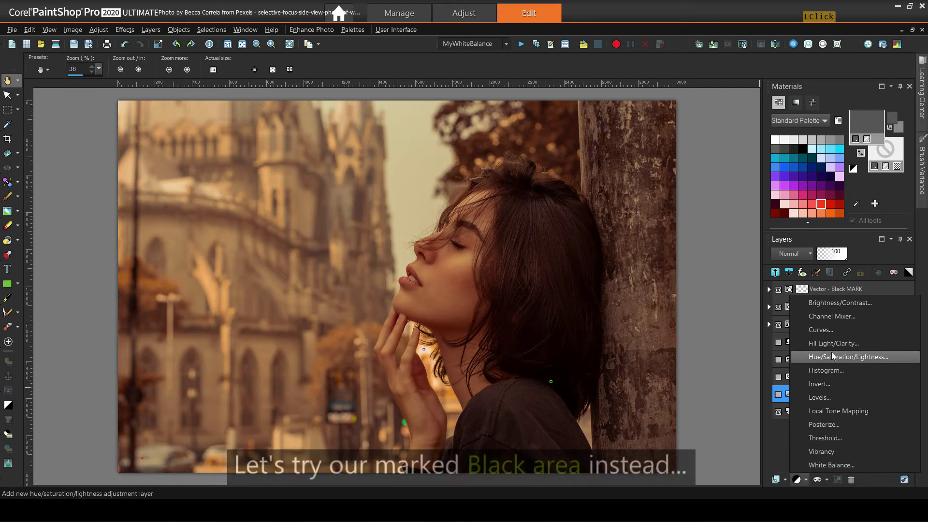
click(831, 324)
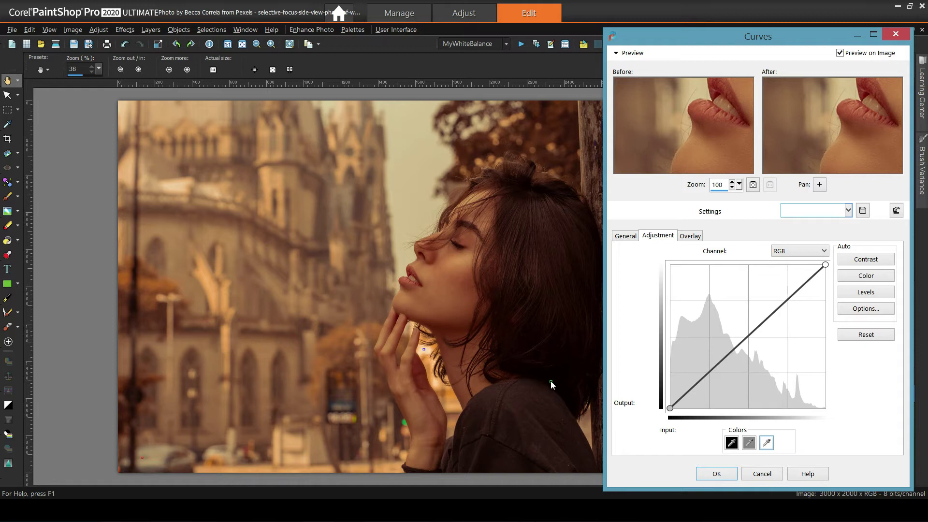
Try the black eyedropper on the point inside the green mark in the enlarged Before preview, and reset the curves to Default.
scroll(841, 151, up, 5)
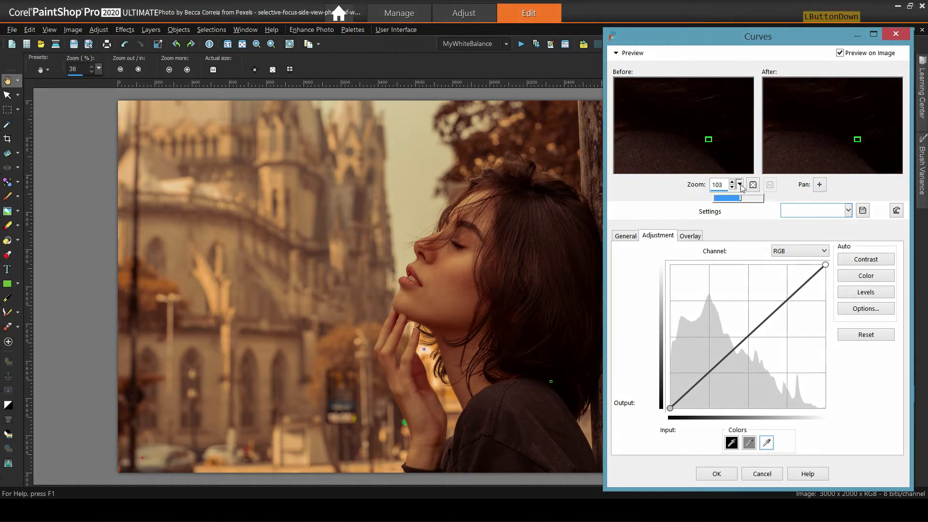
click(731, 443)
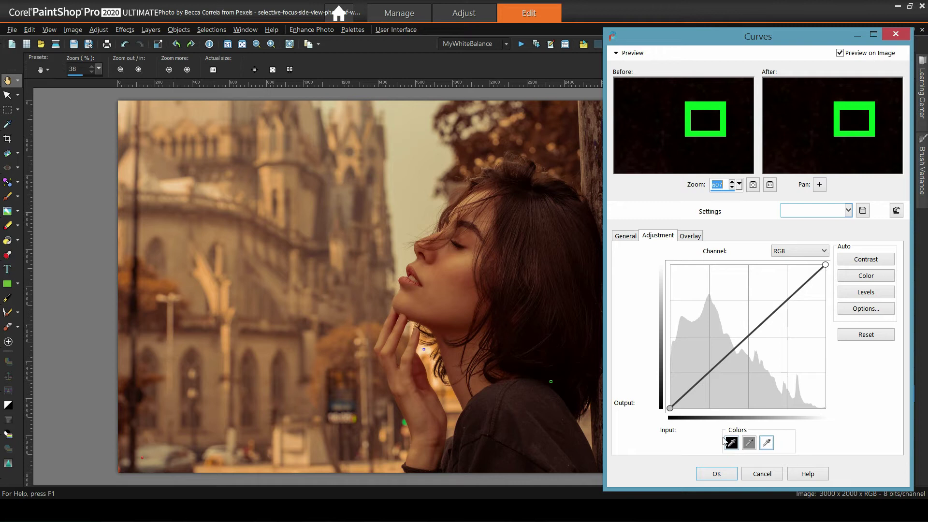
click(731, 443)
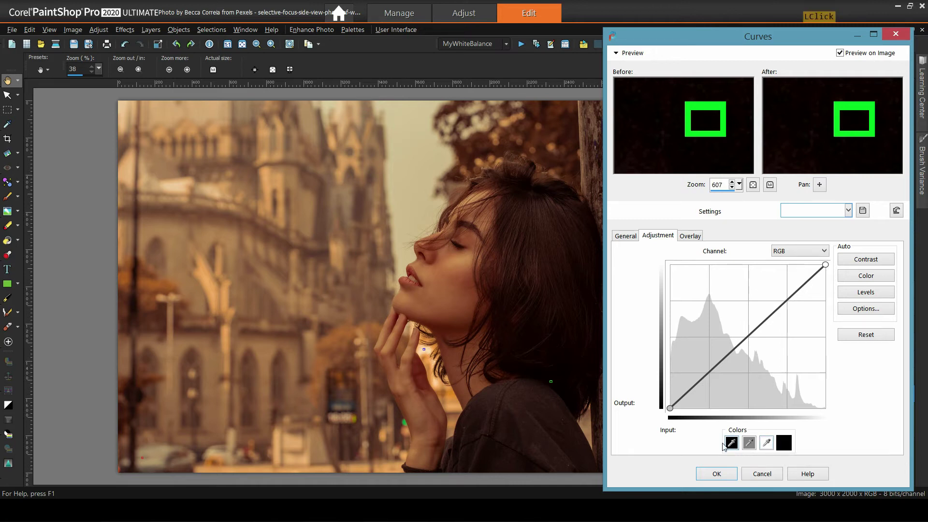
click(709, 117)
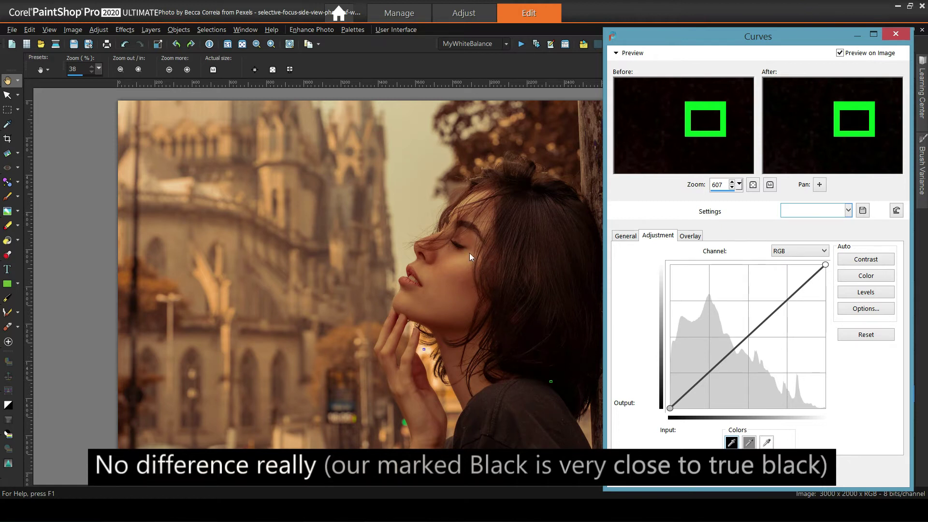
click(896, 210)
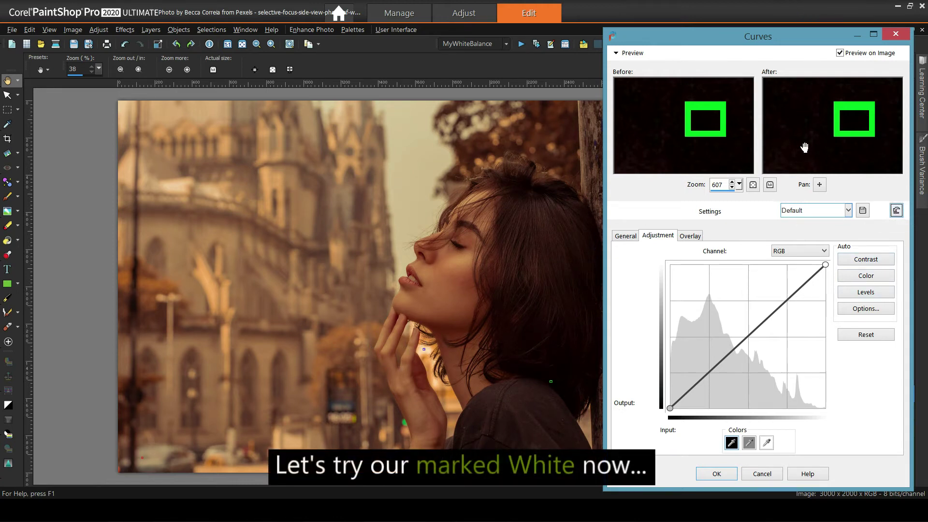
Sample the white point inside the blue mark in the enlarged Before preview with the white eyedropper, and apply the Curves adjustment.
drag(817, 132, 740, 99)
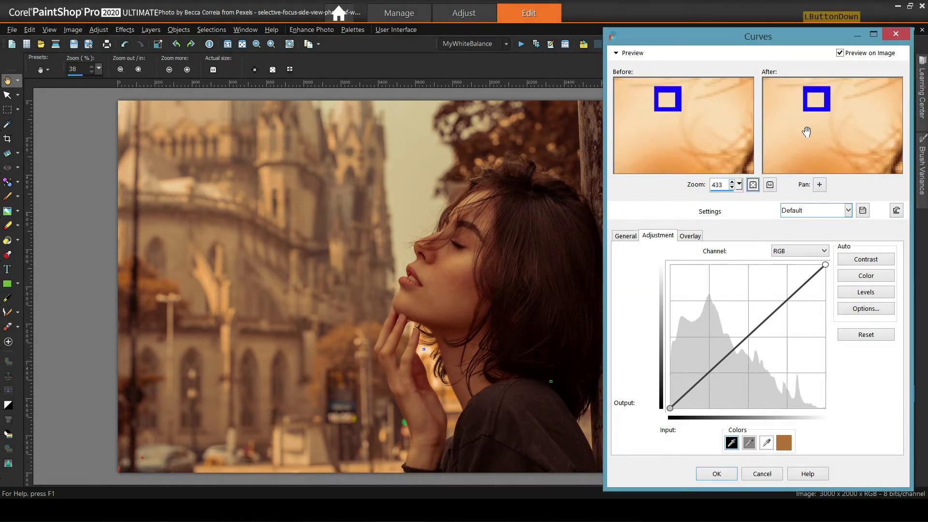
click(767, 444)
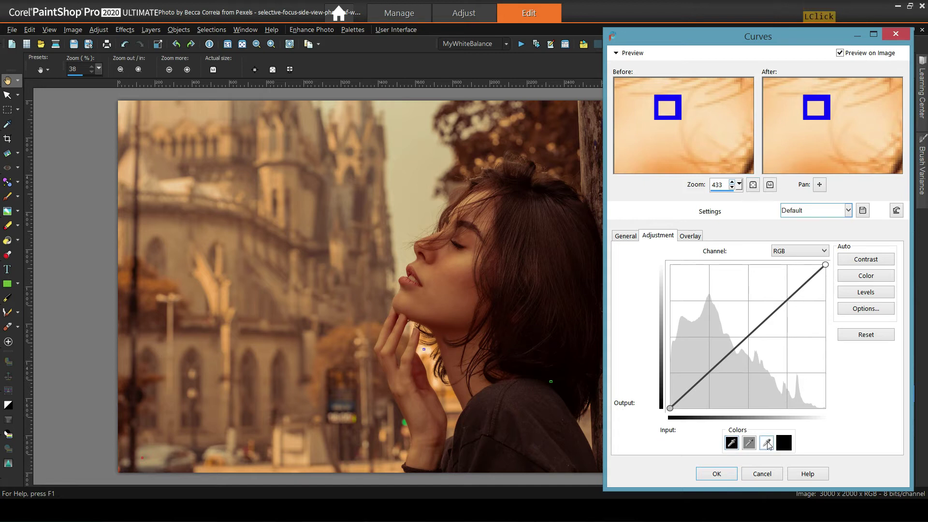
click(897, 211)
click(767, 443)
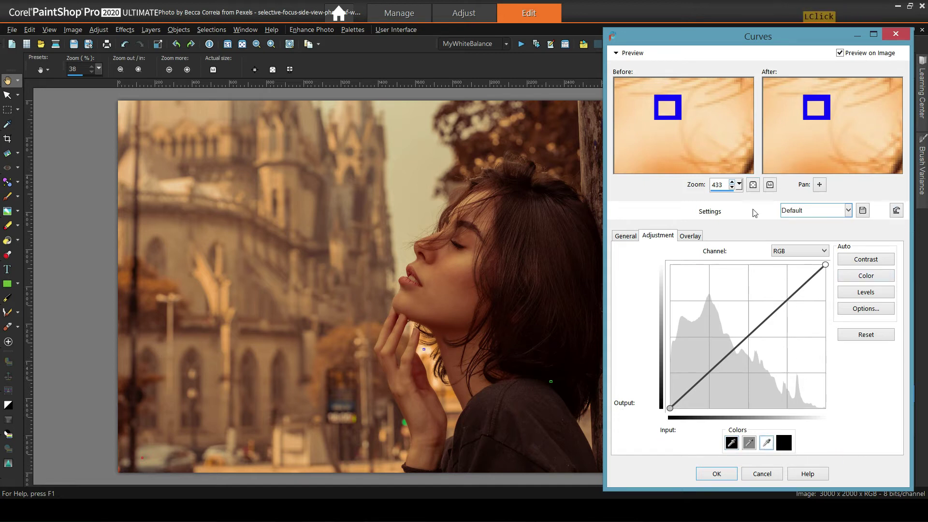
click(667, 106)
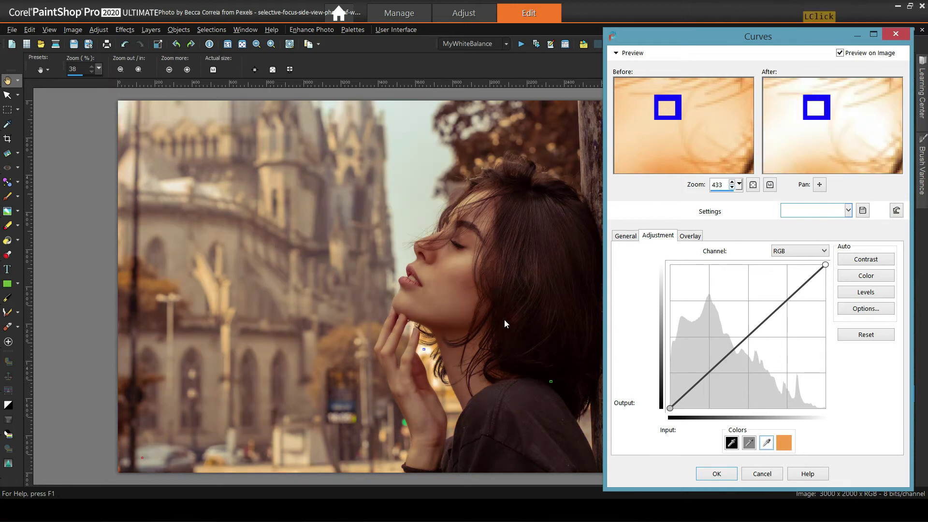
click(715, 473)
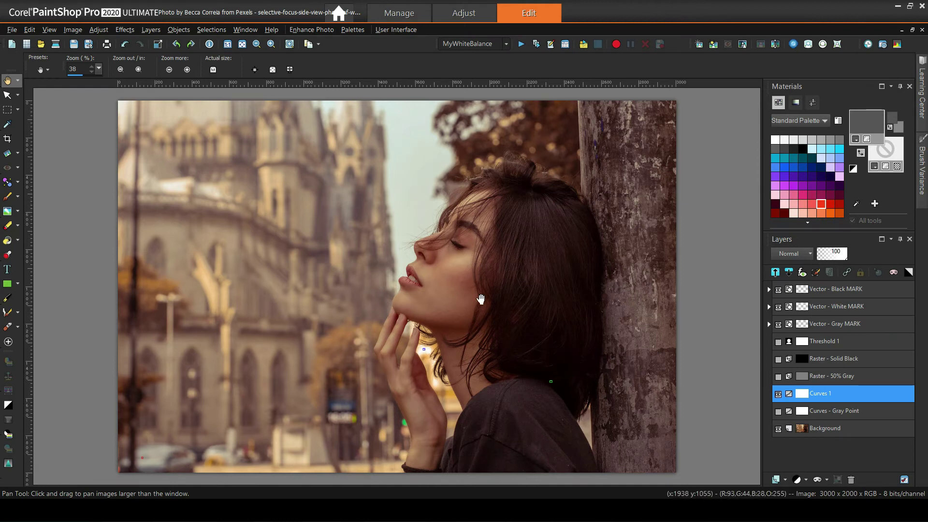
Compare the gray-point and white-point corrections by alternately showing and hiding their Curves layers.
click(779, 393)
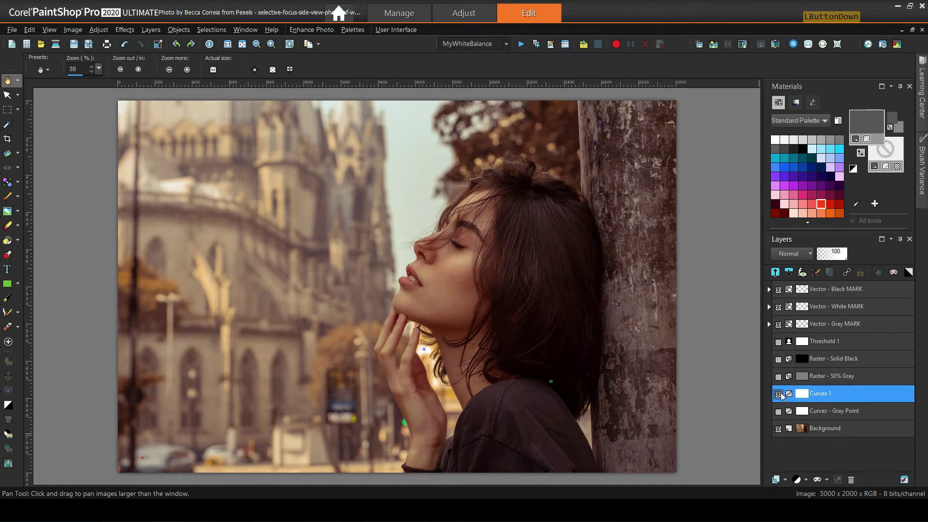
click(778, 411)
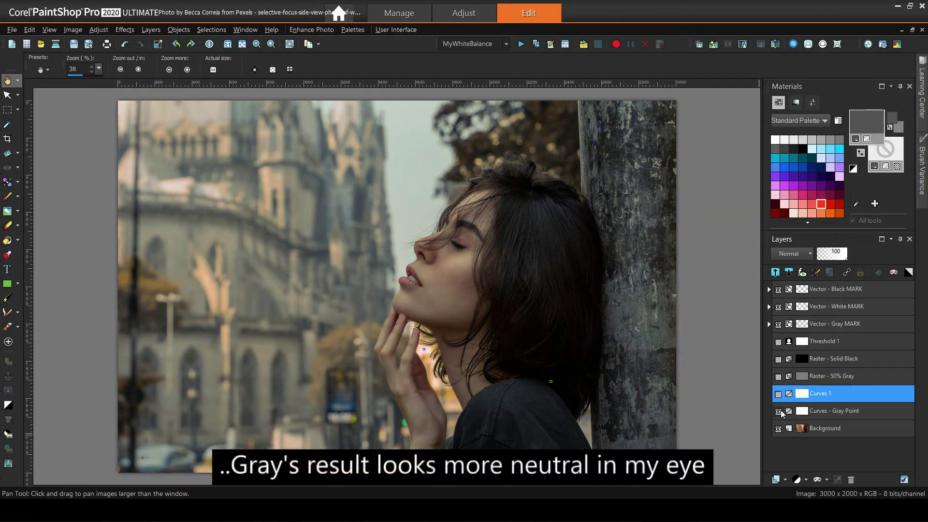
click(779, 412)
click(777, 394)
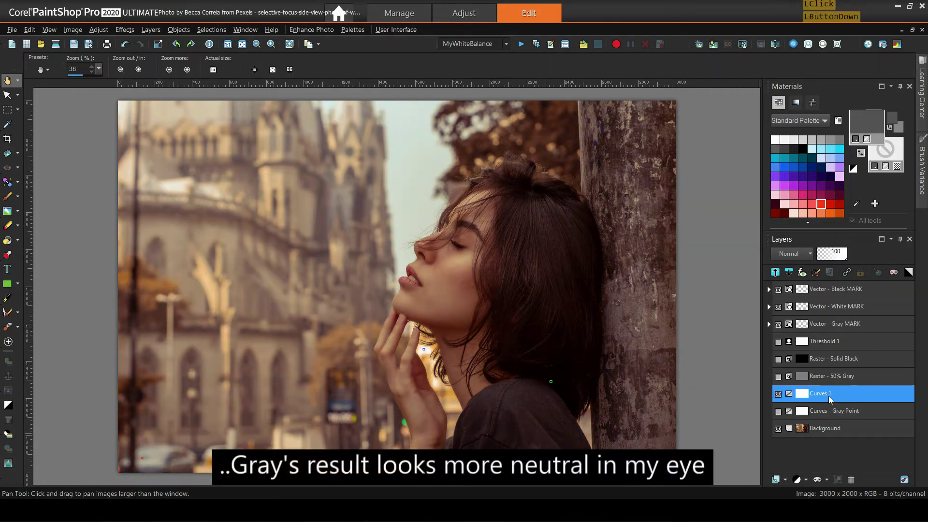
Rename the new Curves layer as "Curves - White Point" and hide it.
click(829, 396)
key(BackSpace)
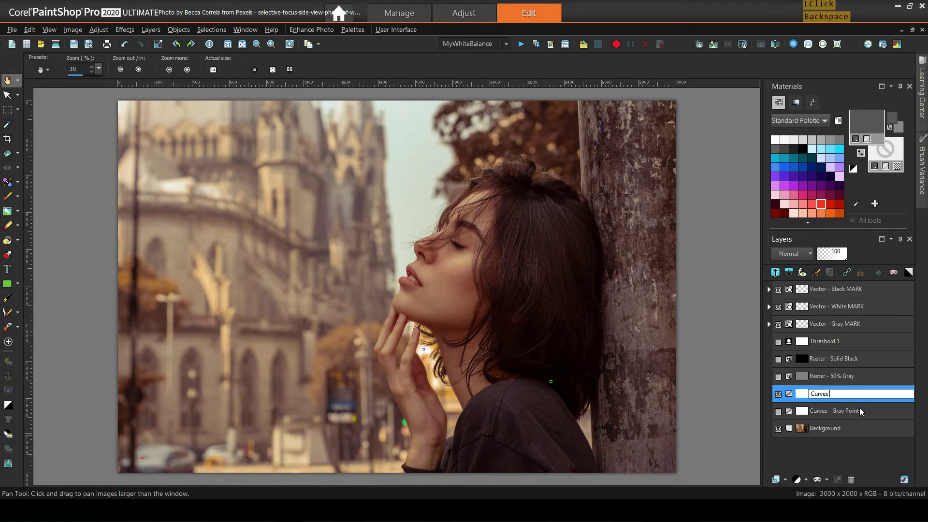
text(- White Point)
key(Return)
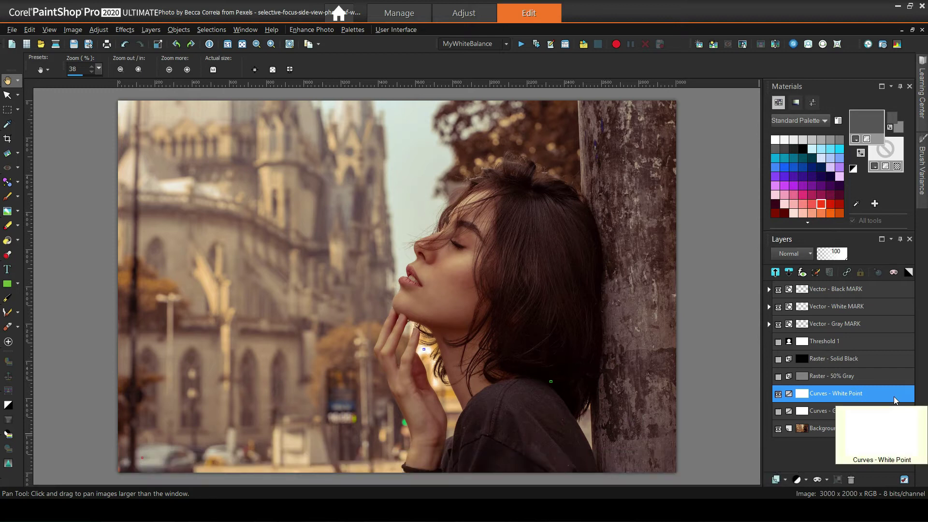
click(778, 394)
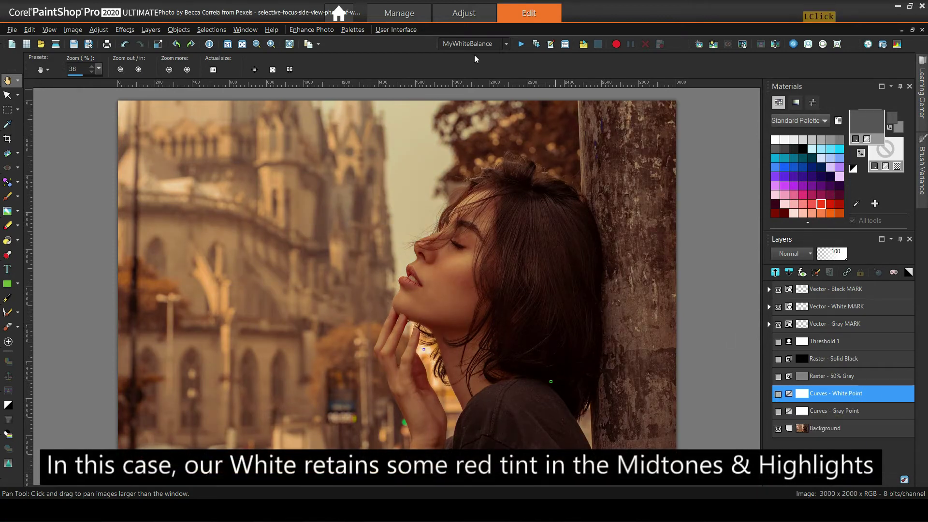
Show the Histogram palette and examine the color distribution with the gray-point and white-point Curves layers toggled on in turn.
click(352, 29)
click(384, 58)
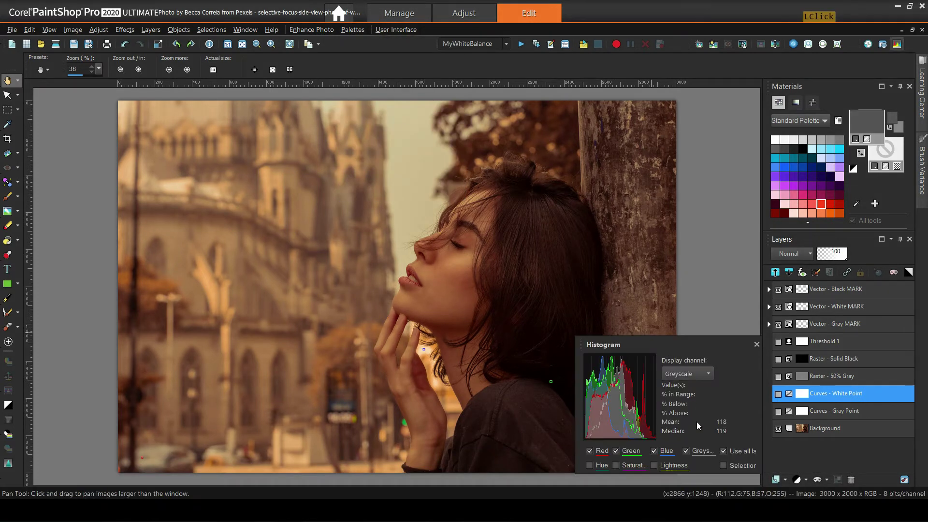
click(779, 411)
click(778, 429)
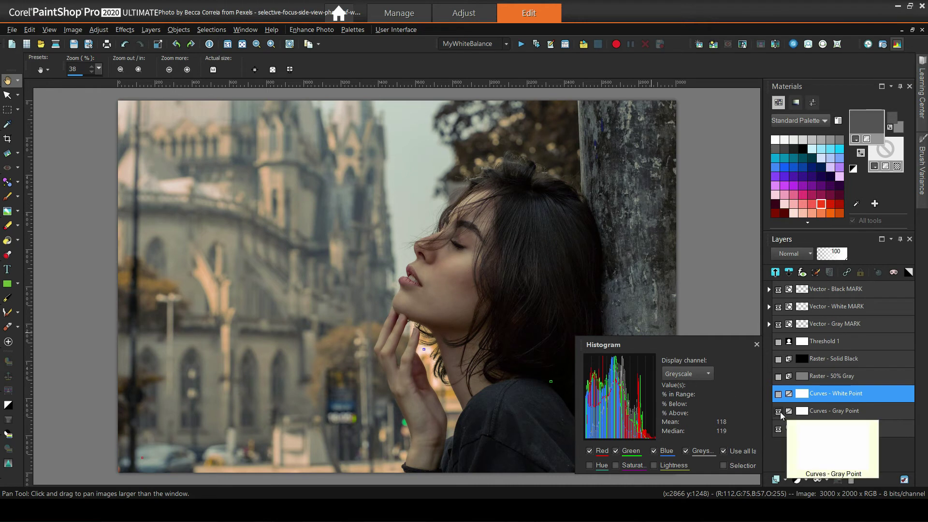
click(779, 411)
click(778, 394)
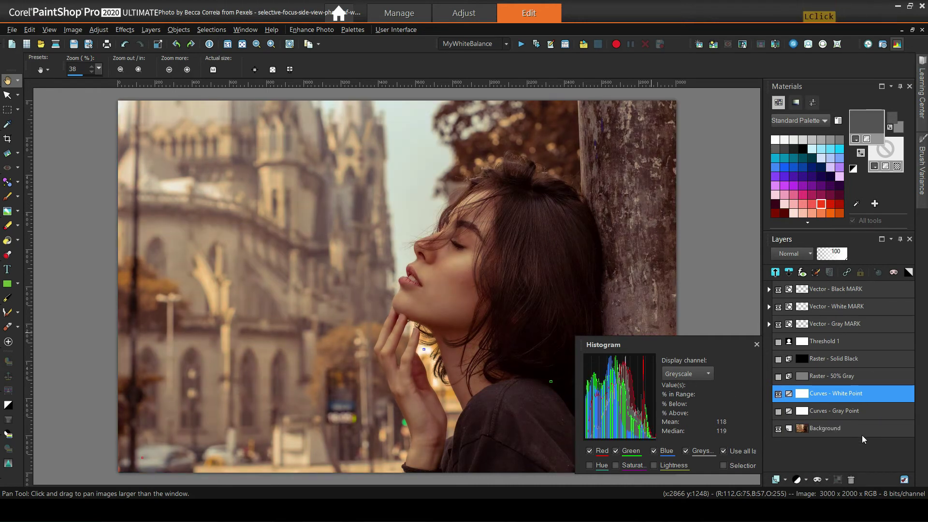
click(778, 395)
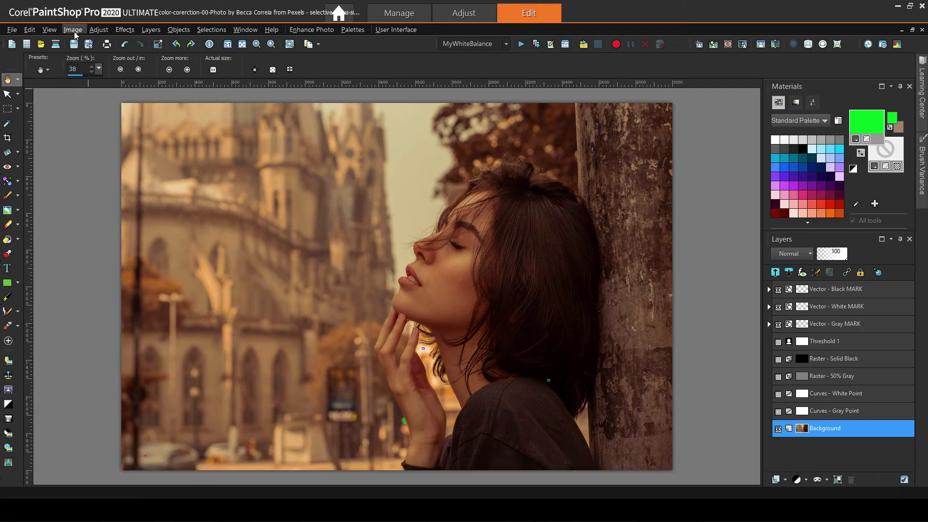
Open the Customize dialog and find the Black and White Points command in the Unused Commands category.
click(50, 30)
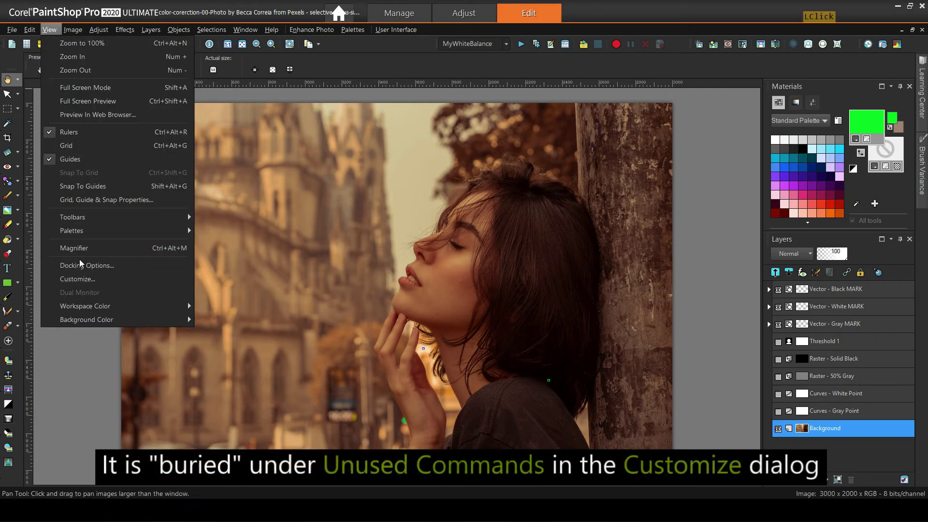
click(78, 280)
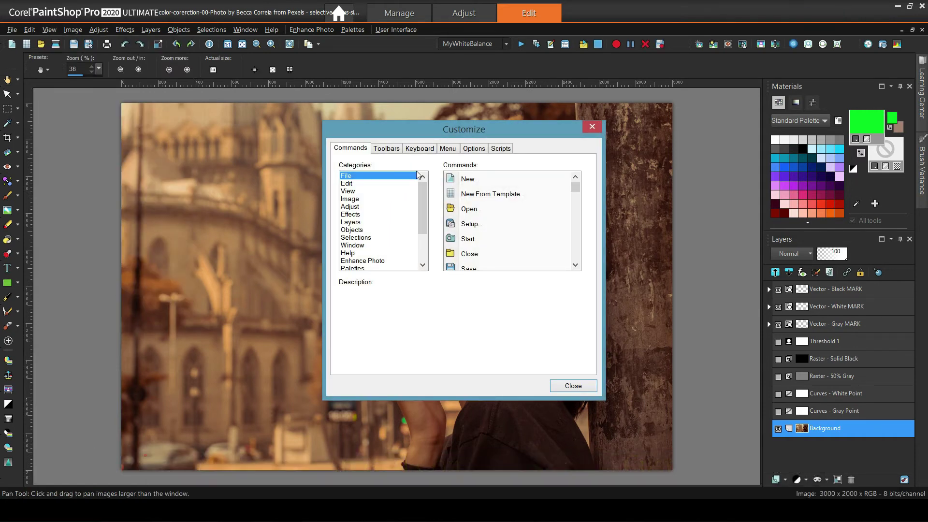
drag(421, 198, 421, 224)
click(385, 253)
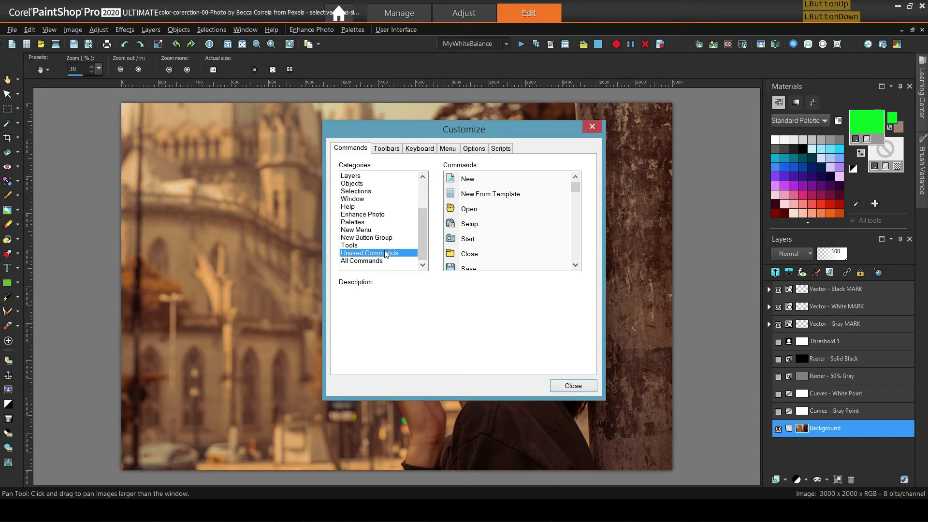
drag(575, 189, 590, 230)
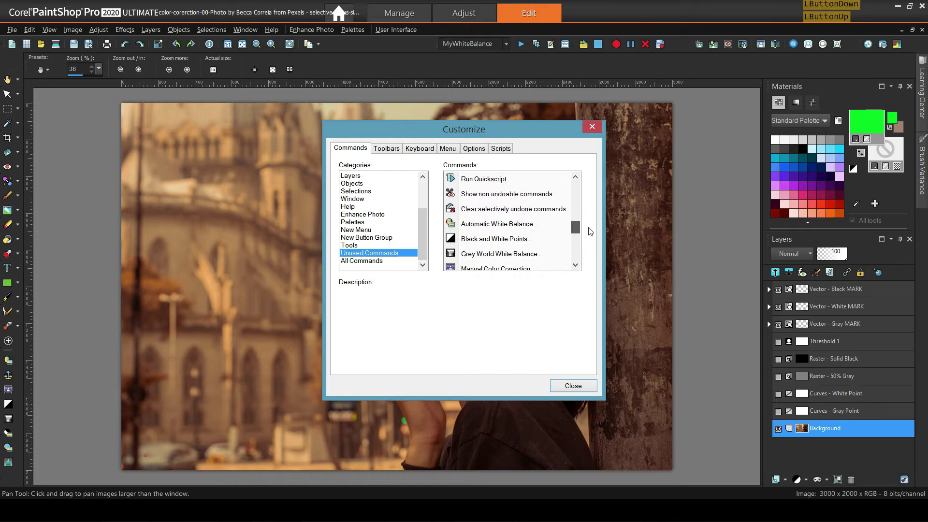
click(505, 241)
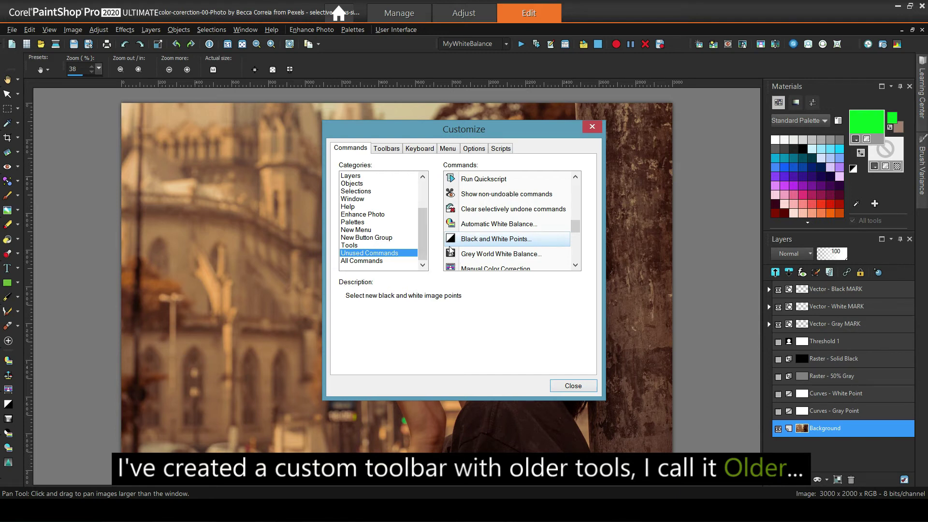
Look up the custom "Older" toolbar in the Customize dialog's toolbar list and return to the unused commands.
click(392, 148)
click(362, 227)
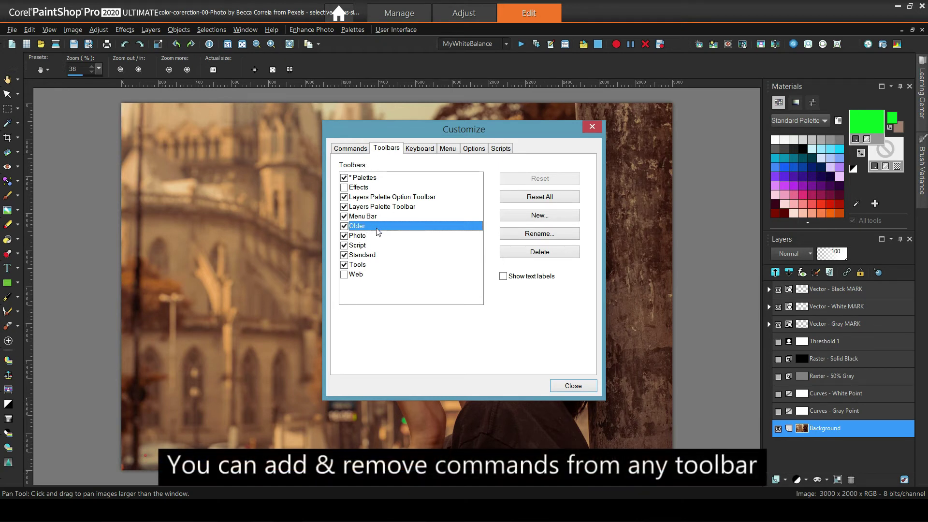
click(353, 148)
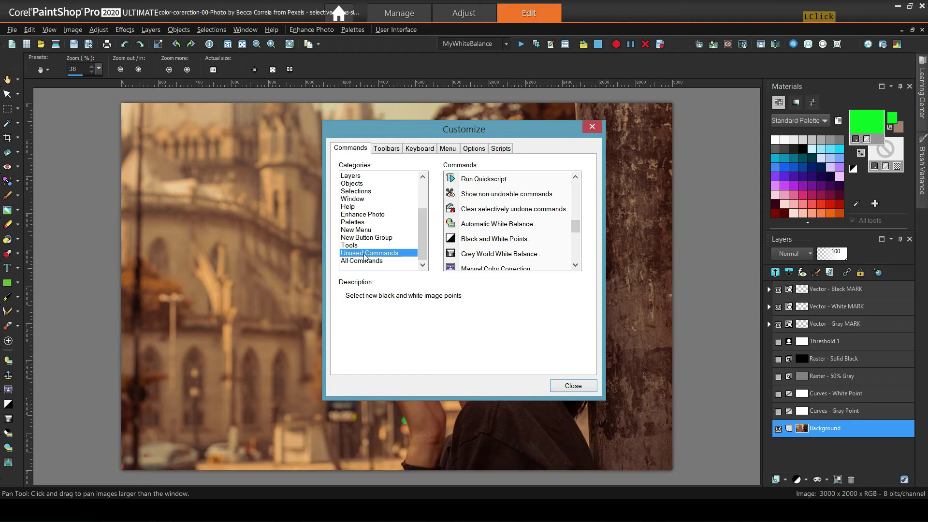
Add the Black and White Points command to the "Older" toolbar and remove the duplicate from it.
drag(477, 239, 236, 264)
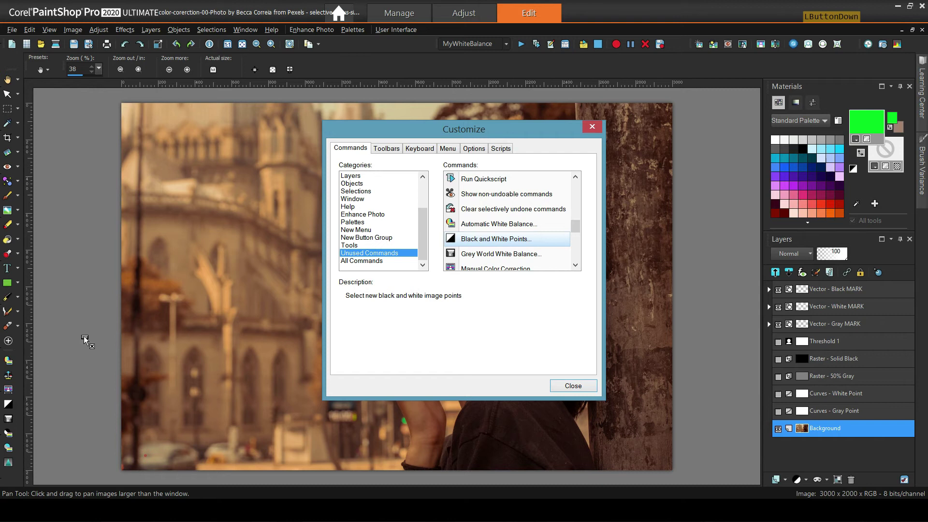
drag(18, 391, 15, 405)
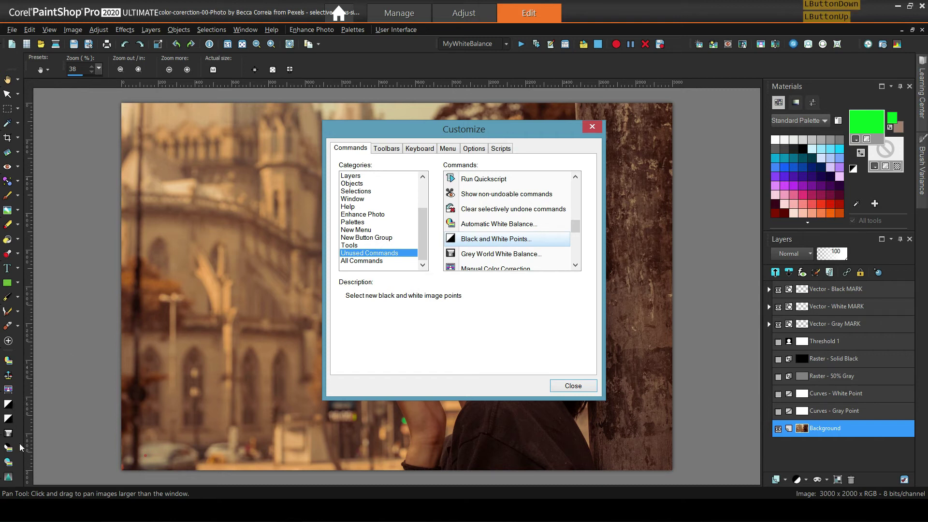
click(8, 405)
drag(78, 356, 76, 354)
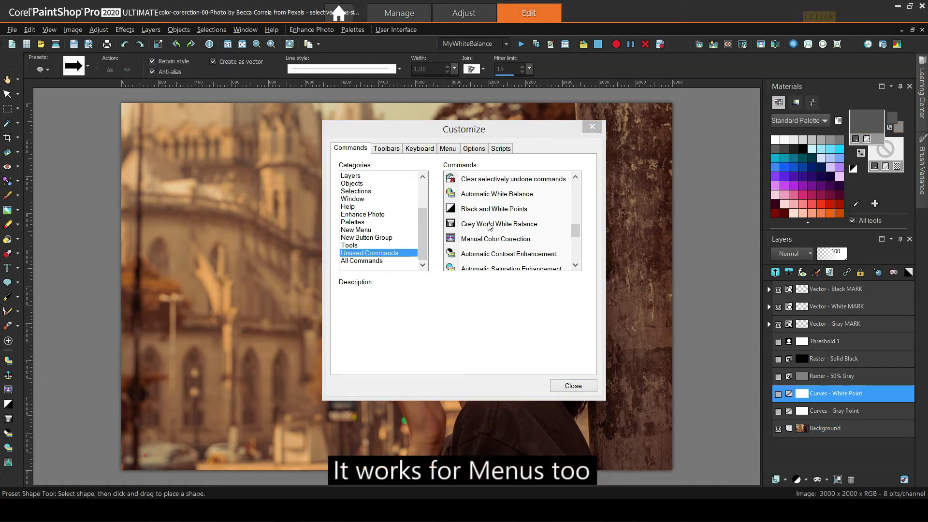
Place the Black and White Points command in a menu and take it out again.
drag(489, 213, 170, 70)
drag(120, 41, 296, 201)
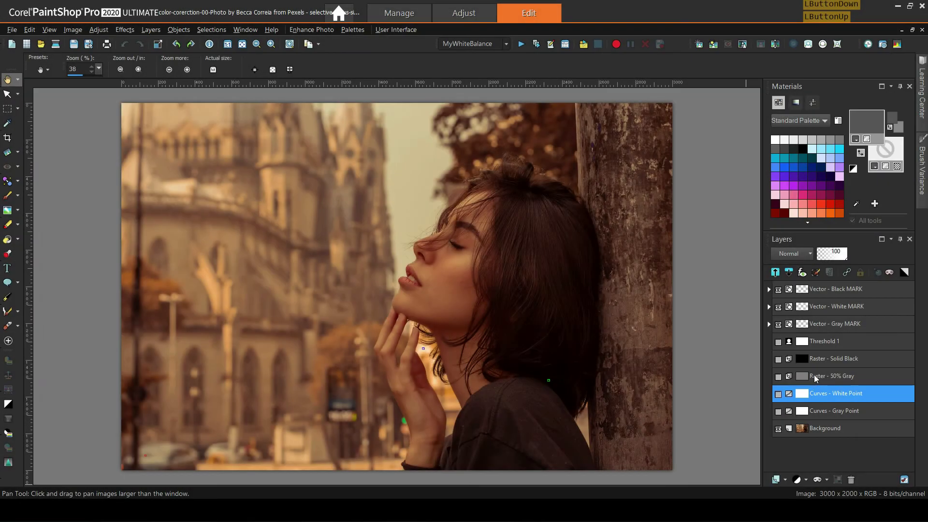
Delete the Threshold 1, Raster - Solid Black and Raster - 50% Gray layers.
click(814, 375)
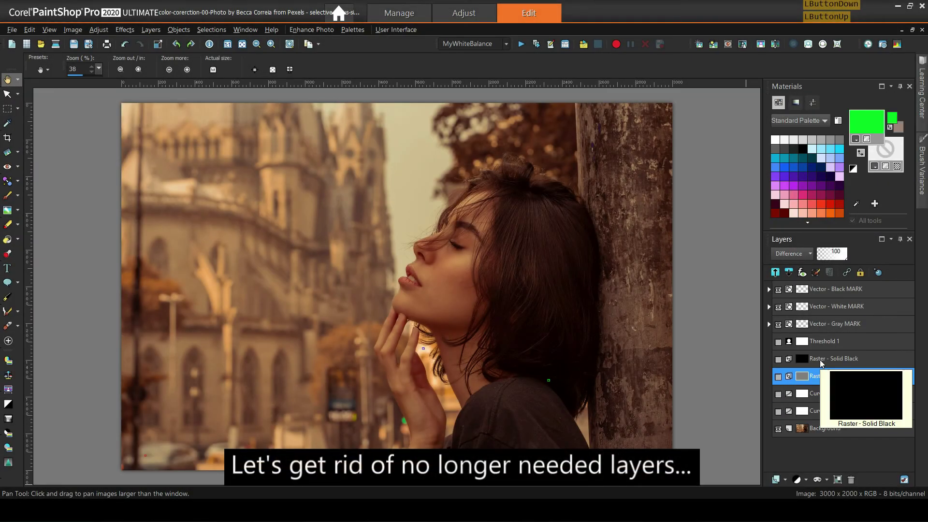
ctrl+click(819, 359)
ctrl+click(821, 341)
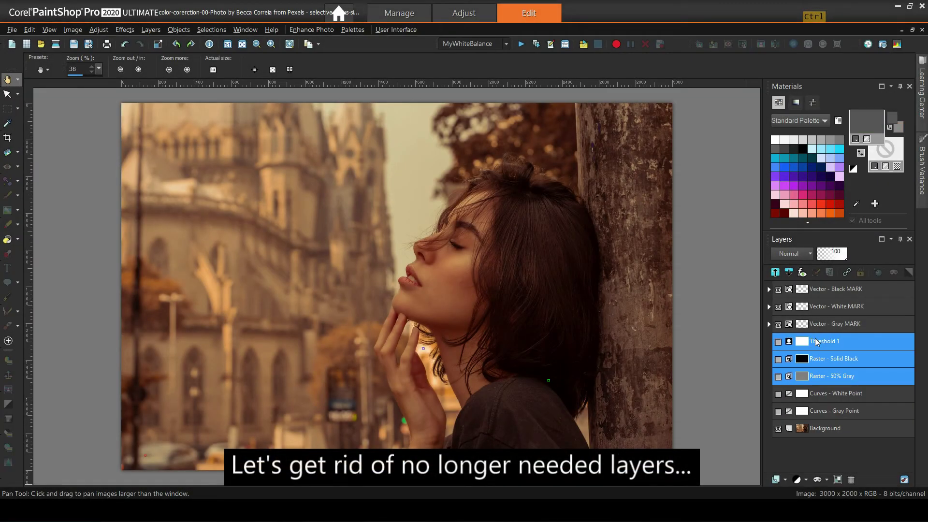
right_click(816, 341)
click(799, 198)
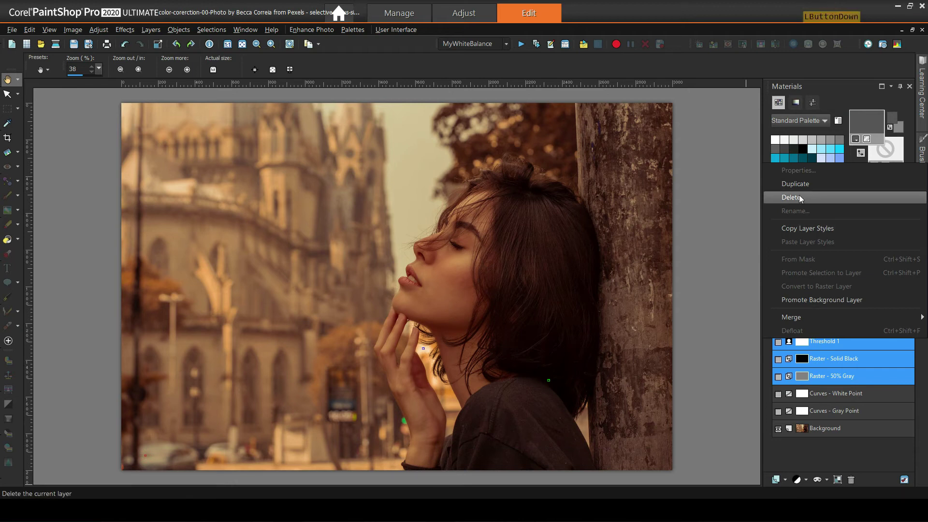
click(441, 277)
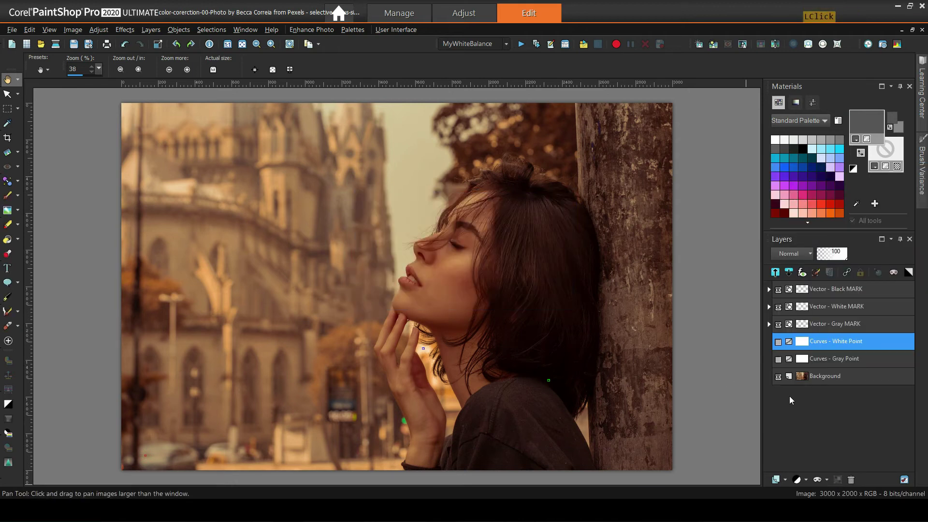
Duplicate the Background layer and rename the copy "Background 3-Points".
click(827, 376)
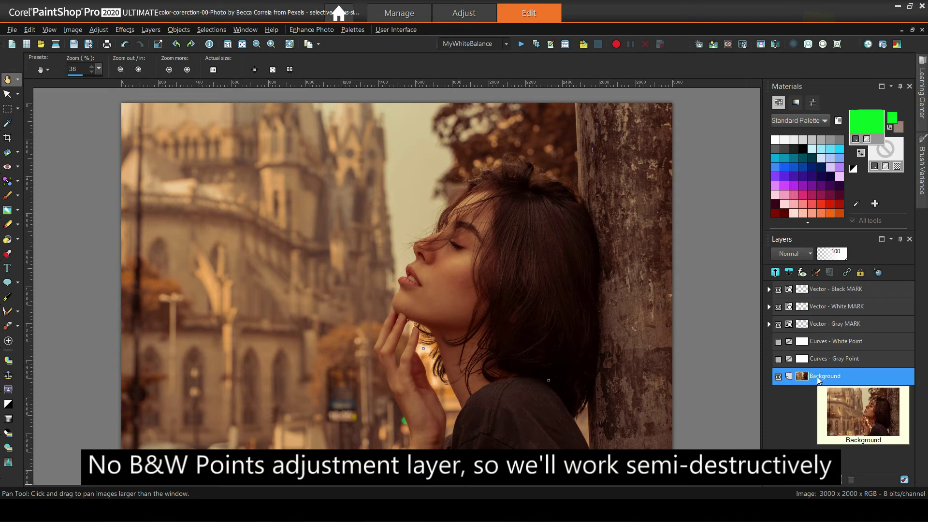
right_click(817, 380)
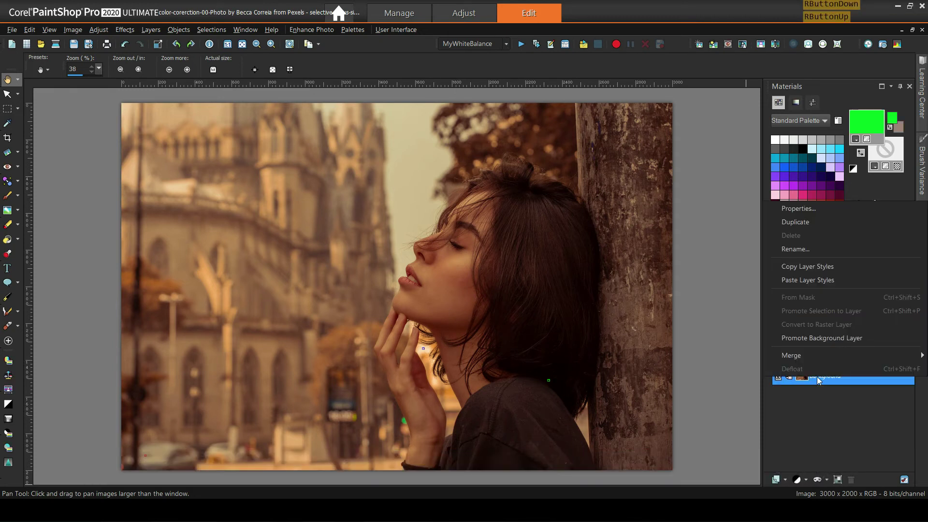
click(796, 223)
click(828, 375)
text(Background 3-Points)
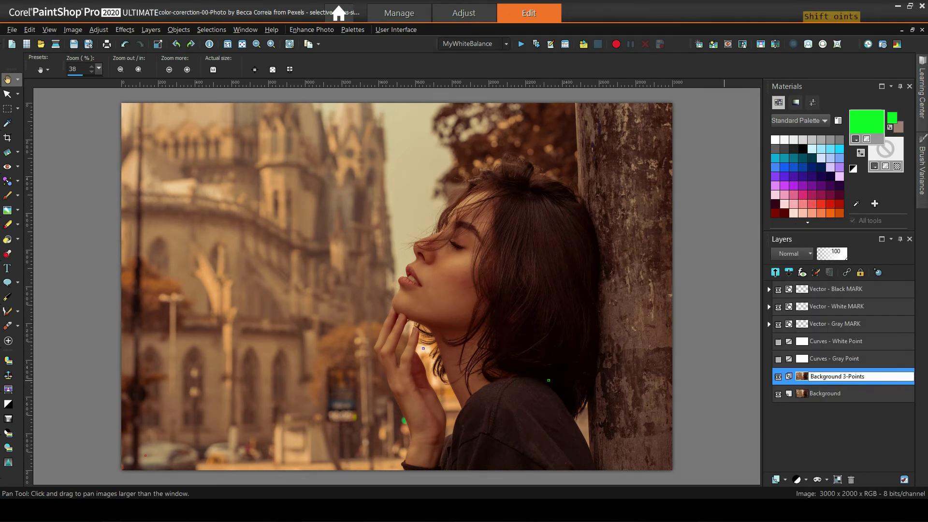
key(Return)
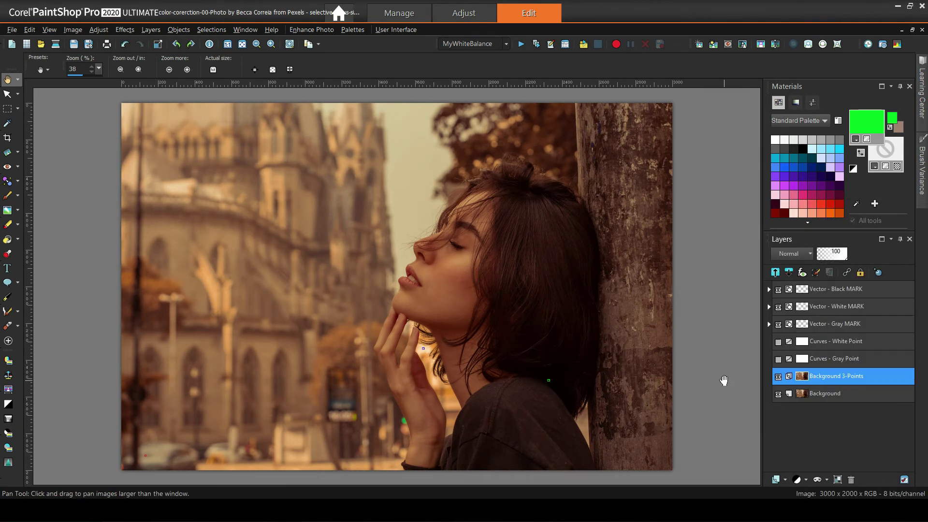
Move the Background 3-Points layer above both Curves layers and put it in a new layer group named "Group - Background 3-Points".
click(813, 376)
drag(814, 378, 801, 346)
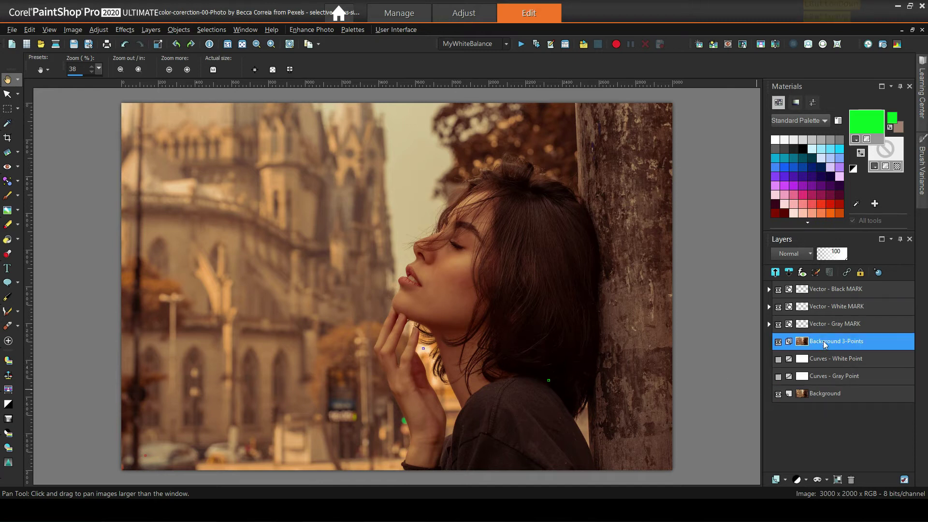
click(839, 481)
text(Group - 3-Points)
key(Left)
key(Left)
key(Left)
key(Left)
key(Left)
key(Left)
key(Left)
key(Left)
text(Background)
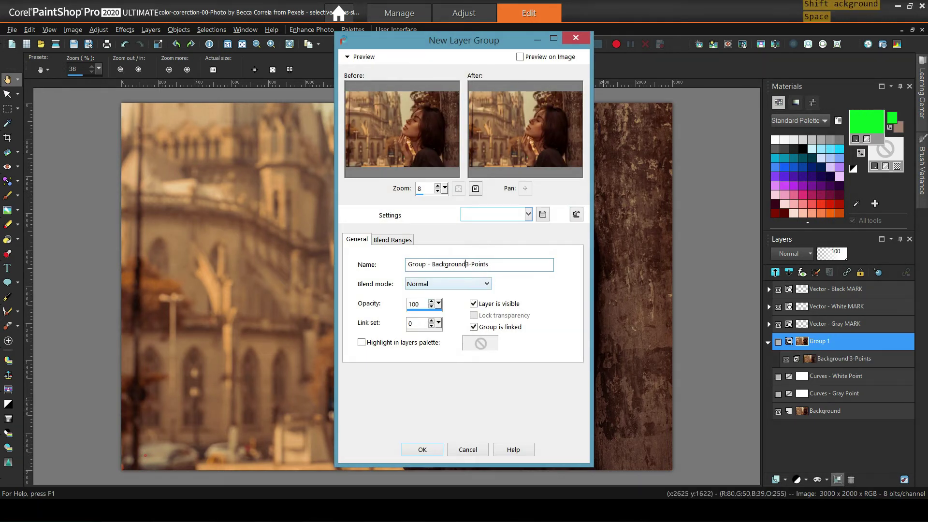
key(Return)
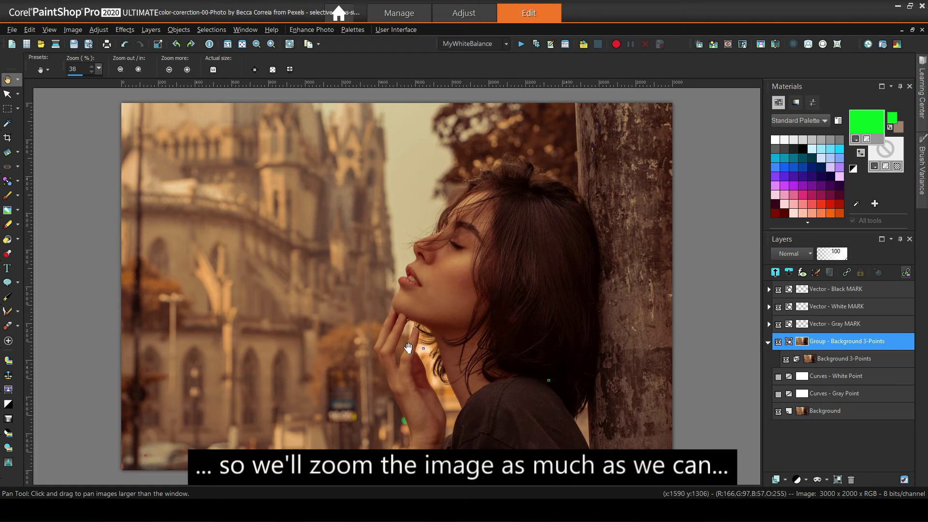
Open Black and White Points for the Background 3-Points layer, with all three marks in view beside the dialog.
scroll(339, 370, up, 2)
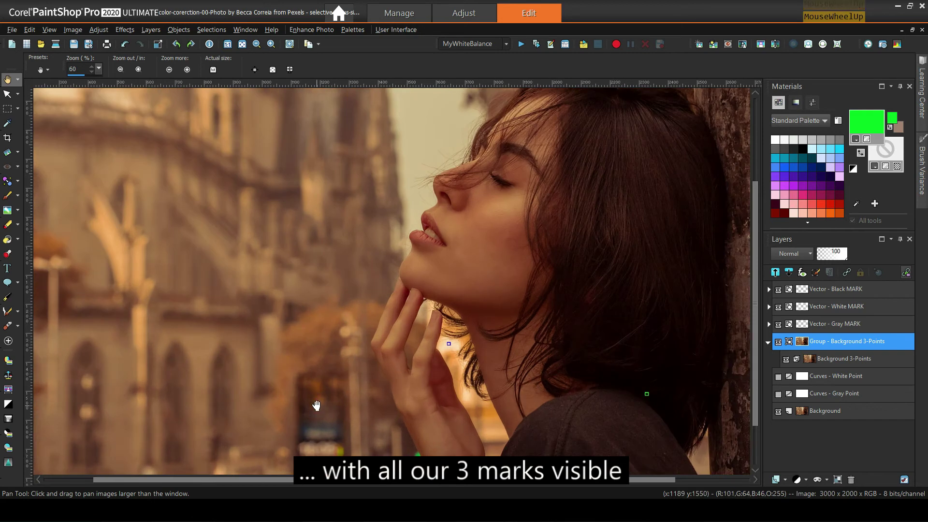
drag(316, 404, 360, 284)
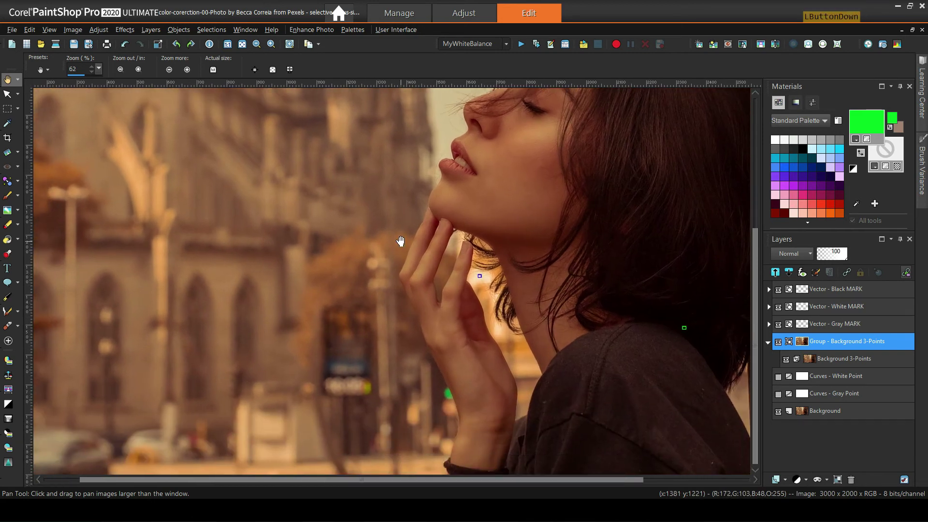
drag(400, 242, 442, 237)
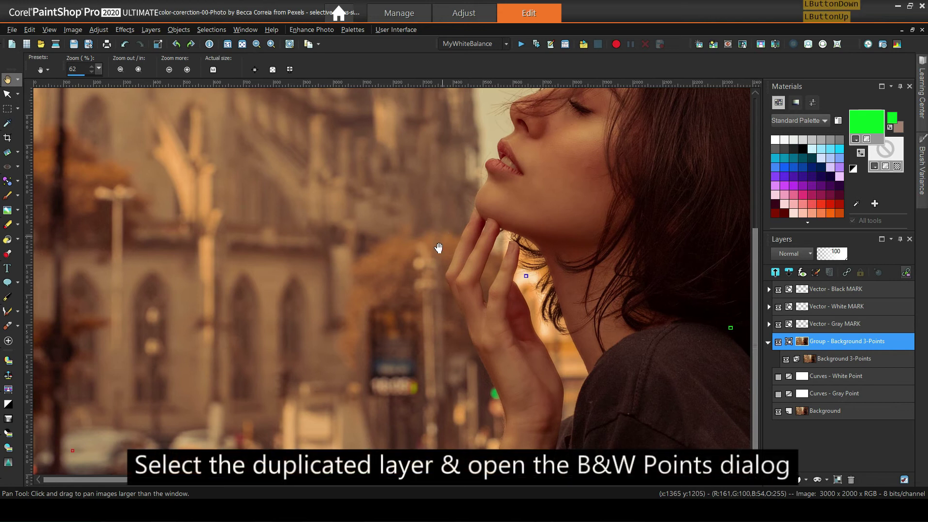
click(827, 357)
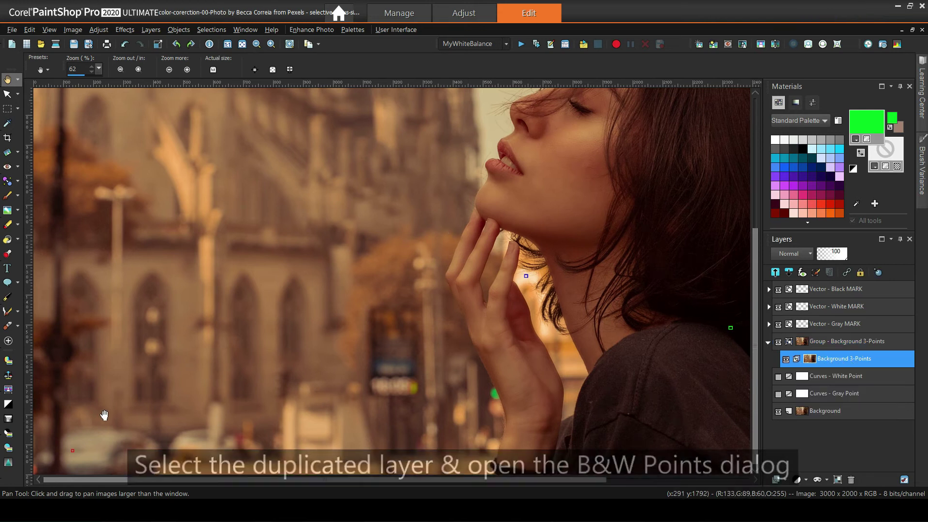
click(9, 404)
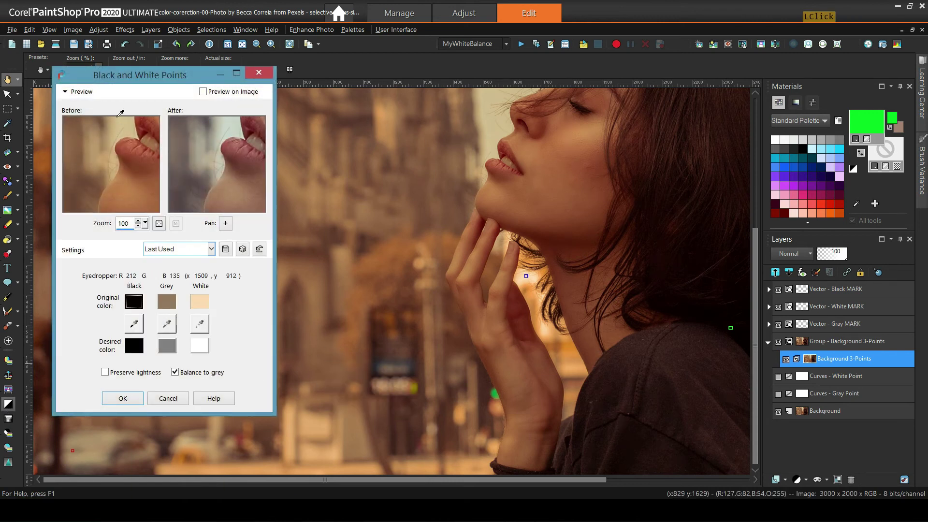
drag(137, 74, 211, 80)
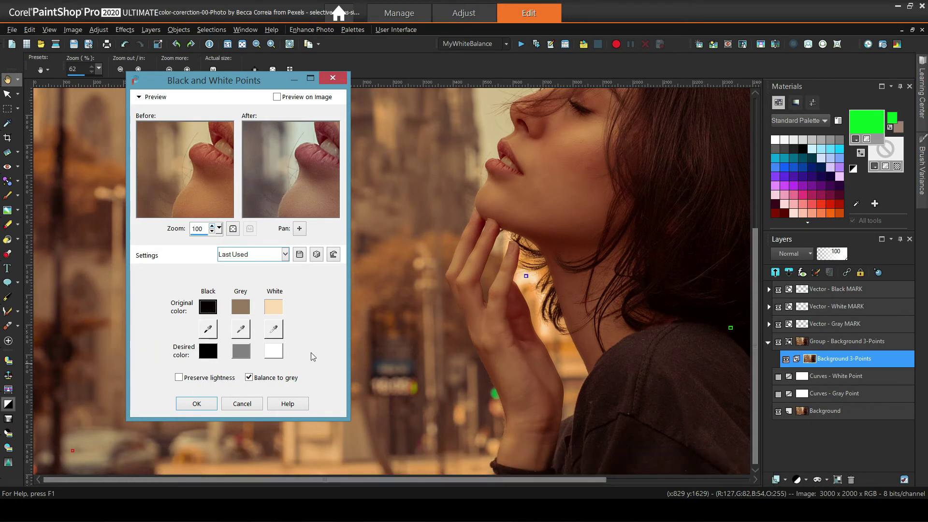
Reset the Black and White Points settings to default and enable Balance to grey.
click(334, 256)
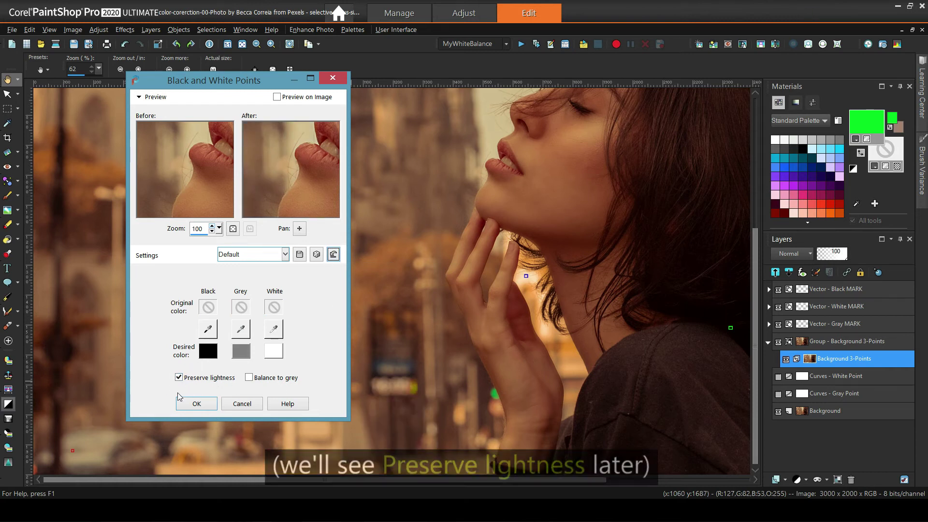
mouse_move(250, 348)
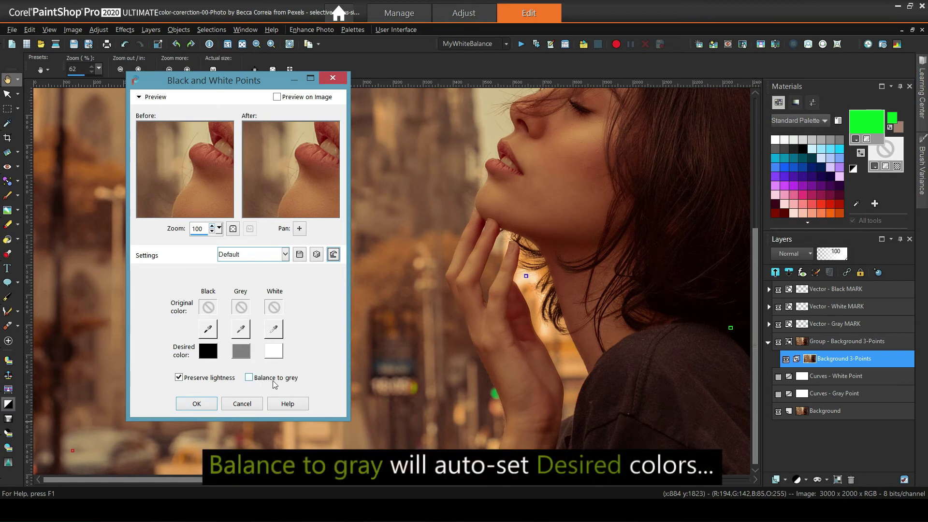
click(269, 382)
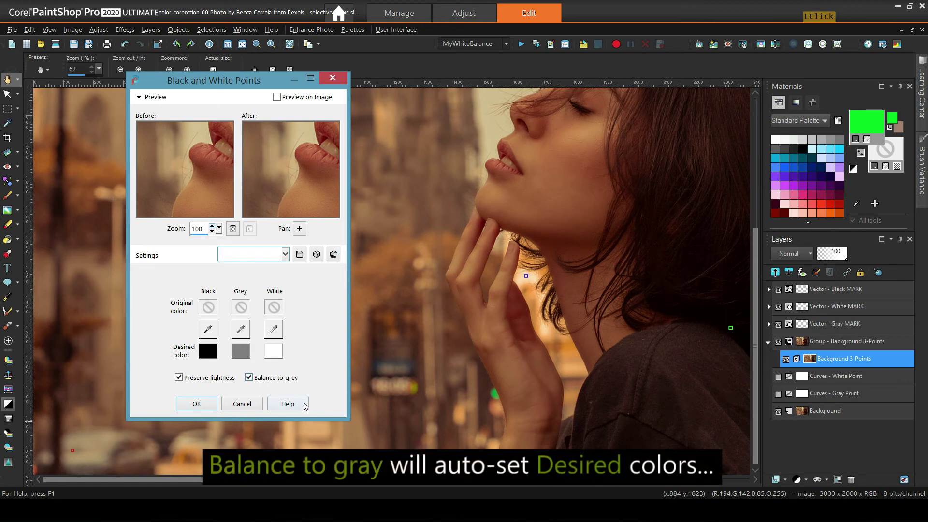
Set the desired grey color to #808080 (RGB 128, 128, 128).
click(242, 348)
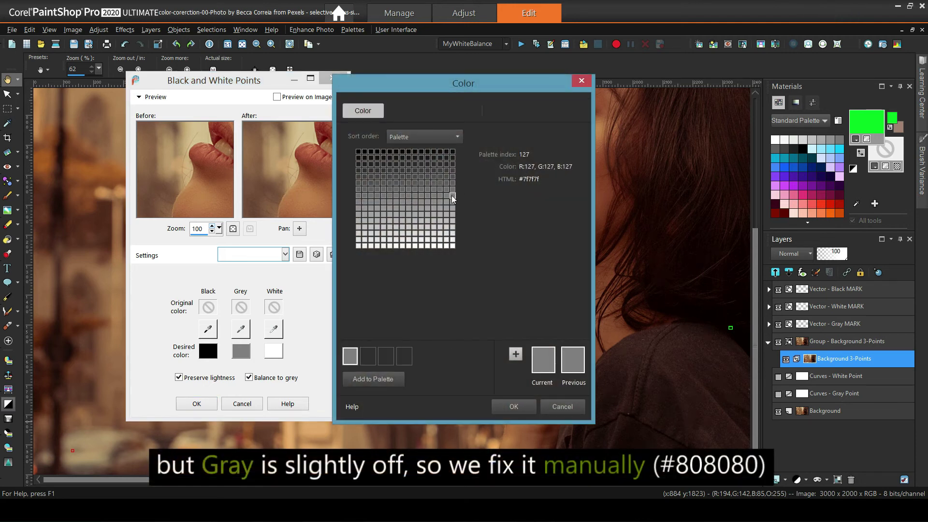
click(359, 202)
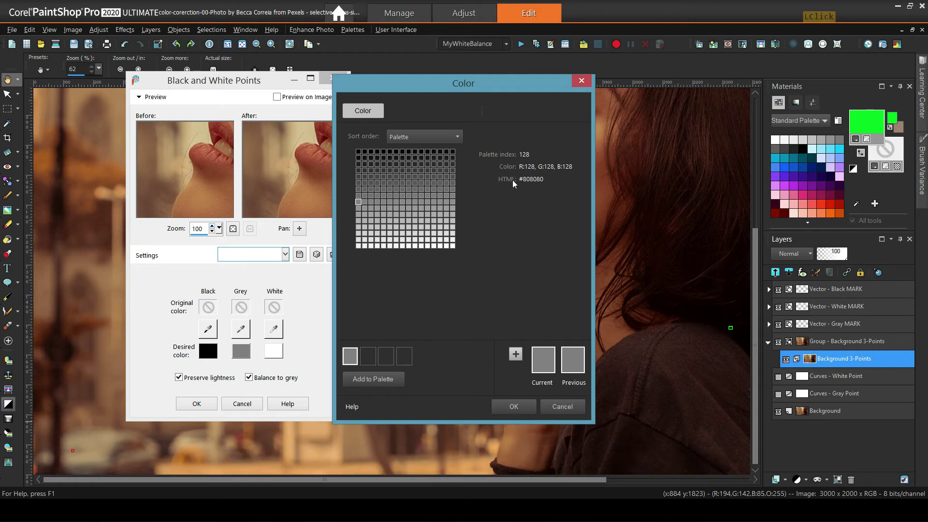
click(512, 401)
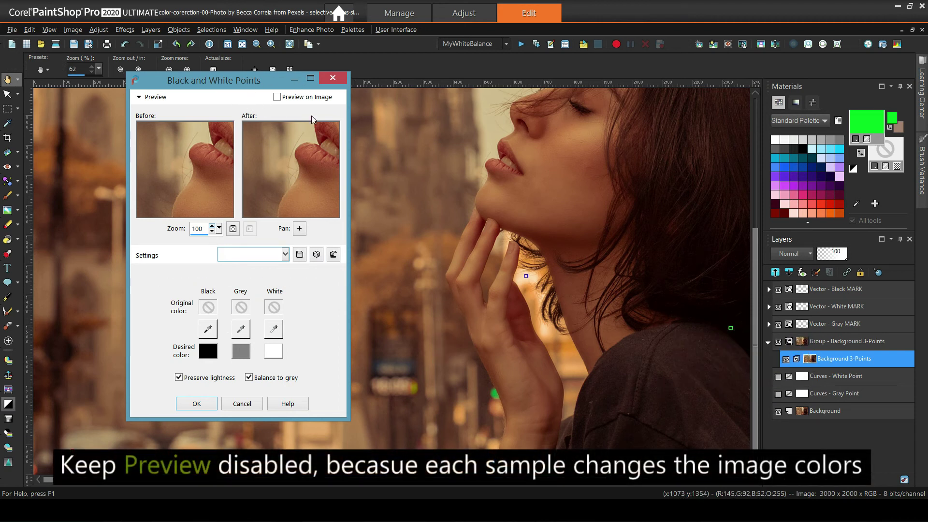
Sample the original black, white and grey colors at the green, blue and red marks and apply the correction.
click(208, 329)
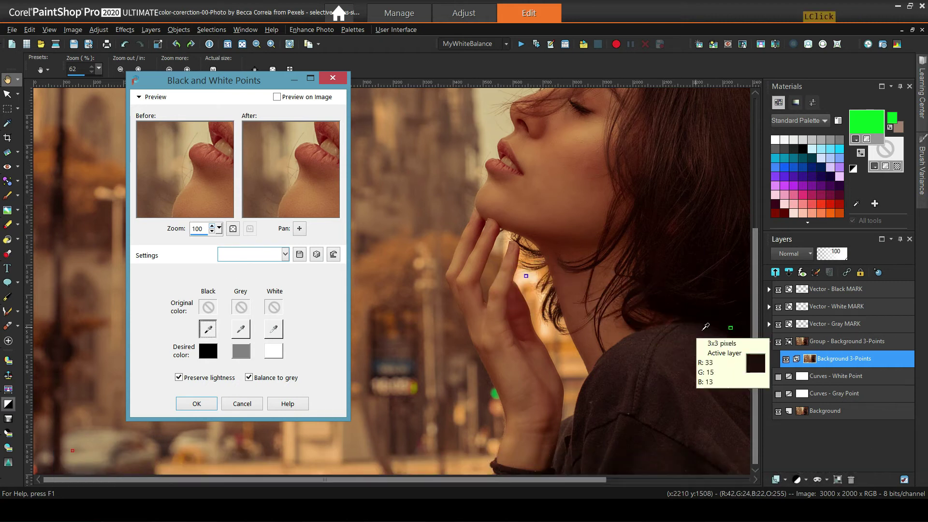
click(731, 327)
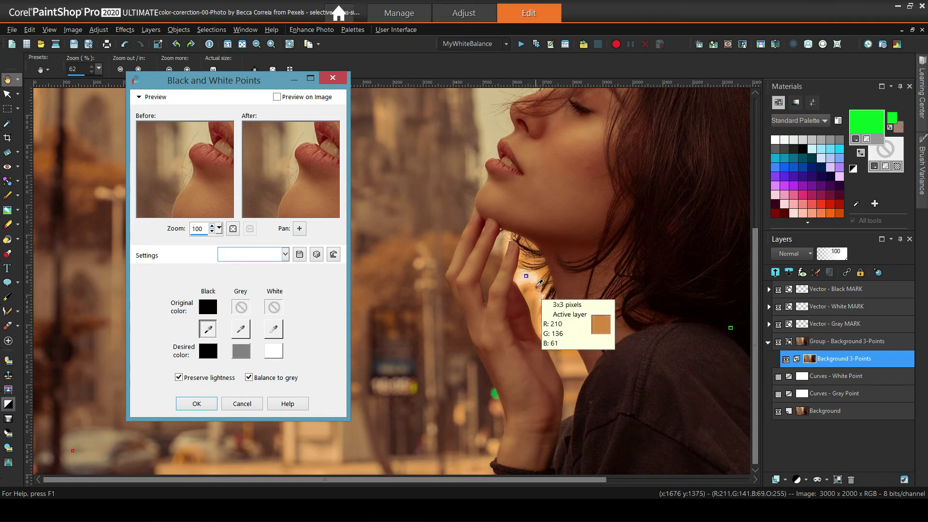
click(274, 329)
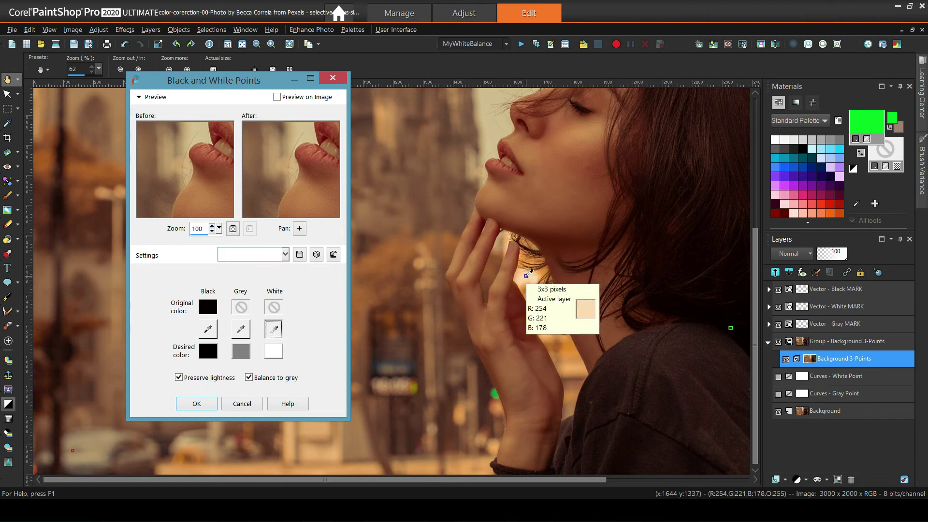
click(527, 275)
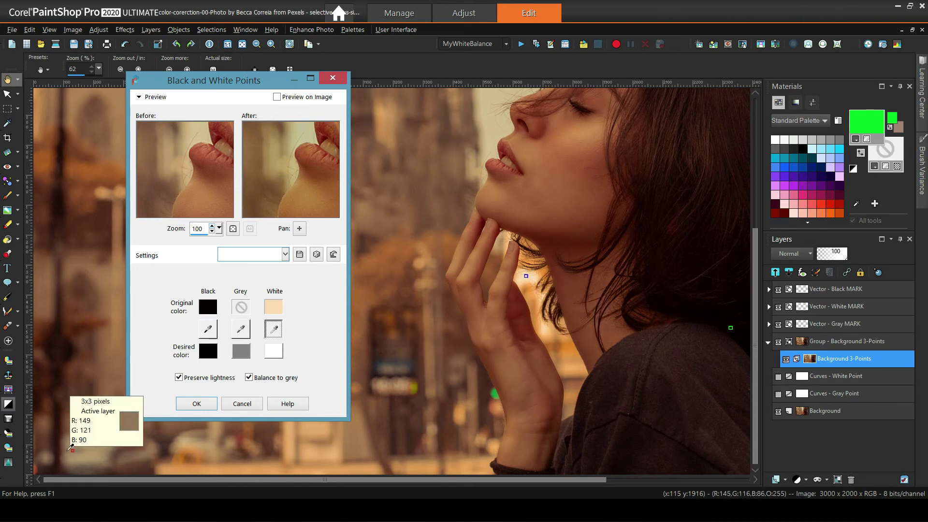
click(240, 329)
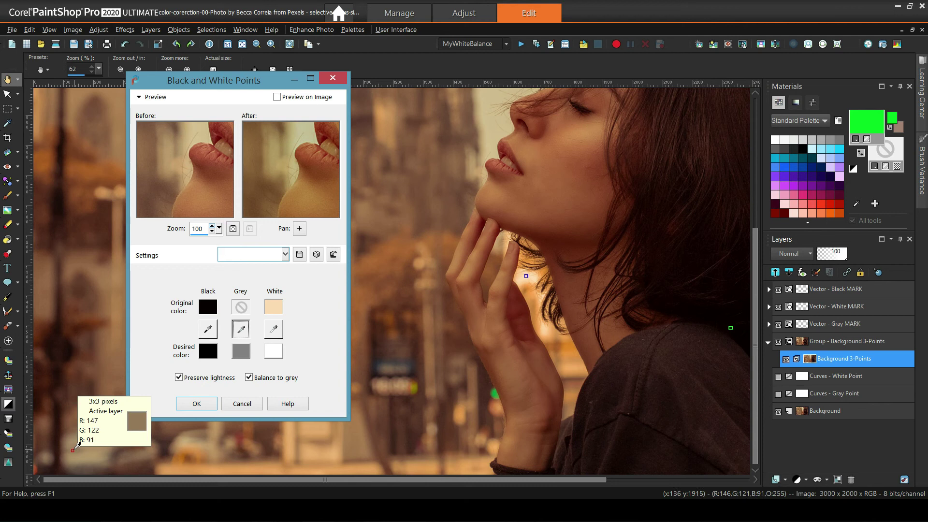
click(73, 450)
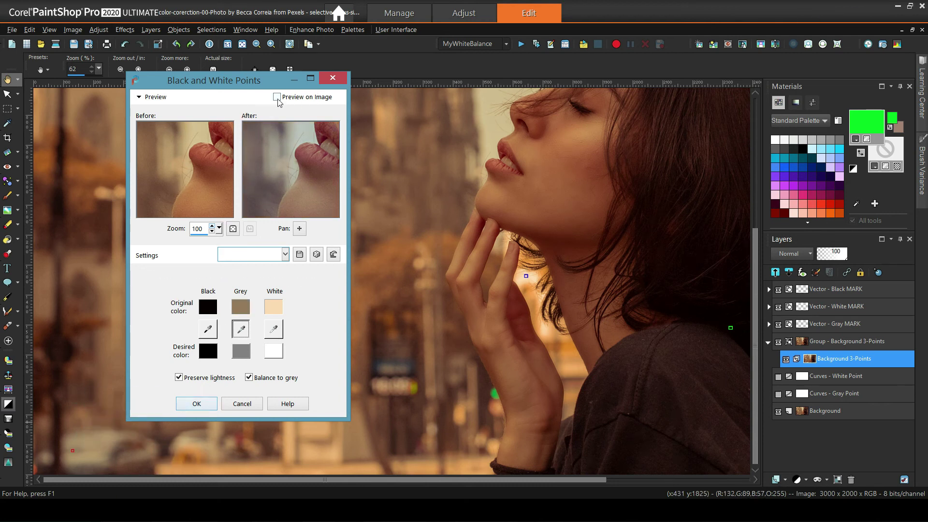
click(196, 403)
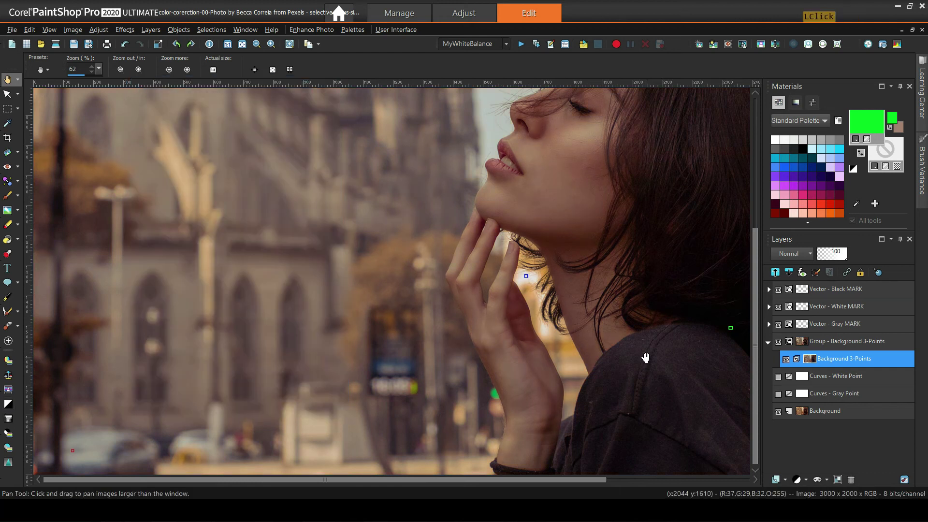
Compare the Background 3-Points group with the original photo and the Curves - Gray Point correction by toggling their visibility.
scroll(448, 223, down, 5)
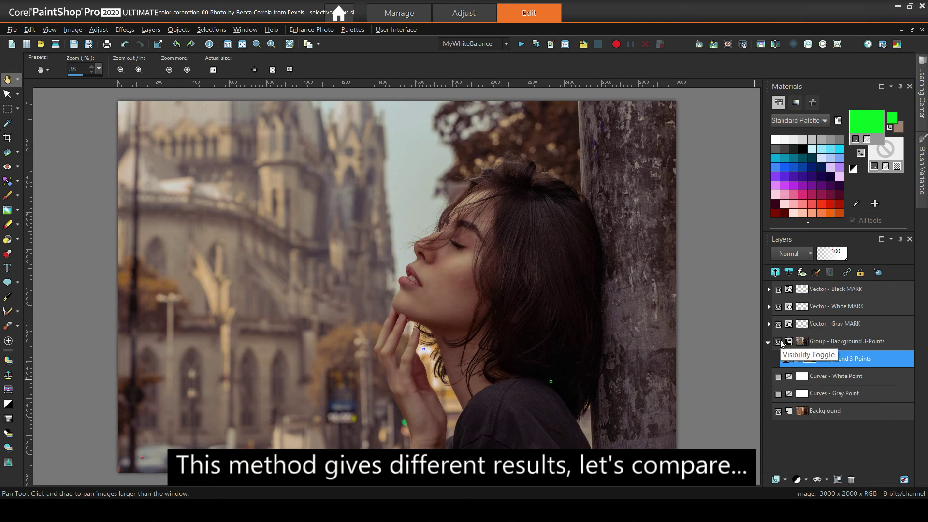
click(778, 342)
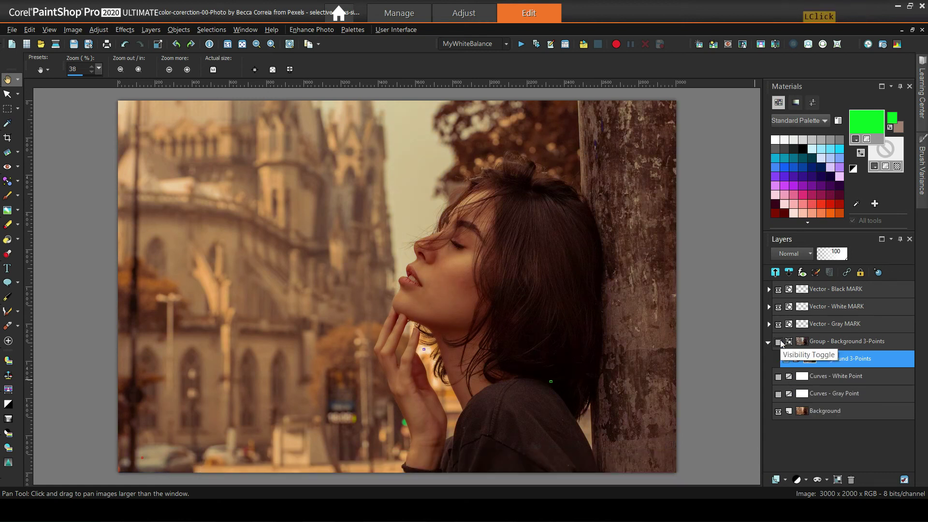
click(779, 342)
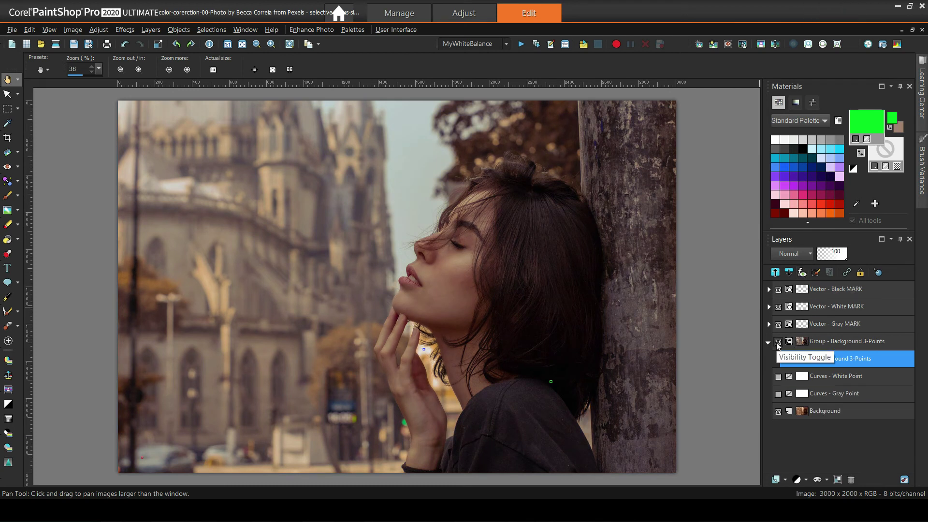
click(779, 342)
click(778, 394)
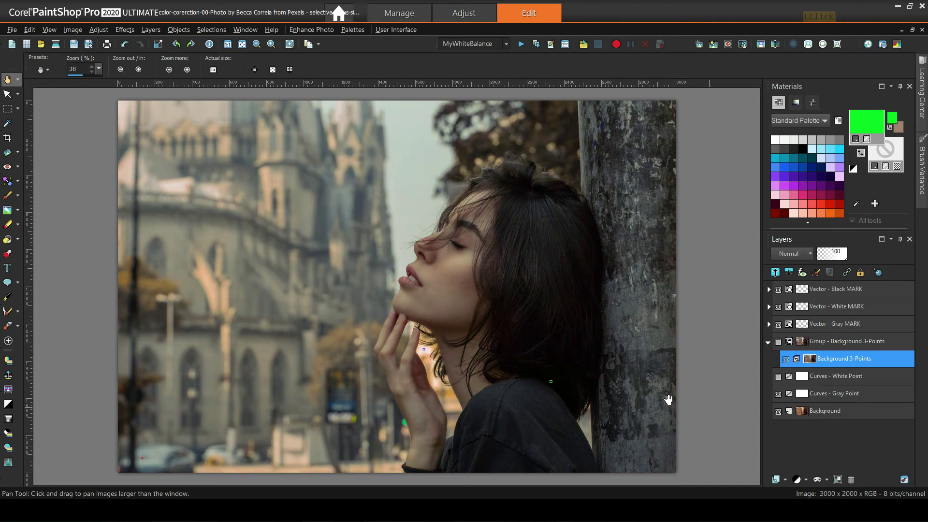
click(779, 342)
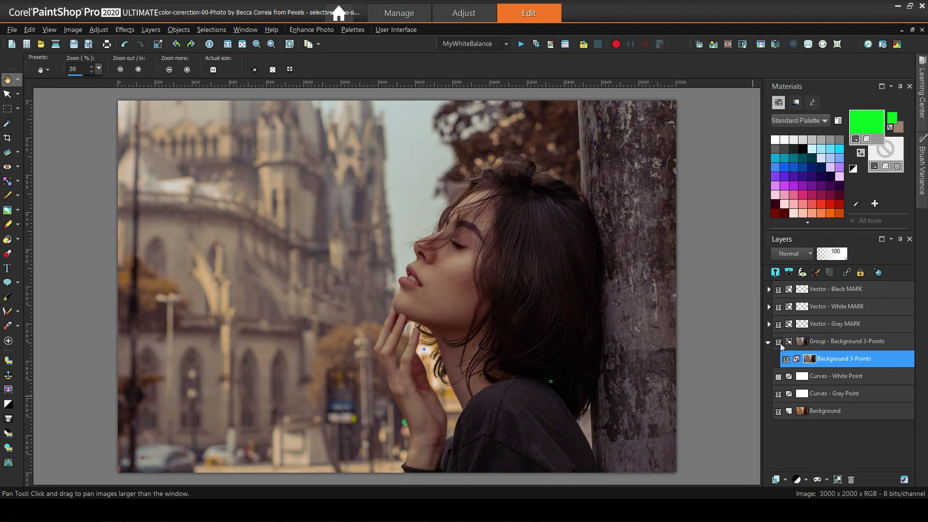
Compare the Background 3-Points group with the original photo and the Curves - Gray Point and Curves - White Point corrections by toggling visibility.
click(778, 341)
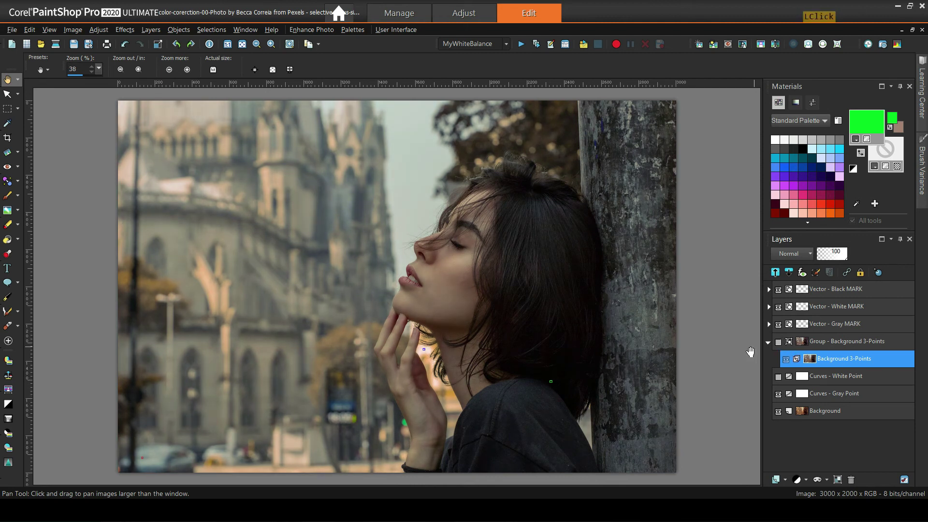
click(778, 394)
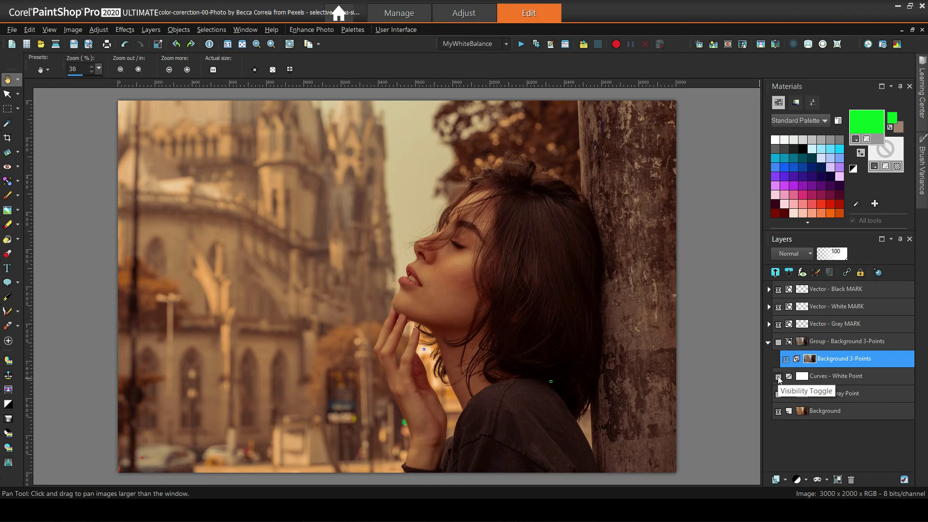
click(778, 376)
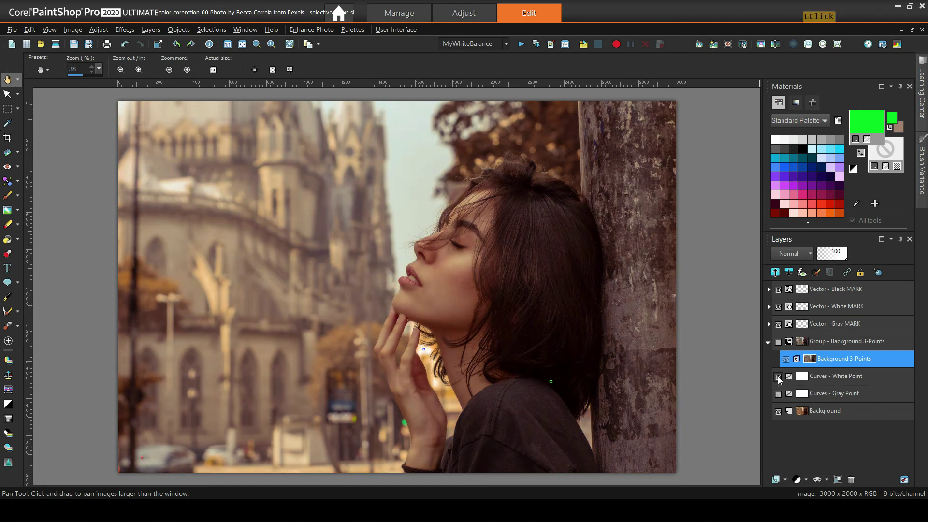
click(778, 342)
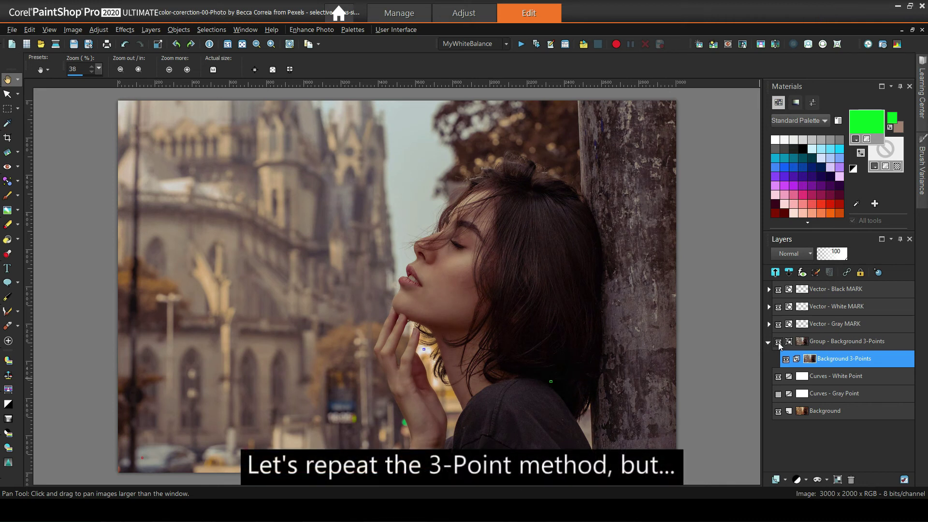
click(779, 342)
click(779, 376)
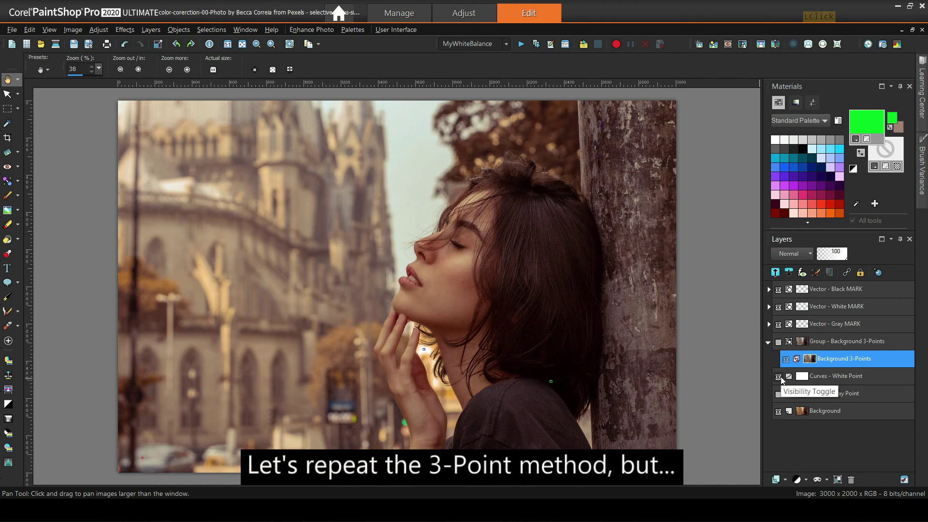
click(794, 343)
click(779, 343)
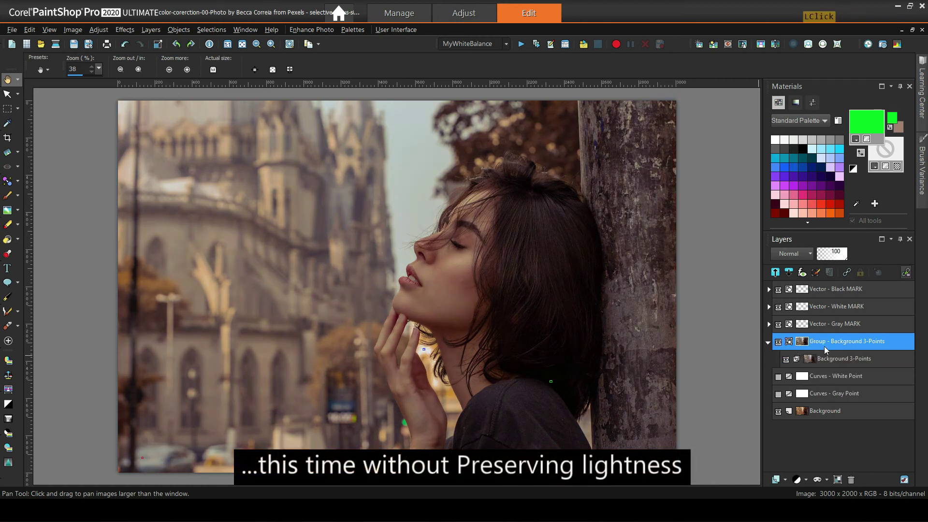
Duplicate the Background layer and rename the copy "Background 3-Point (No Luminace Retain)".
click(821, 410)
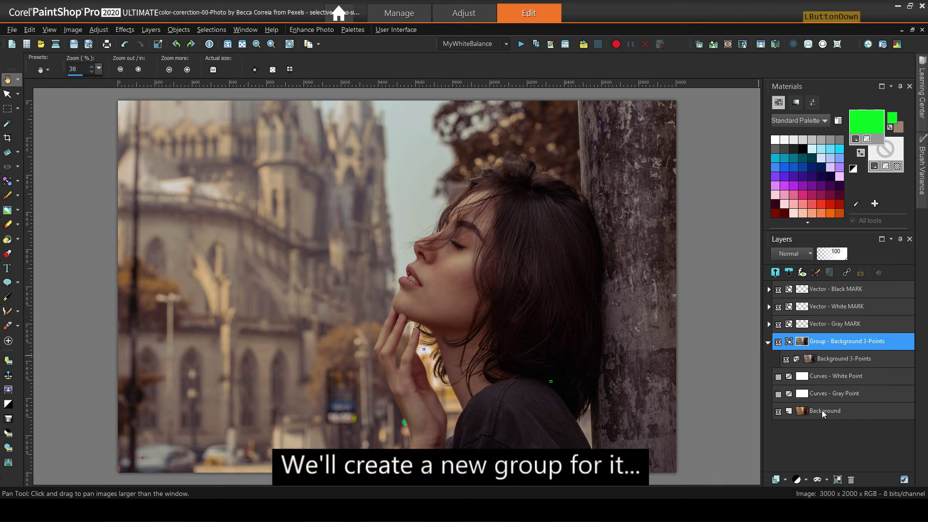
right_click(817, 412)
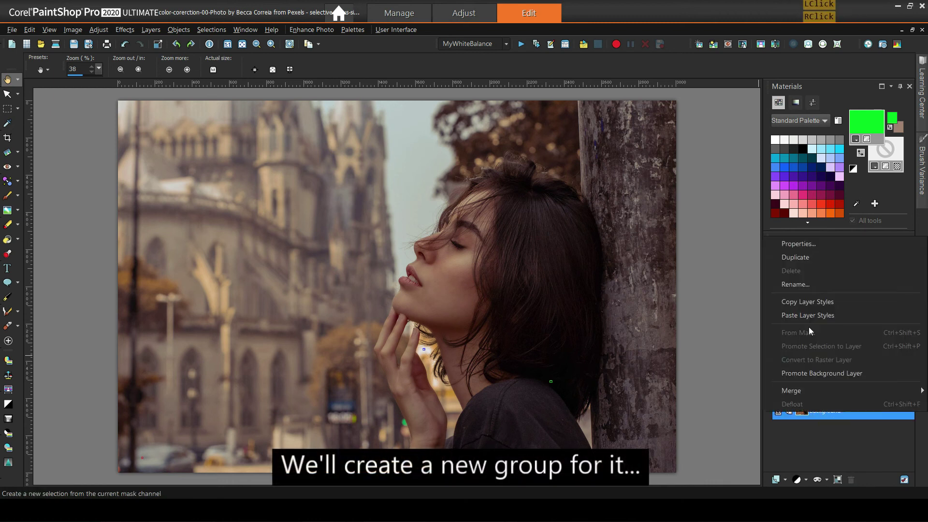
click(811, 262)
click(832, 411)
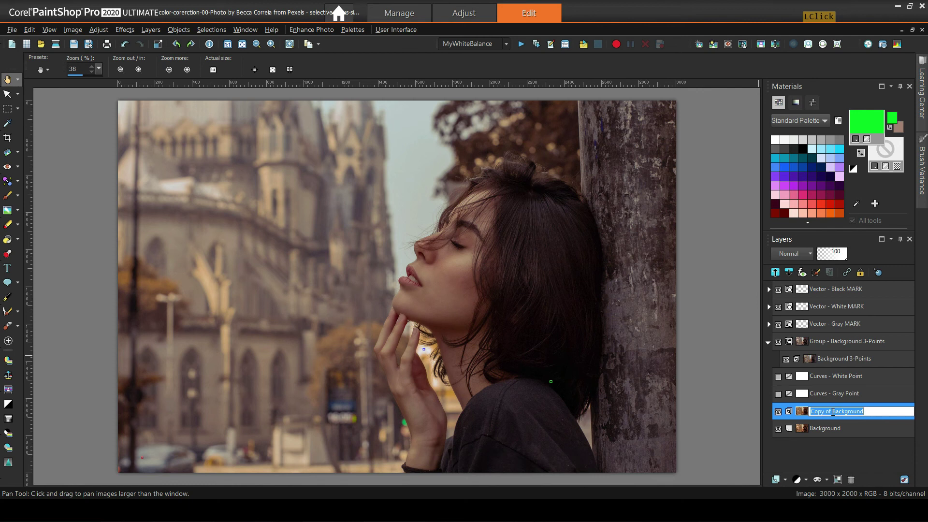
text(Background 3-Point (No Luminace retain)R)
key(Return)
Put the copy in a group named "Group - Background 3-Point (No Luminace Retain)" above the Background 3-Points group, and hide the older group.
click(817, 412)
right_click(818, 412)
click(837, 479)
drag(457, 265, 433, 265)
text(Background 3-Point (No Luminace Retain))
click(423, 449)
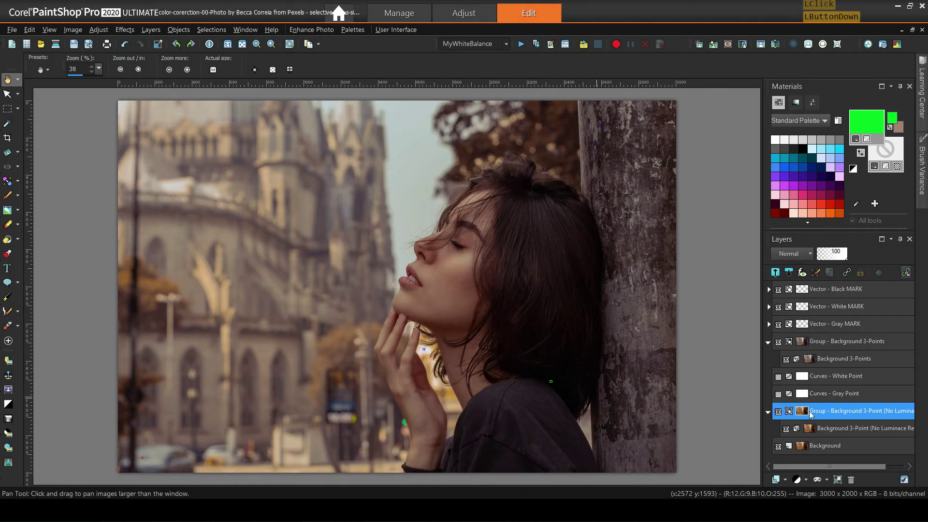
drag(811, 413, 805, 338)
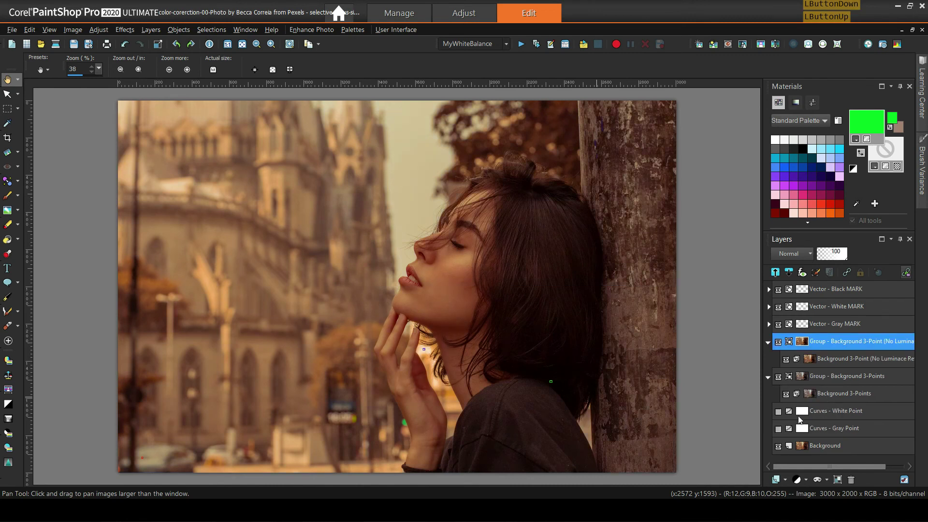
click(768, 377)
click(778, 378)
Apply Black and White Points to the No Luminace layer using the last used colors with Preserve lightness turned off.
click(821, 359)
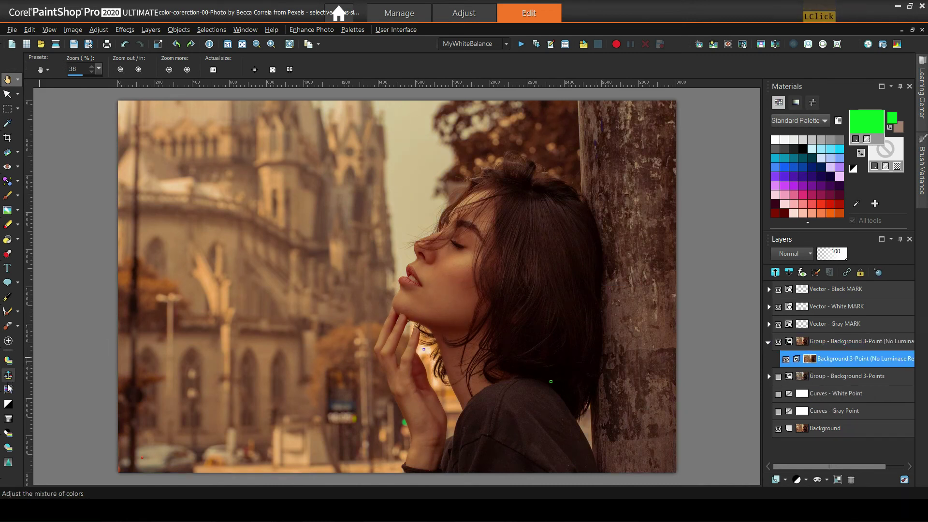
click(6, 405)
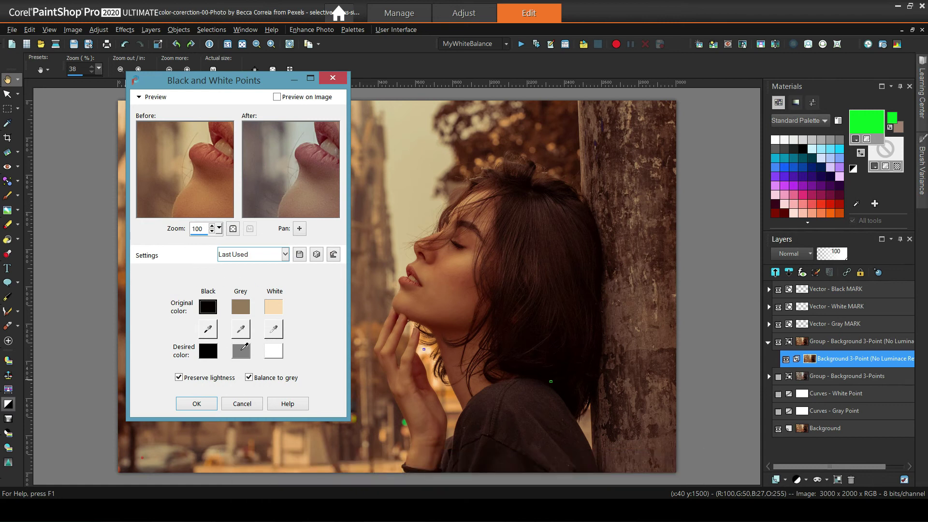
click(242, 349)
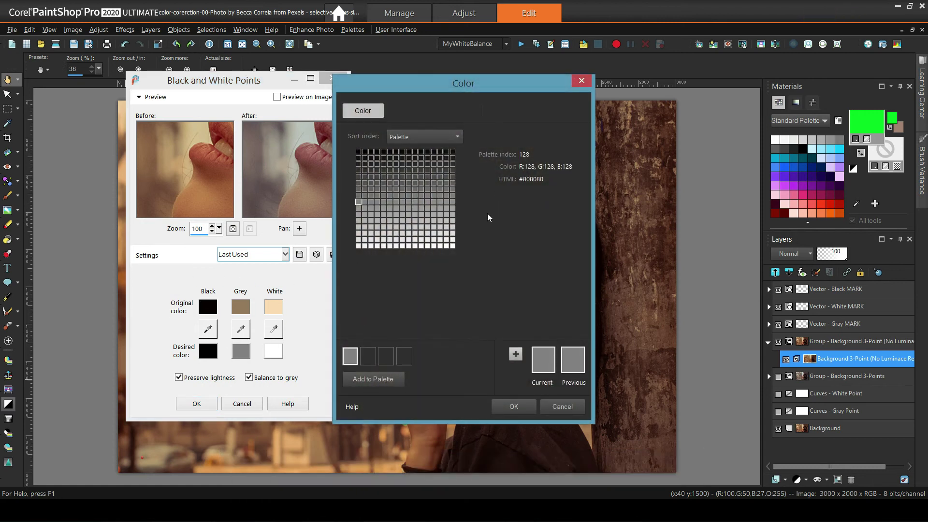
click(563, 406)
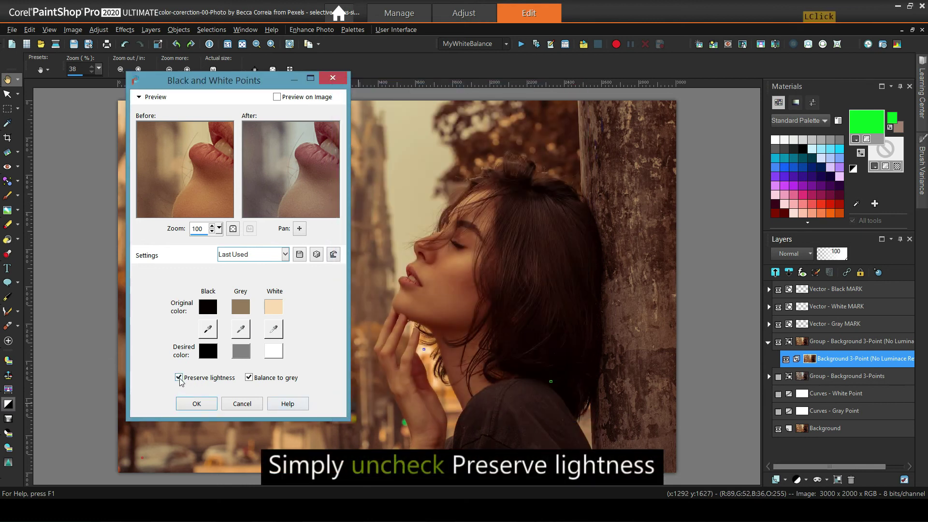
click(202, 404)
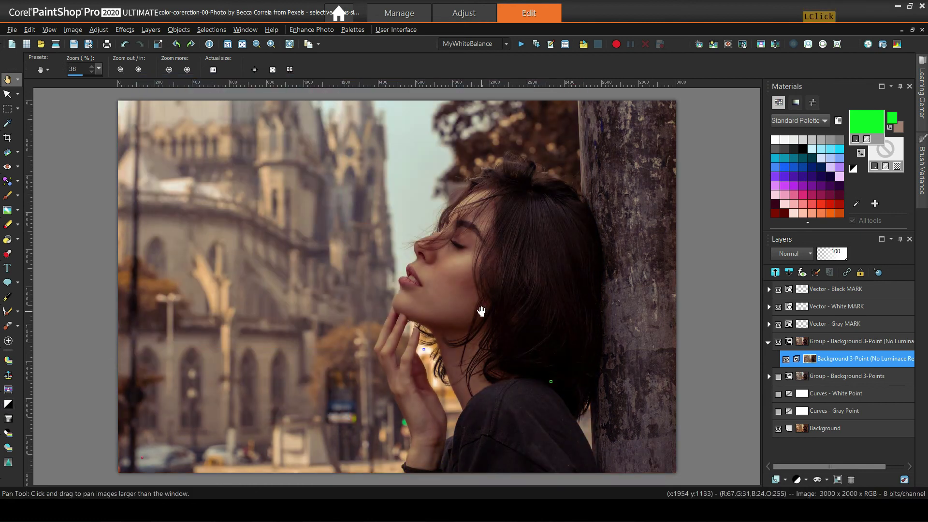
Compare the No Luminace group with the Background 3-Points group and the original photo by toggling their visibility.
click(778, 376)
click(779, 376)
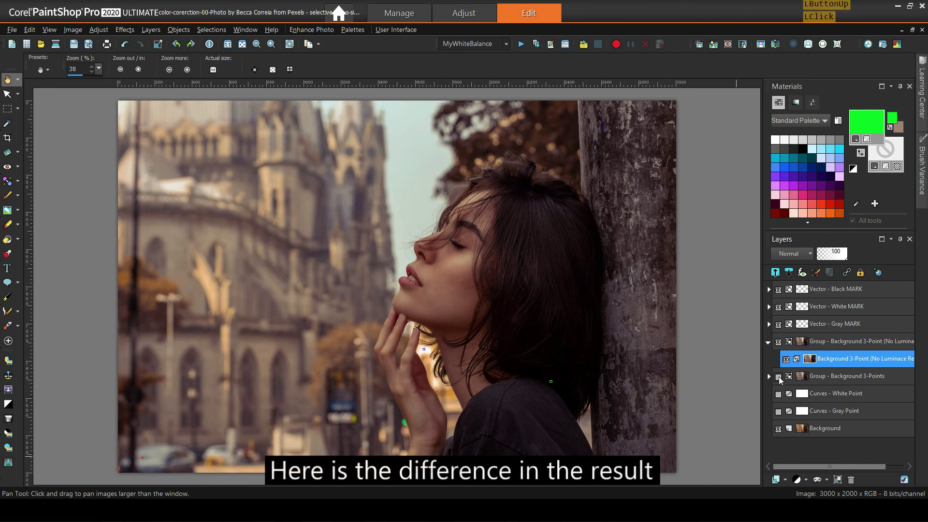
click(778, 341)
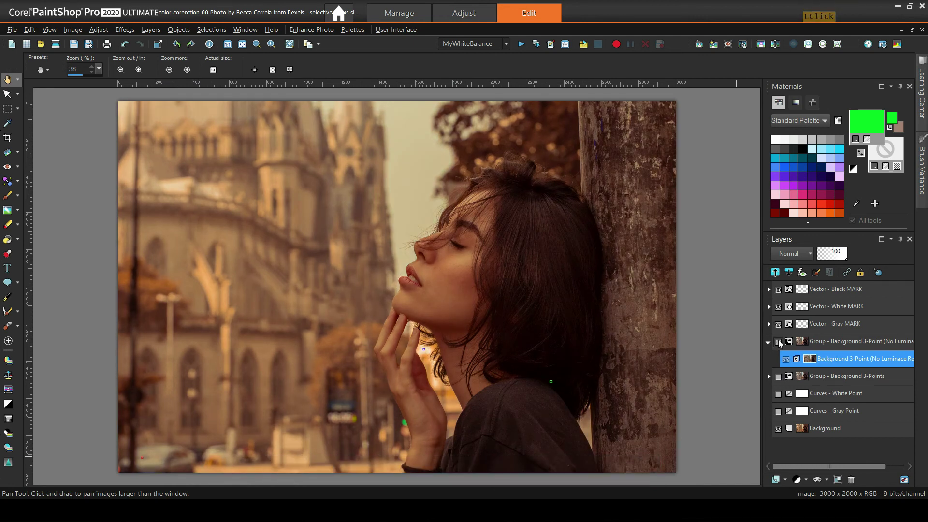
click(778, 341)
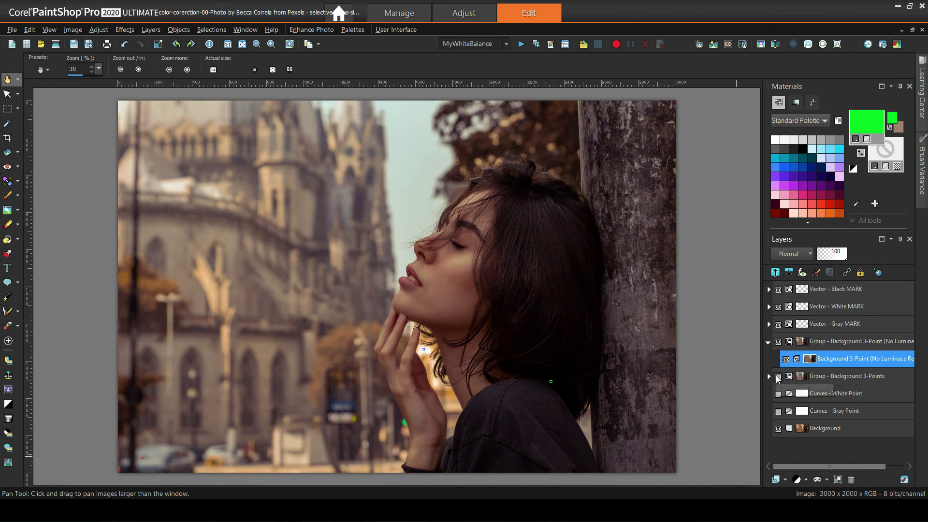
click(778, 377)
click(779, 341)
click(778, 341)
scroll(469, 325, down, 1)
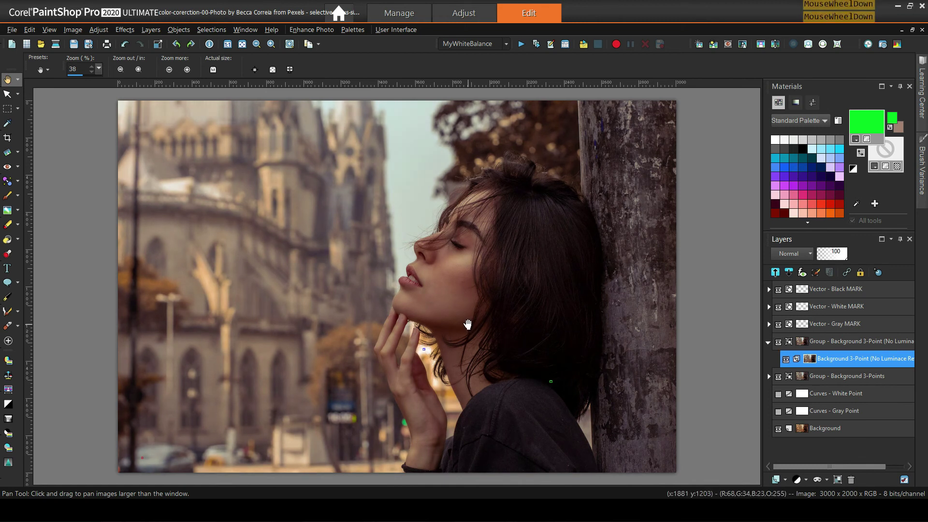
click(778, 377)
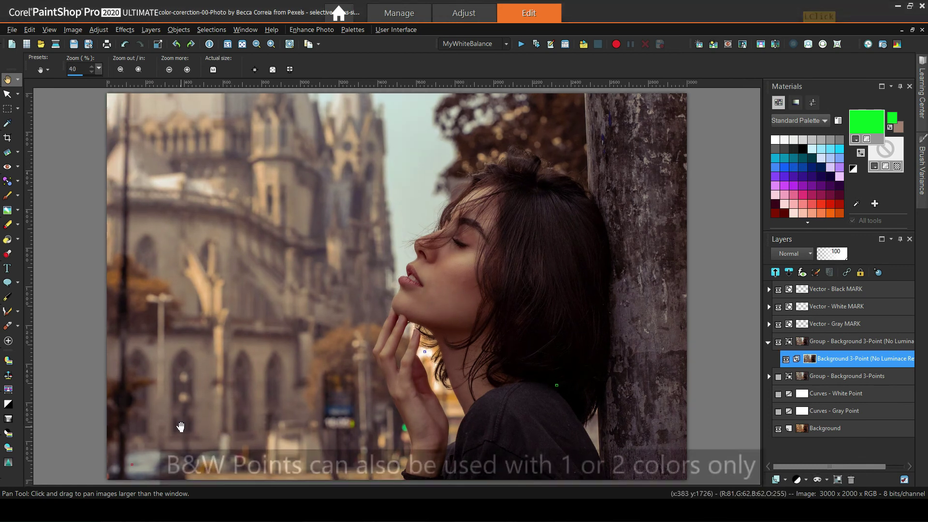
Hide the No Luminace group and duplicate the Background layer as "Background - 3-Point Gray Only", placed above both 3-Point groups.
click(778, 341)
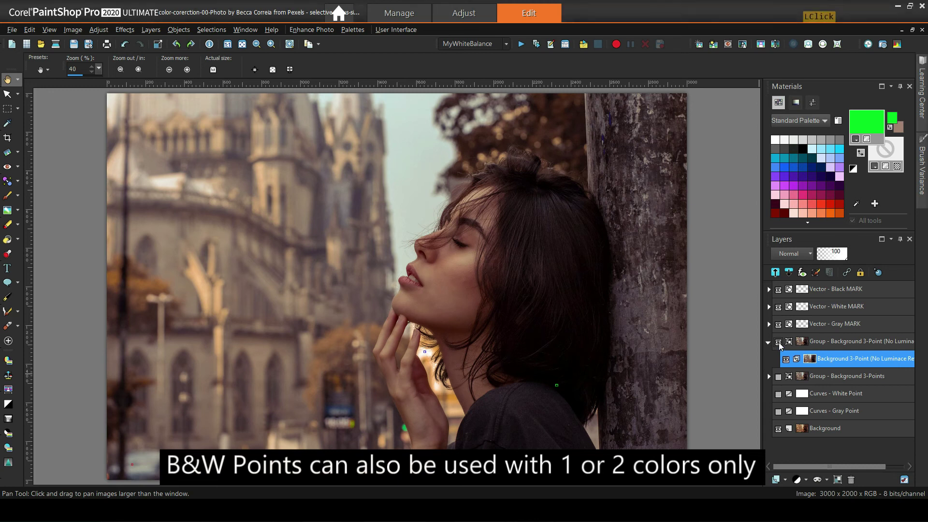
click(768, 343)
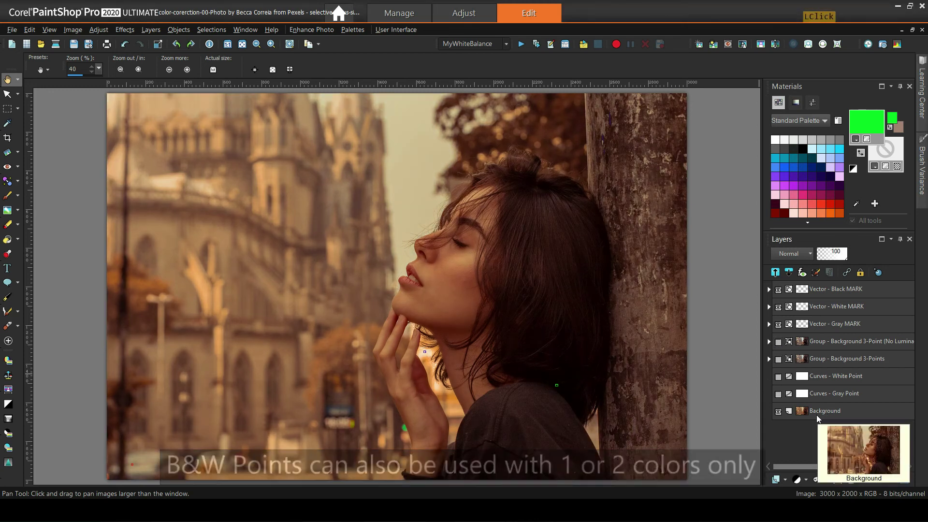
right_click(816, 415)
click(799, 261)
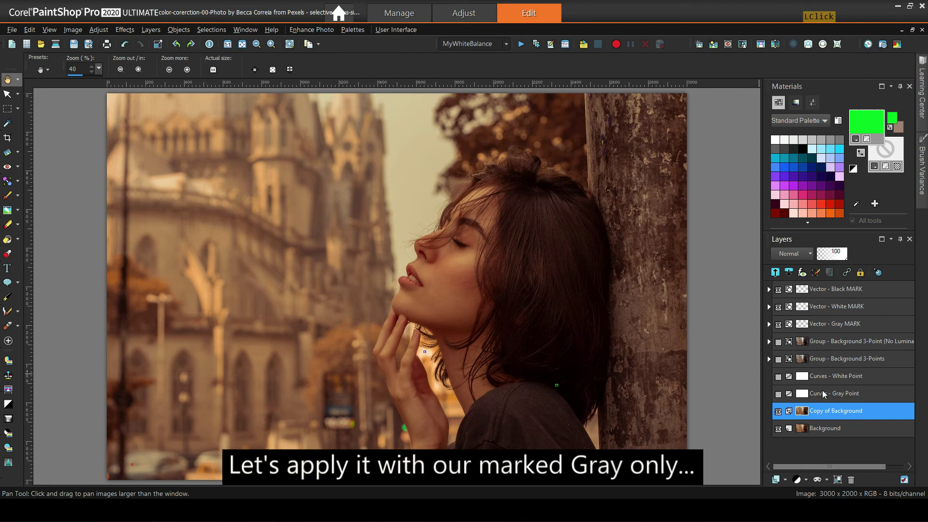
click(825, 411)
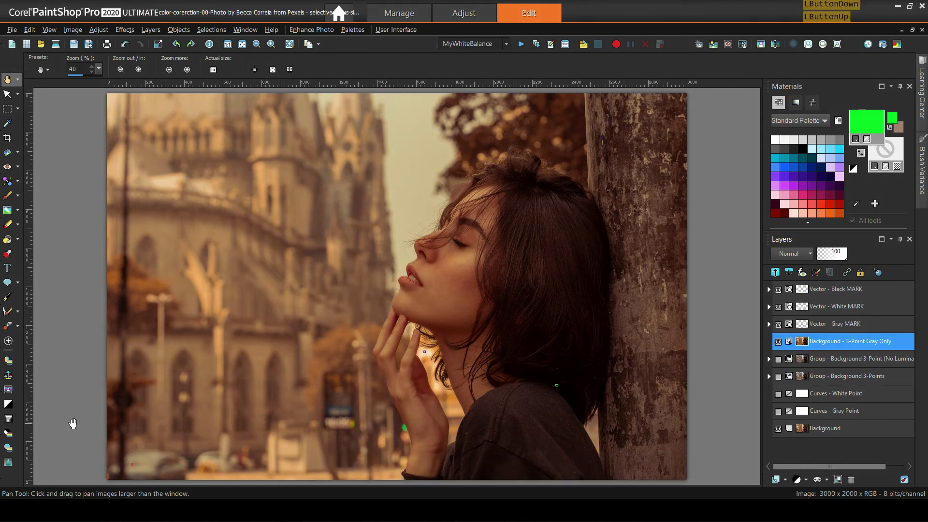
Reset Black and White Points to default for the Gray Only layer, enabling Balance to grey with desired grey #808080.
scroll(73, 423, up, 5)
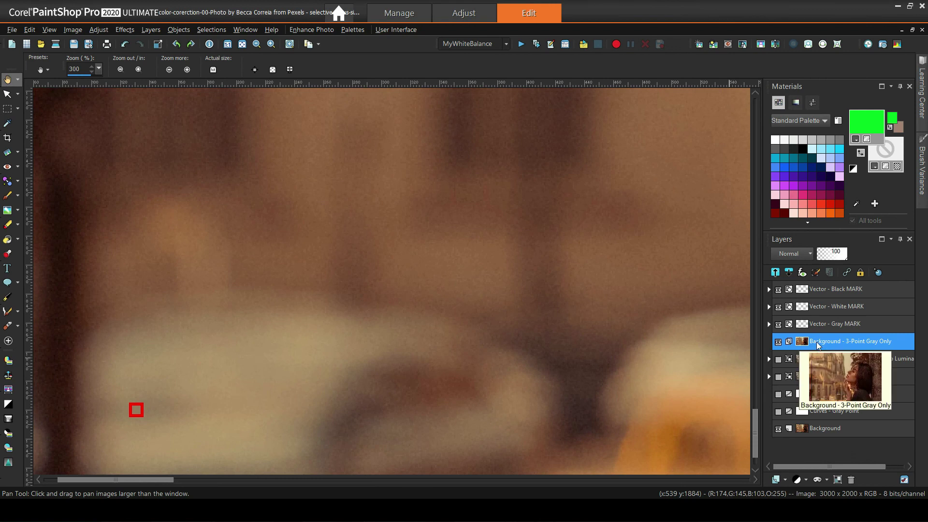
click(8, 404)
drag(210, 81, 291, 83)
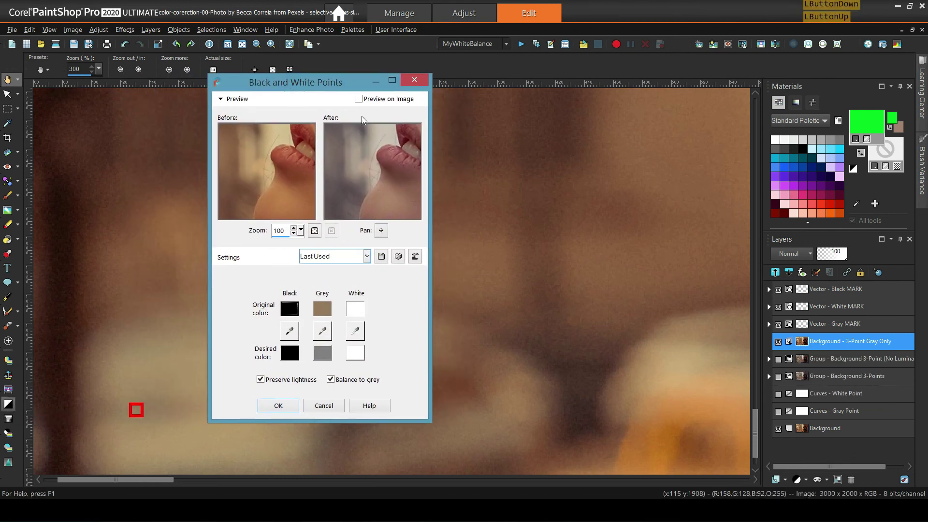
click(415, 258)
click(331, 380)
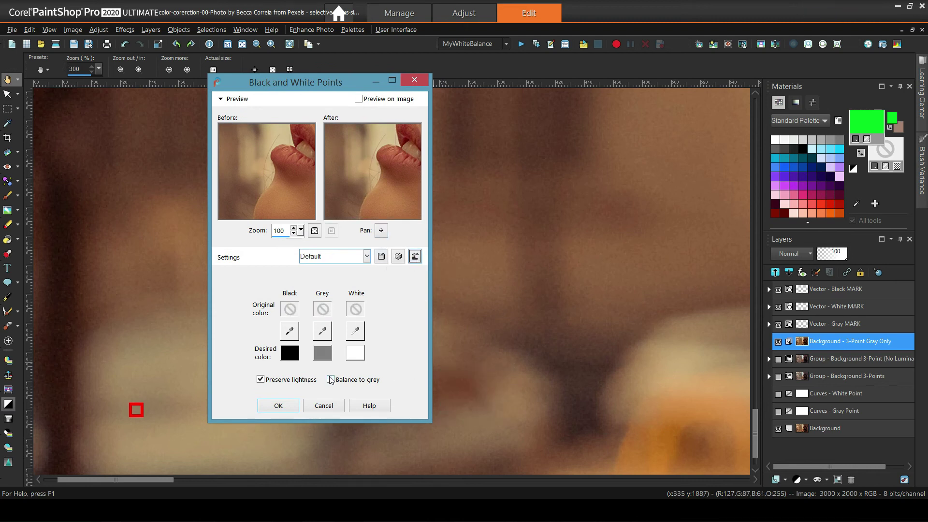
click(331, 353)
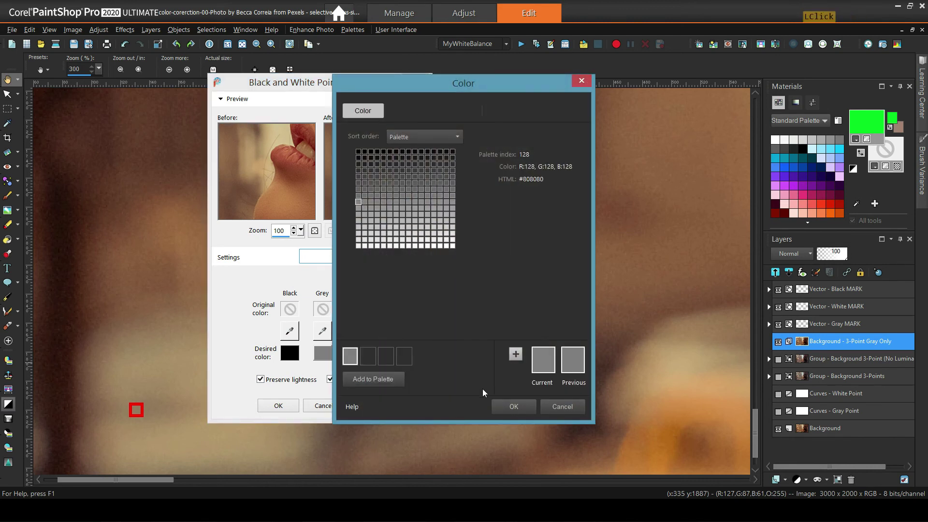
click(513, 406)
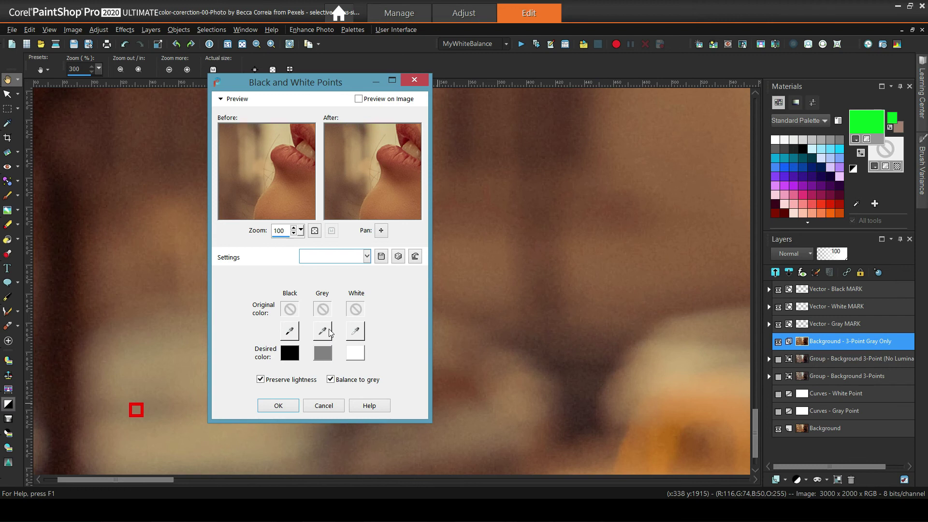
Sample the original grey color at the red mark and apply the correction to the Gray Only layer.
click(323, 332)
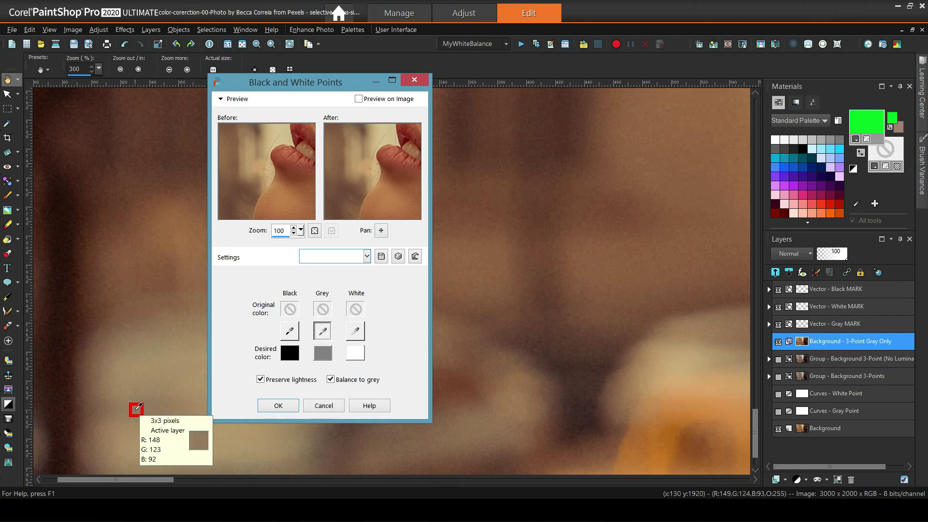
click(137, 409)
click(274, 414)
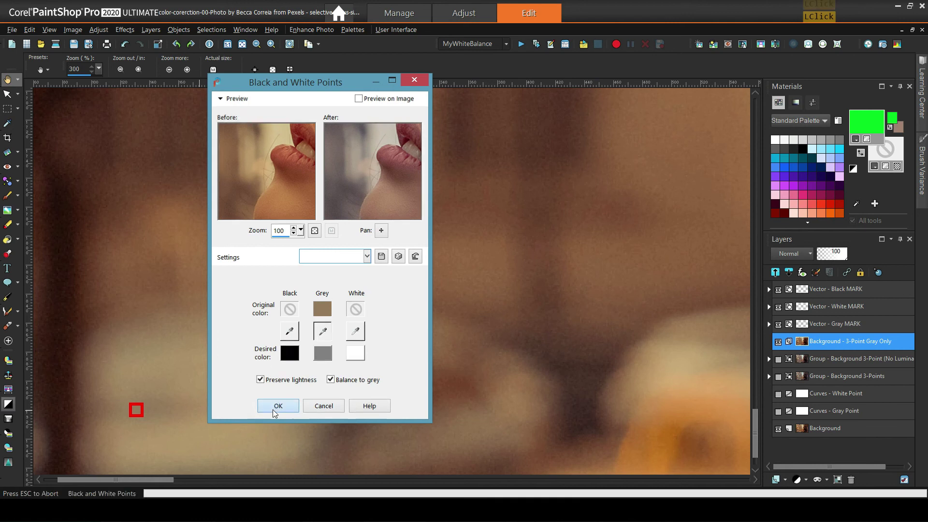
scroll(375, 276, down, 2)
scroll(378, 268, down, 2)
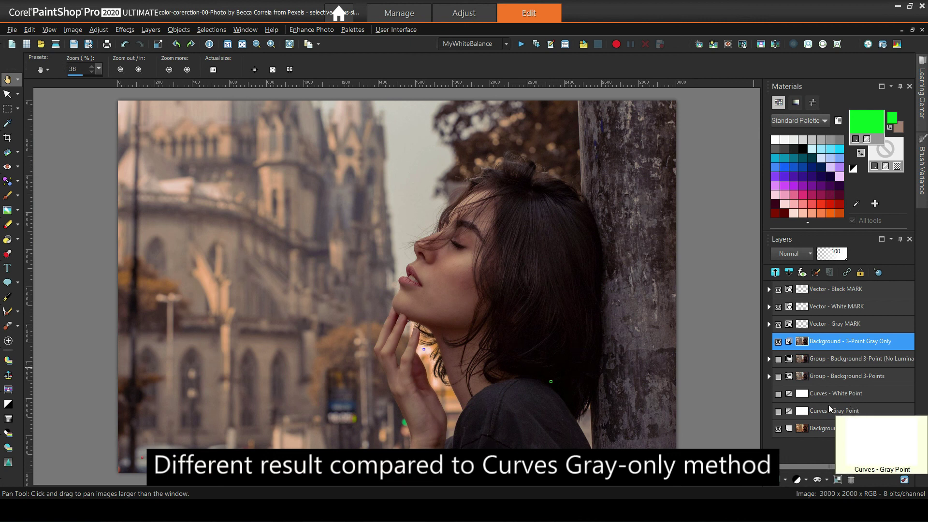
Show the Curves - Gray Point layer and compare it with the Background - 3-Point Gray Only layer by toggling the latter's visibility.
click(779, 411)
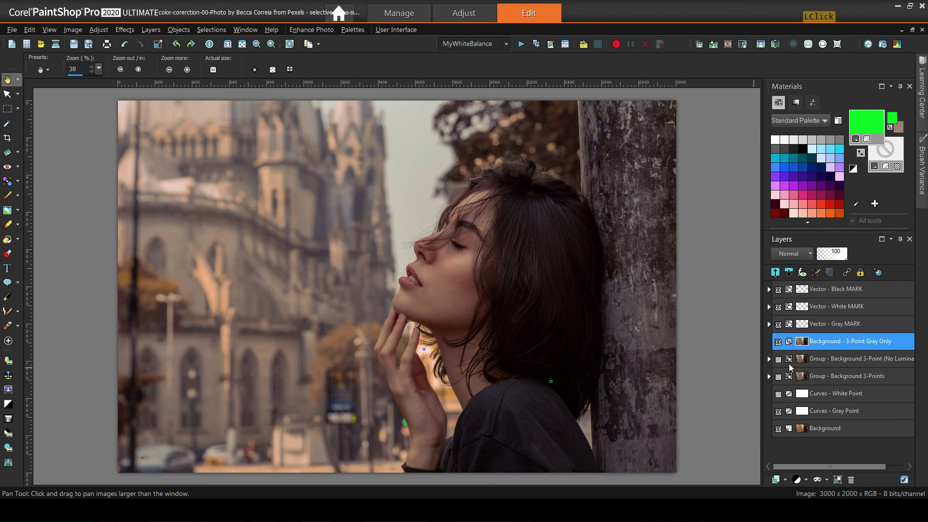
click(778, 342)
click(778, 342)
click(779, 342)
click(778, 342)
mouse_move(814, 411)
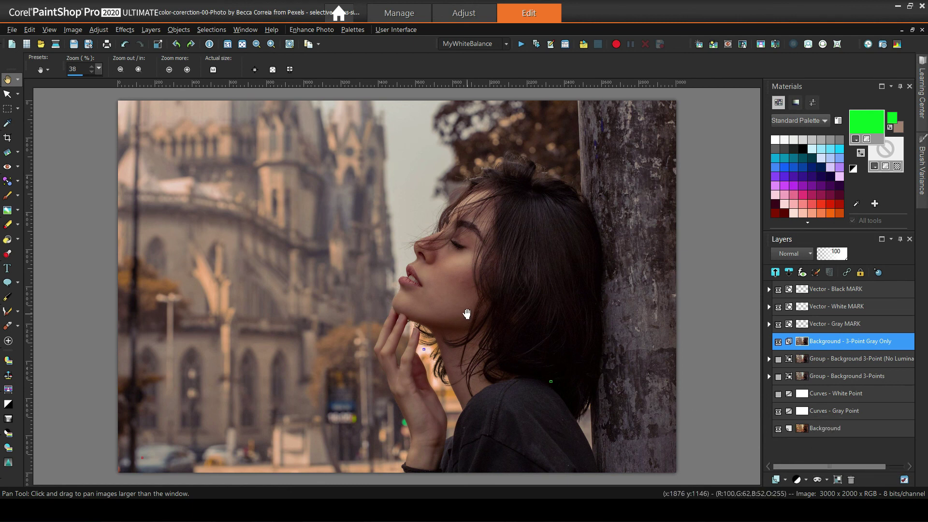
Hide the Background - 3-Point Gray Only layer and show the Group - Background 3-Points group.
scroll(462, 306, down, 1)
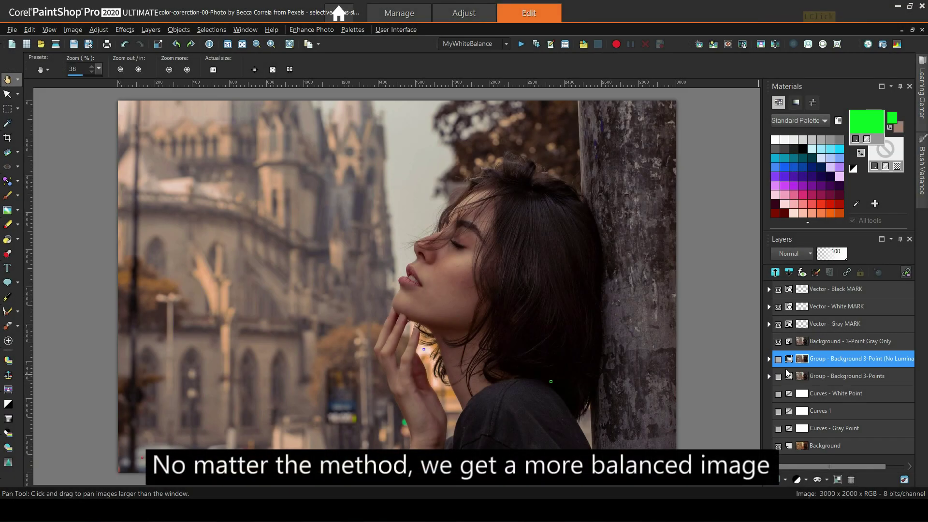
click(779, 342)
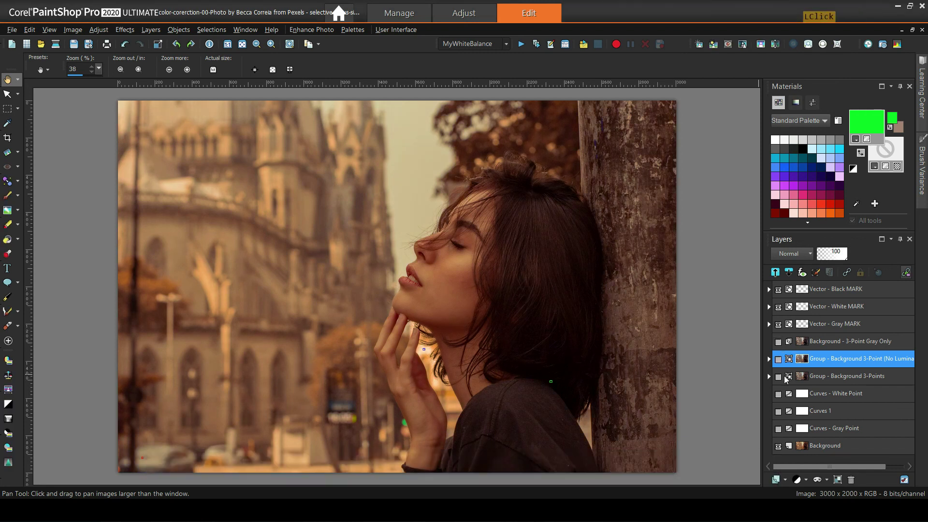
click(779, 377)
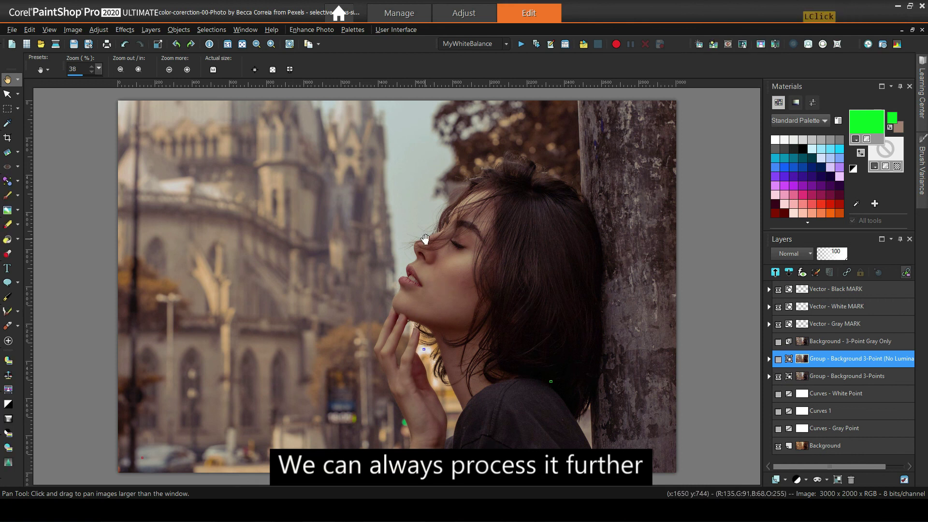
scroll(425, 240, down, 1)
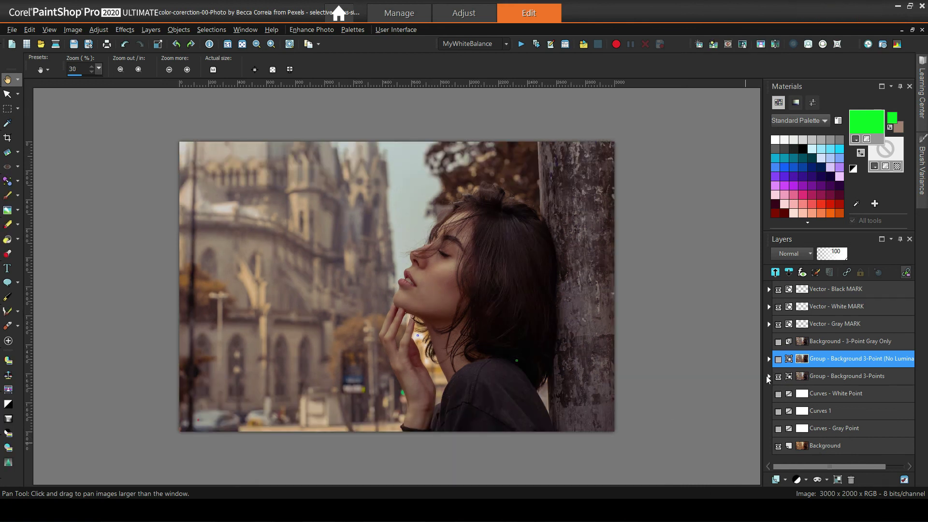
Select the Background 3-Points layer inside its group and display the Histogram palette.
click(768, 376)
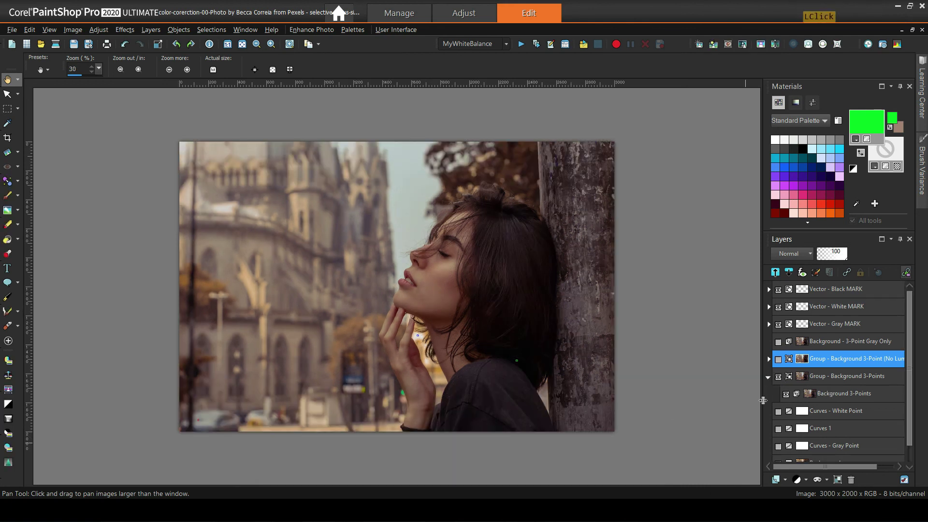
click(853, 394)
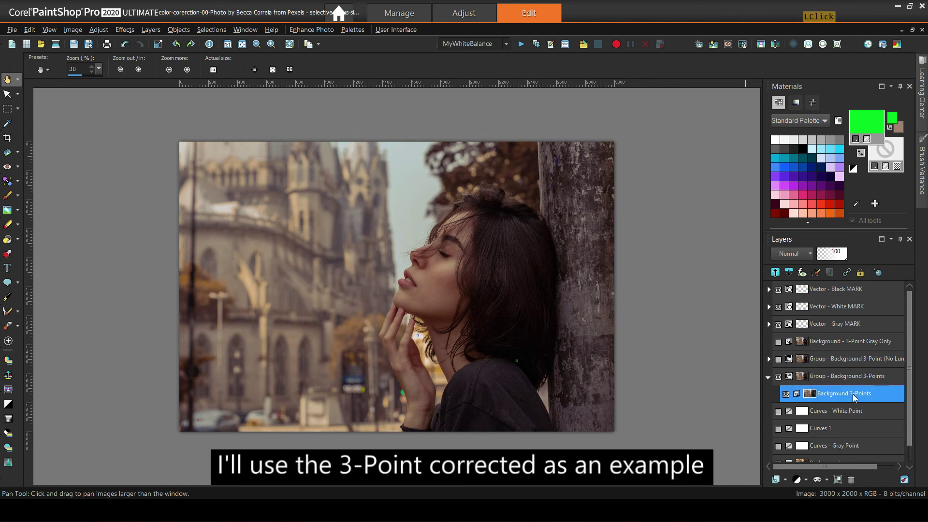
click(352, 29)
click(373, 60)
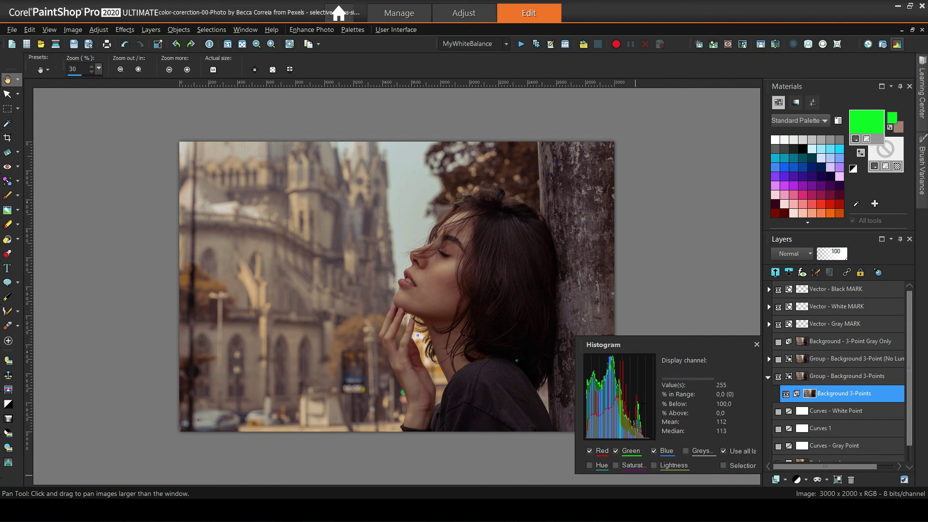
Add a Curves adjustment layer above Background 3-Points and move the red channel's white point to input 227, output 255.
click(797, 479)
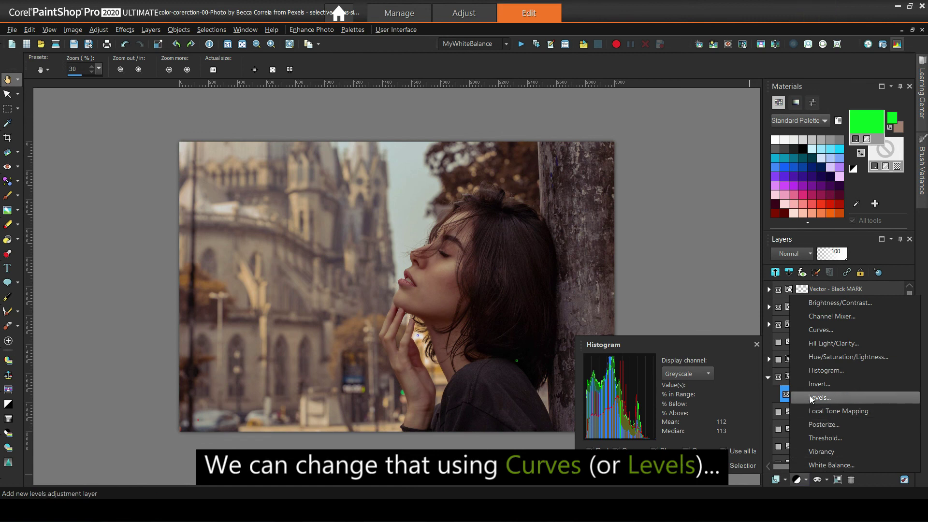
click(821, 330)
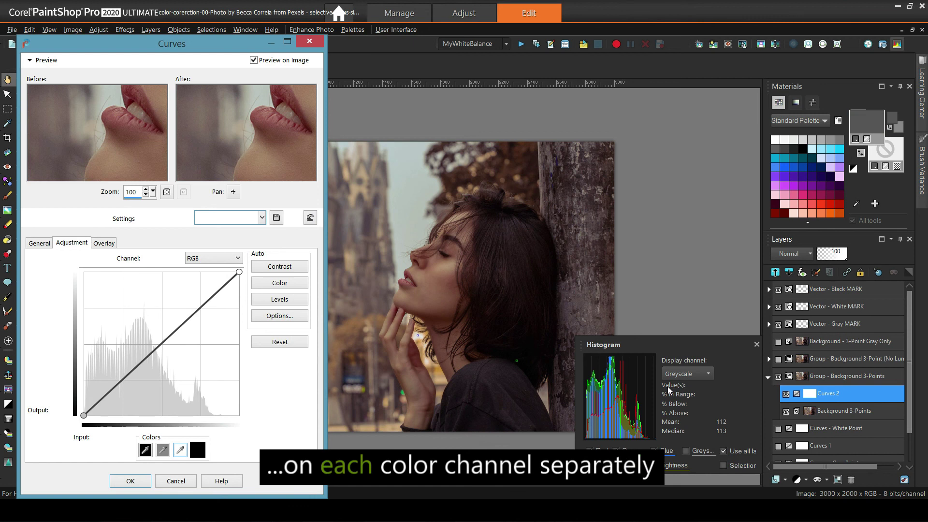
click(218, 256)
click(197, 274)
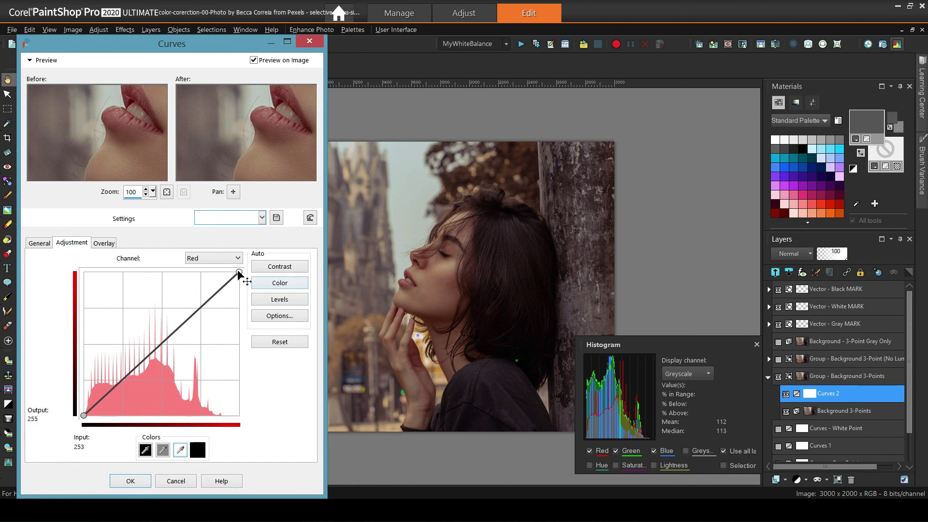
drag(246, 282, 231, 278)
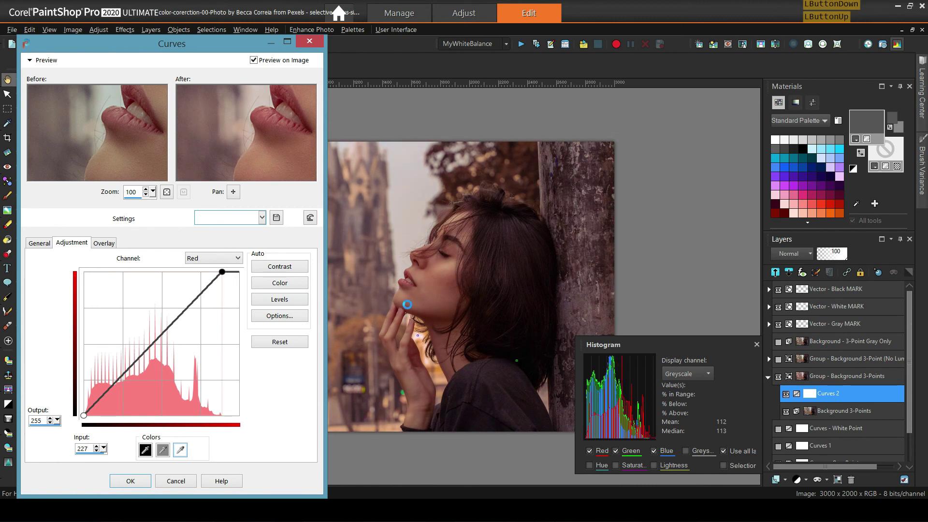
Move the curve's white point to input 221 in the green channel and 211 in the blue channel, both at output 255, and apply.
click(234, 260)
click(208, 286)
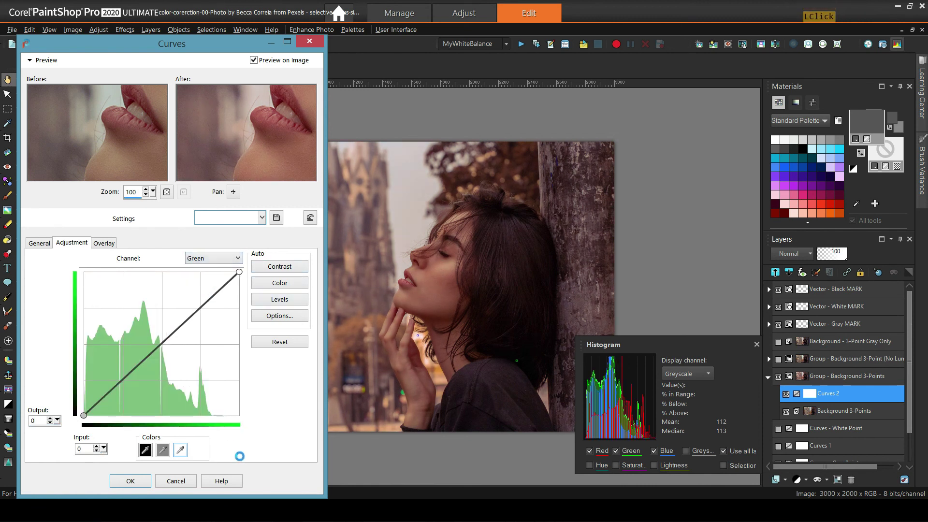
drag(249, 283, 227, 278)
click(236, 259)
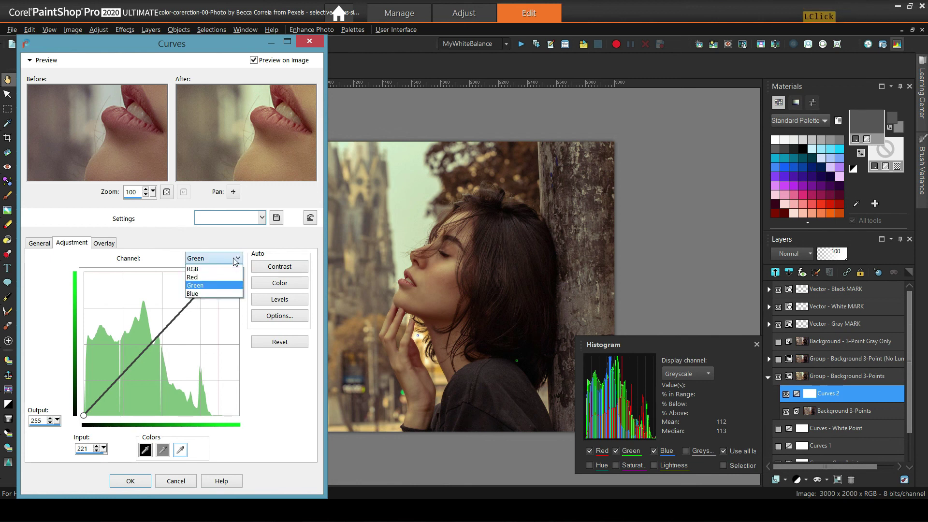
click(210, 290)
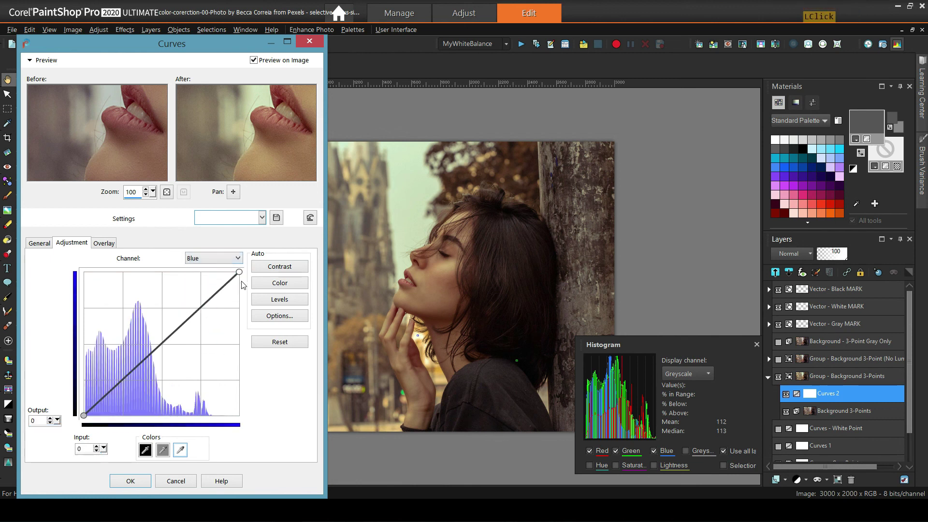
drag(240, 272, 212, 272)
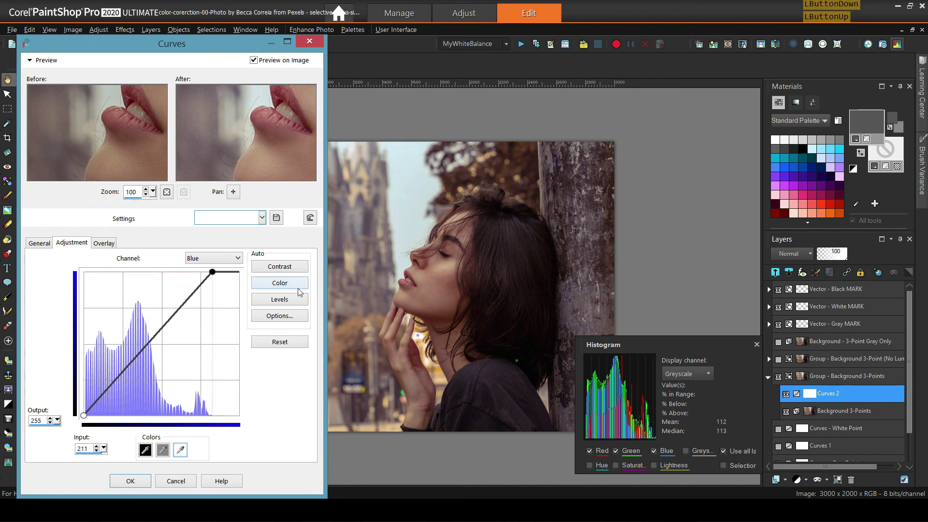
click(130, 481)
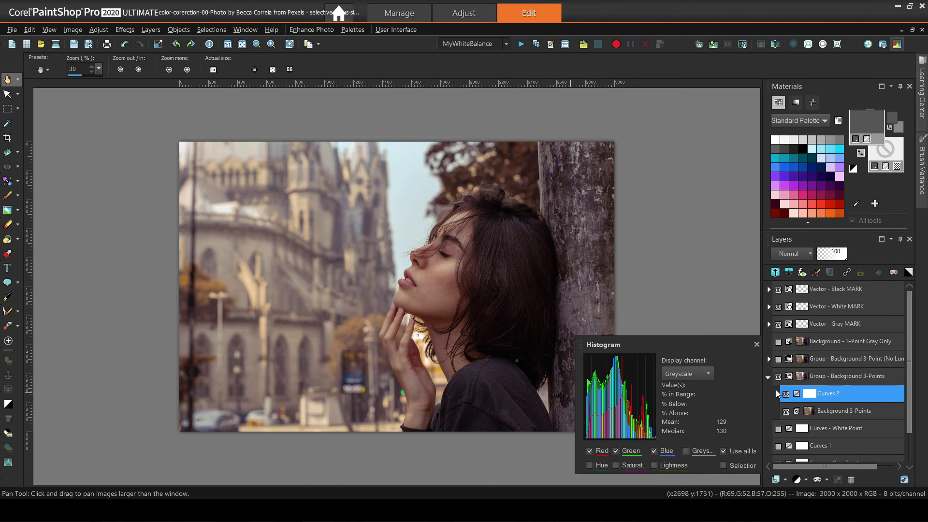
Compare the photo before and after correction by toggling the visibility of Group - Background 3-Points, leaving the group shown.
drag(912, 385, 915, 414)
click(779, 341)
click(779, 341)
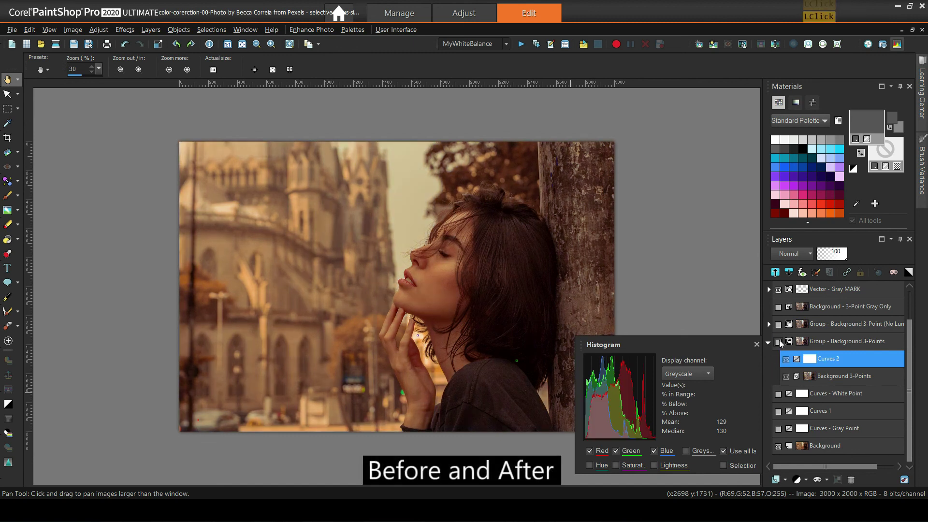
click(779, 341)
click(779, 340)
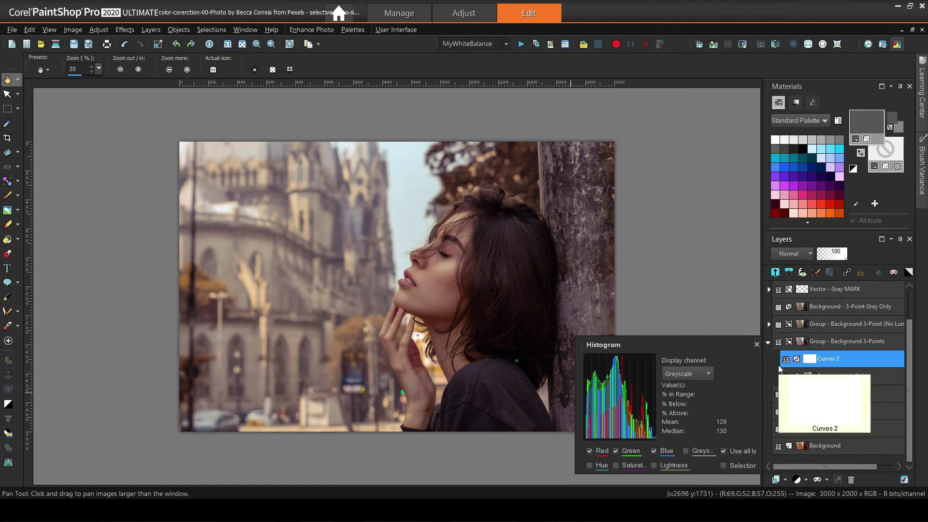